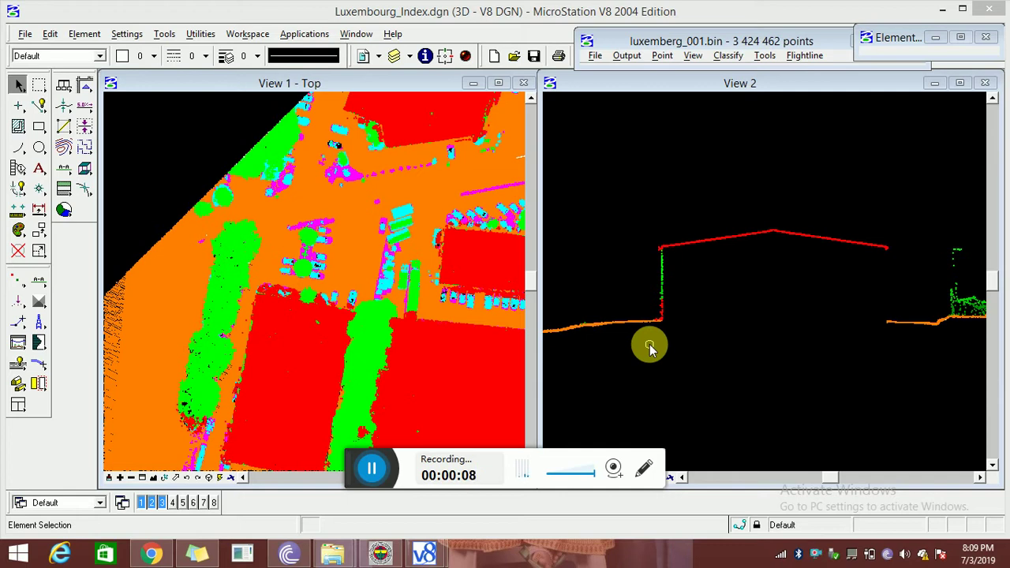
- Zoom View 1 out, fit the whole cloud, then zoom in twice on the buildings
click(132, 478)
click(132, 478)
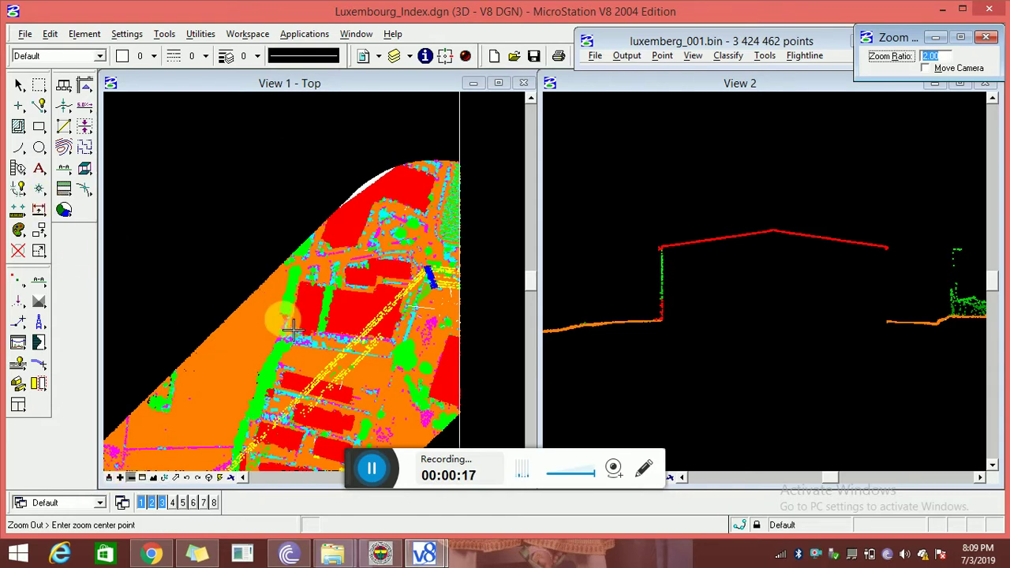
click(143, 478)
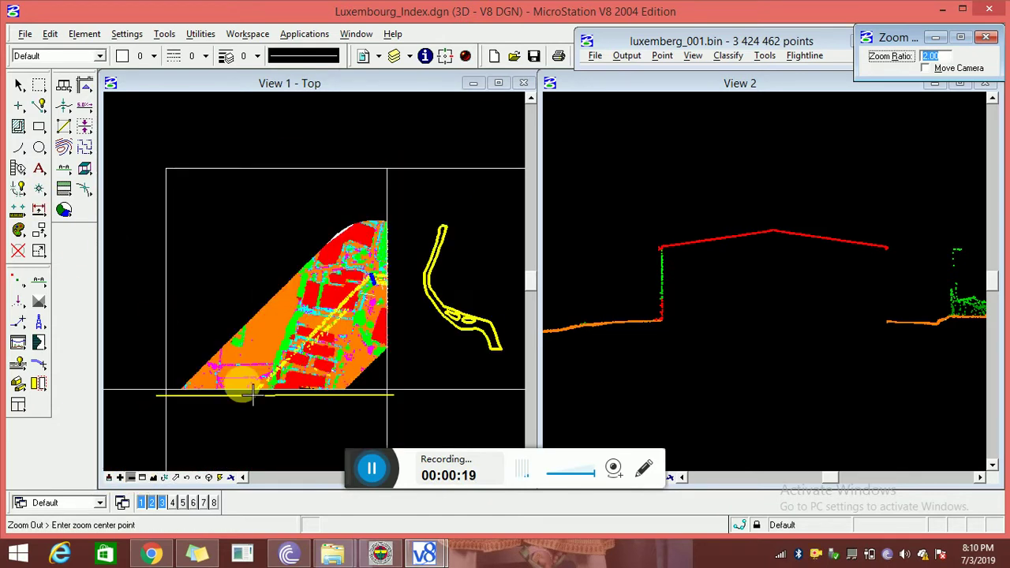
click(120, 477)
click(331, 276)
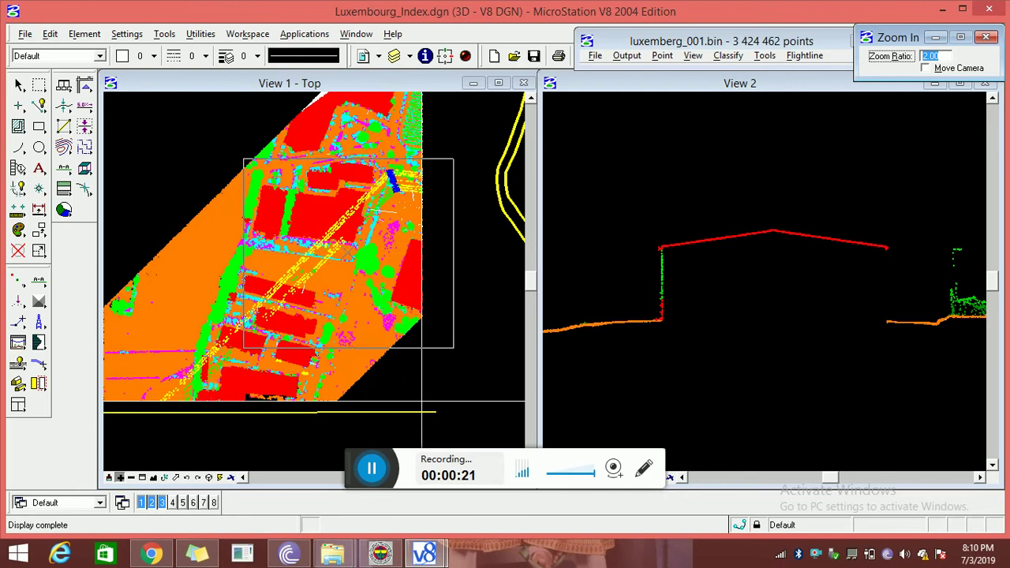
click(325, 252)
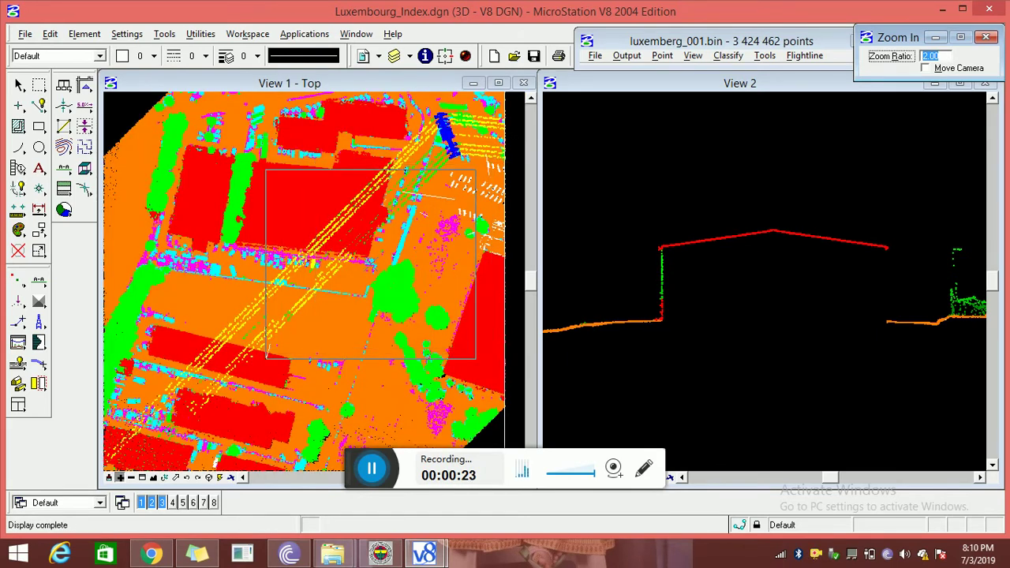
click(197, 554)
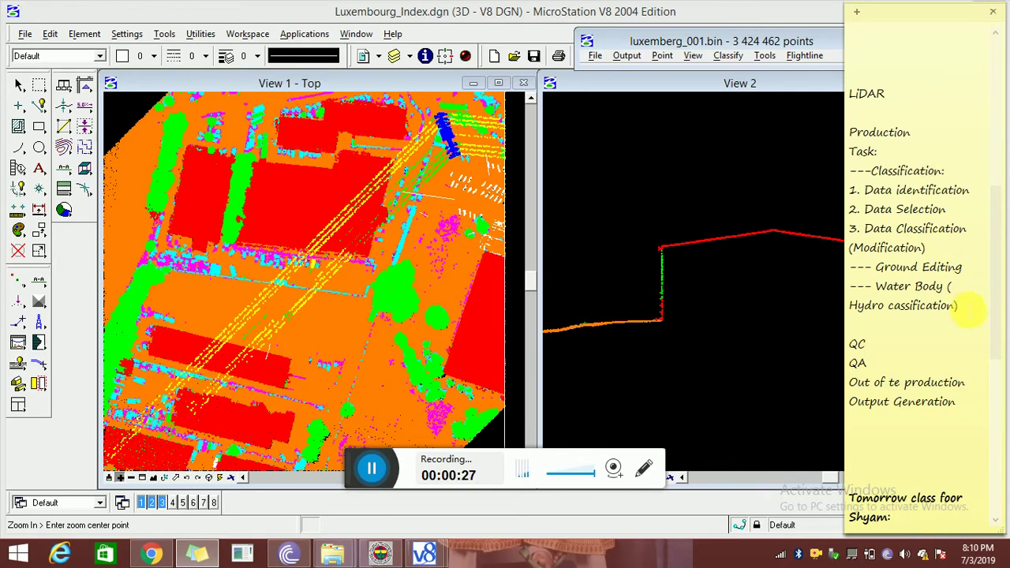
- Add 'Airborne LiDAR' and 'Mobile LiDAR' lines under the LiDAR heading in the note
drag(958, 305, 848, 266)
drag(935, 217, 888, 150)
click(892, 110)
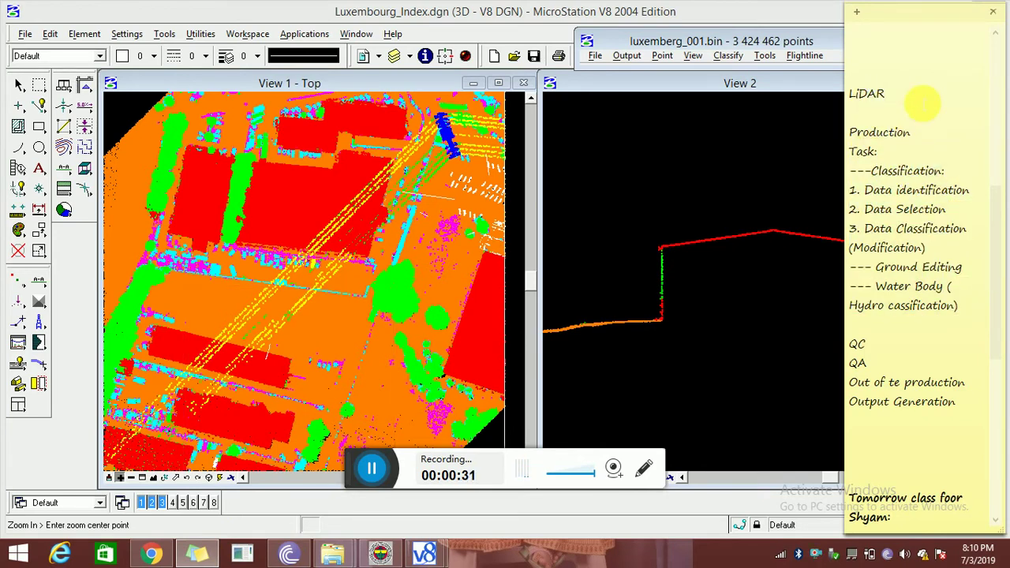
key(Return)
key(Return)
text(Airborne LiDAR)
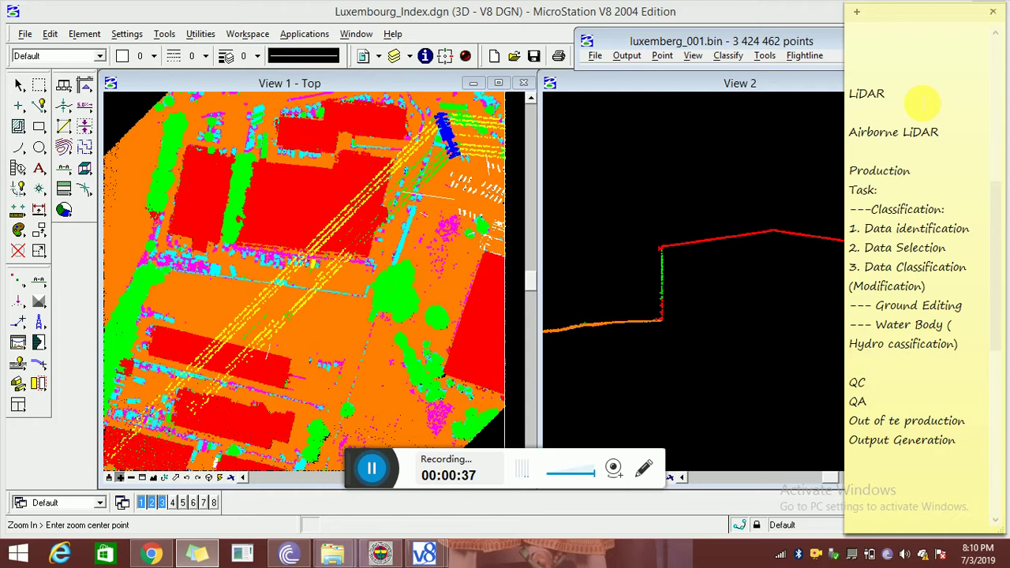
key(Return)
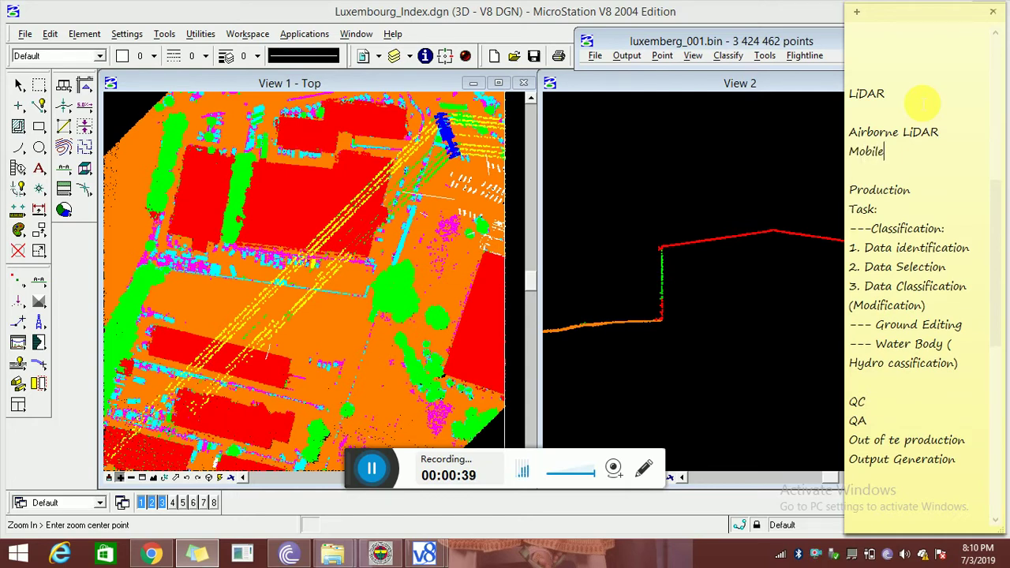
text(Mobile LiDAR)
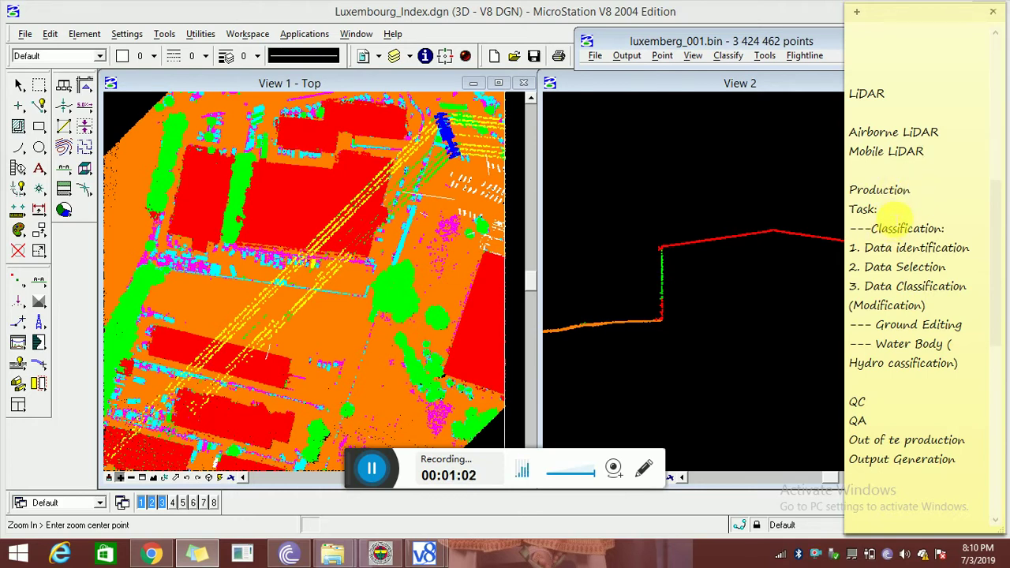
drag(879, 210, 871, 229)
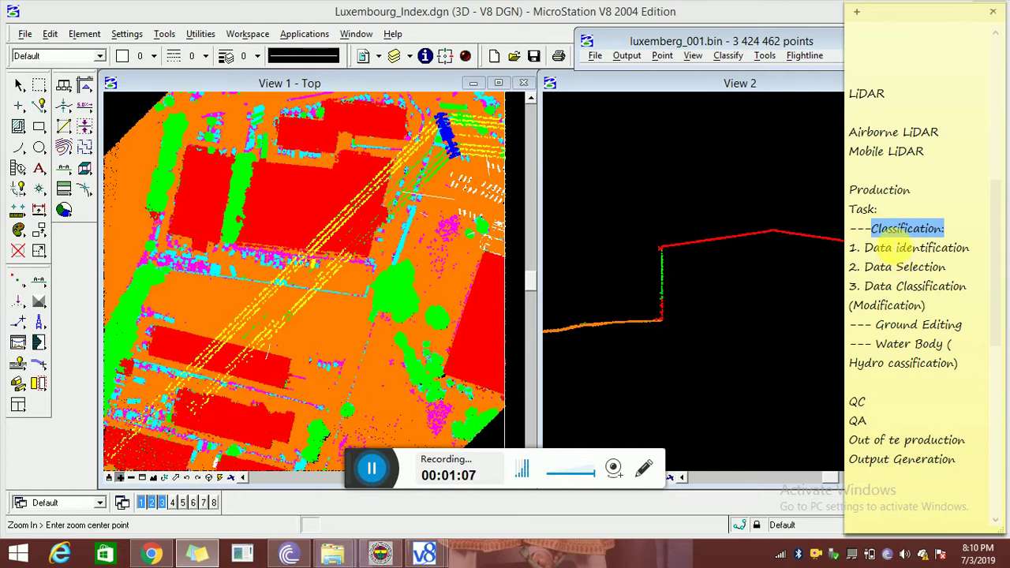
drag(968, 249, 897, 249)
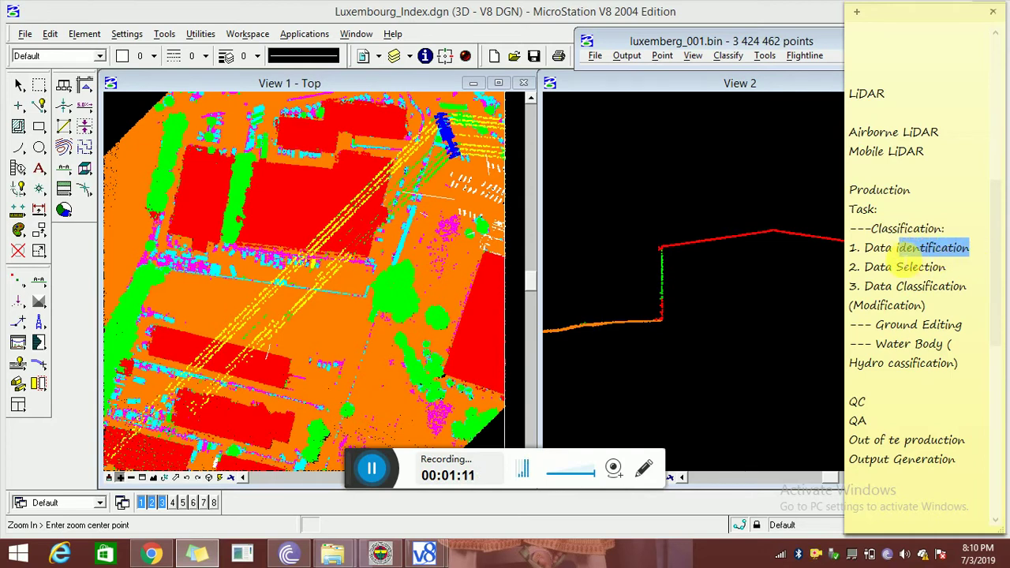
drag(946, 268, 910, 268)
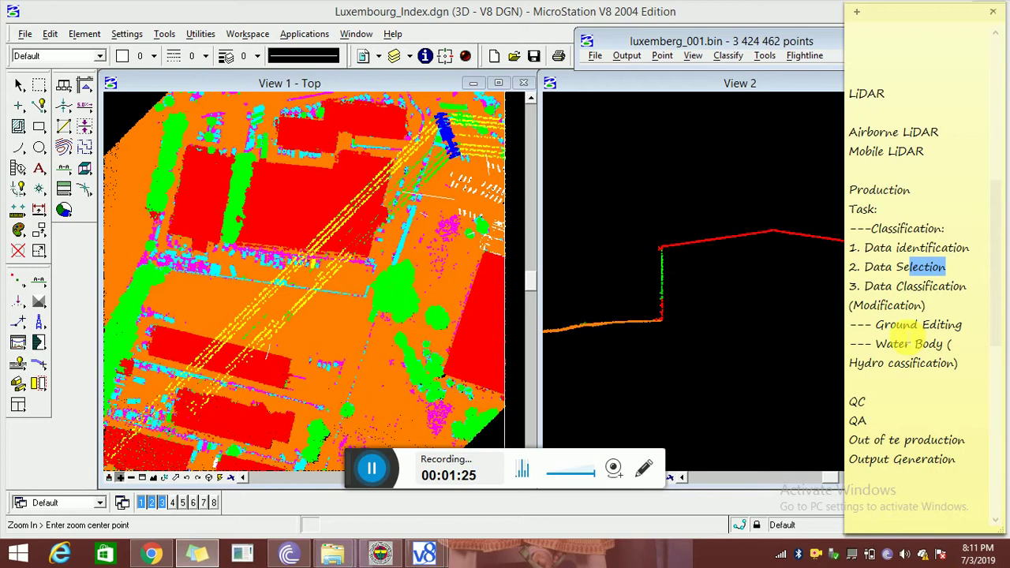
click(975, 332)
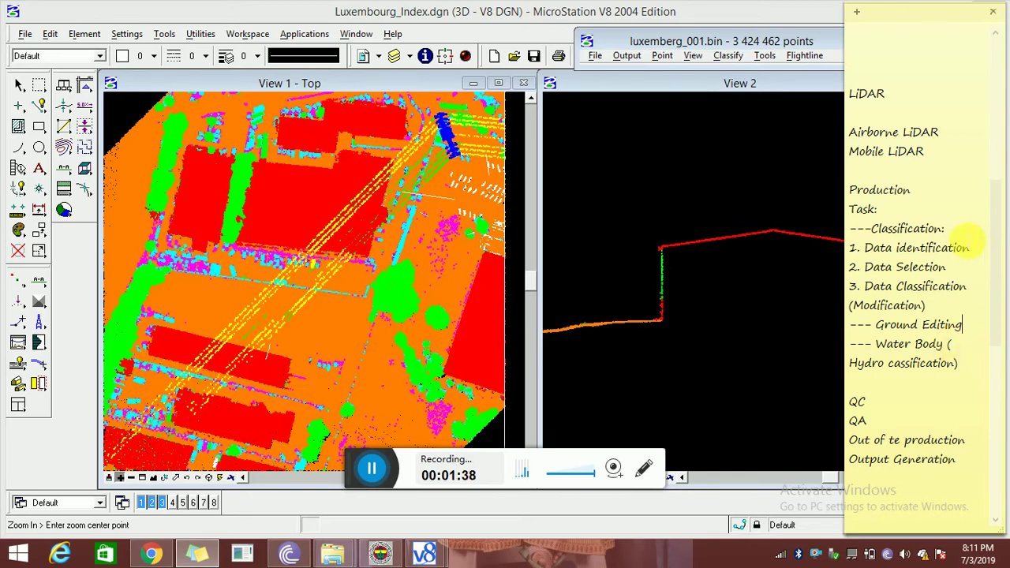
drag(959, 363, 867, 227)
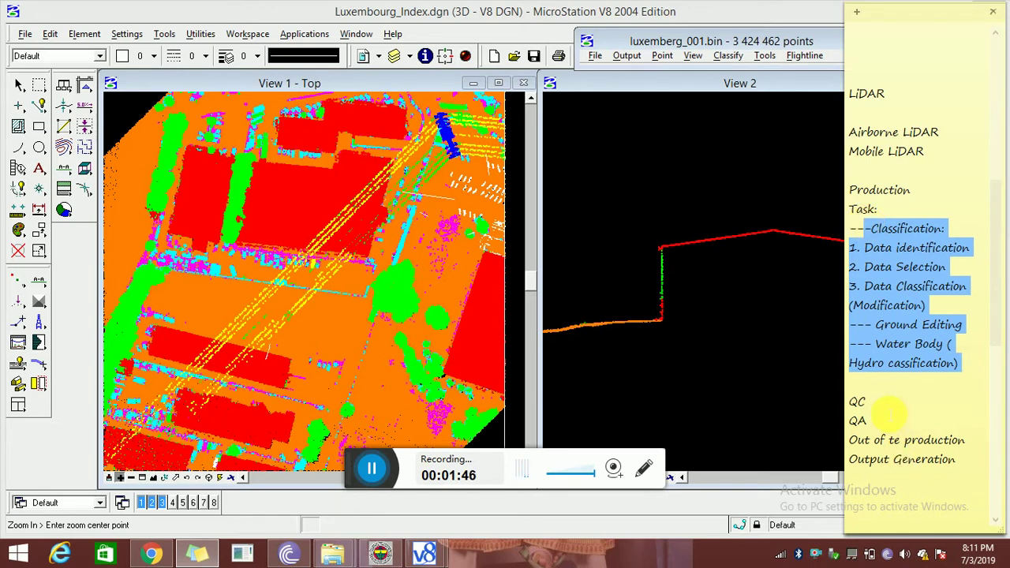
mouse_move(877, 408)
mouse_down()
mouse_move(851, 402)
mouse_move(863, 421)
mouse_up()
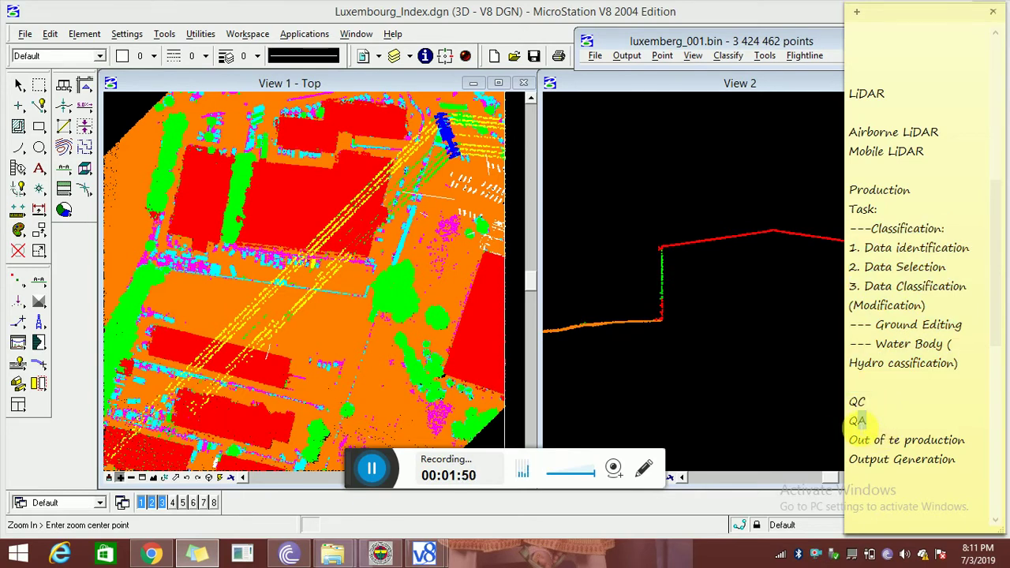
drag(964, 440, 852, 448)
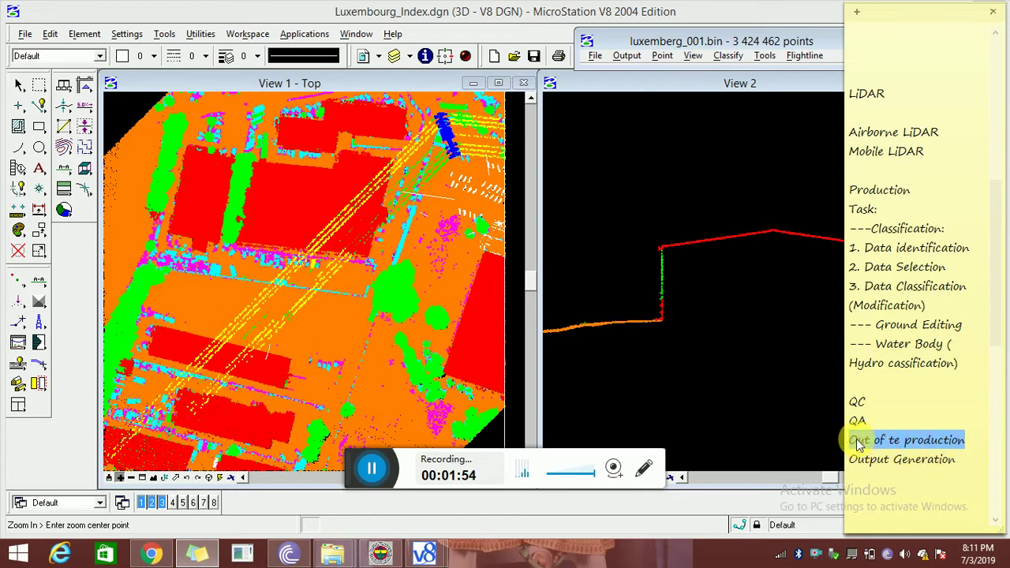
- Replace 'Out of te production' with 'Contours' and 'Breaklines' on two lines
key(Delete)
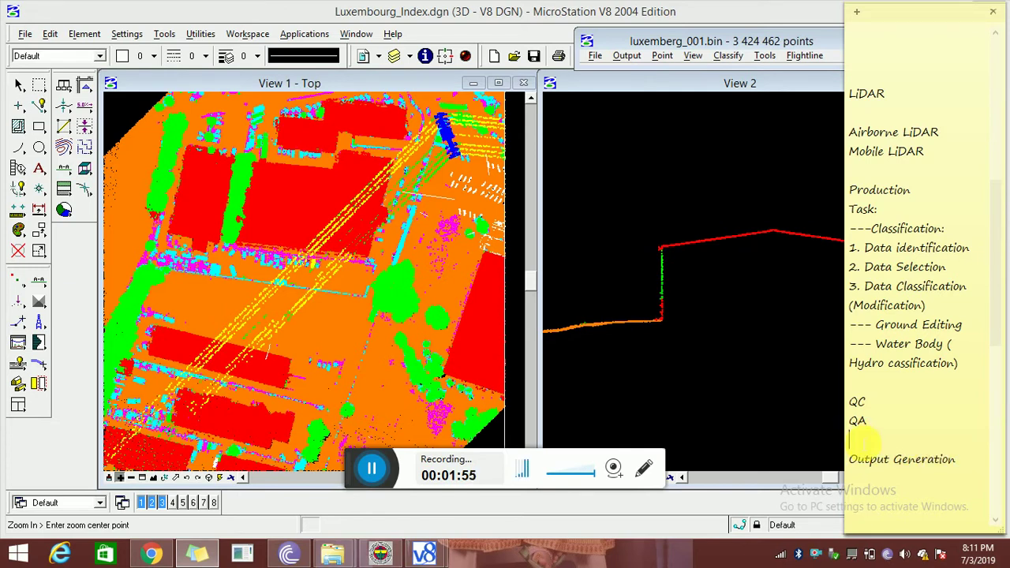
text(Contours)
key(Return)
text(B)
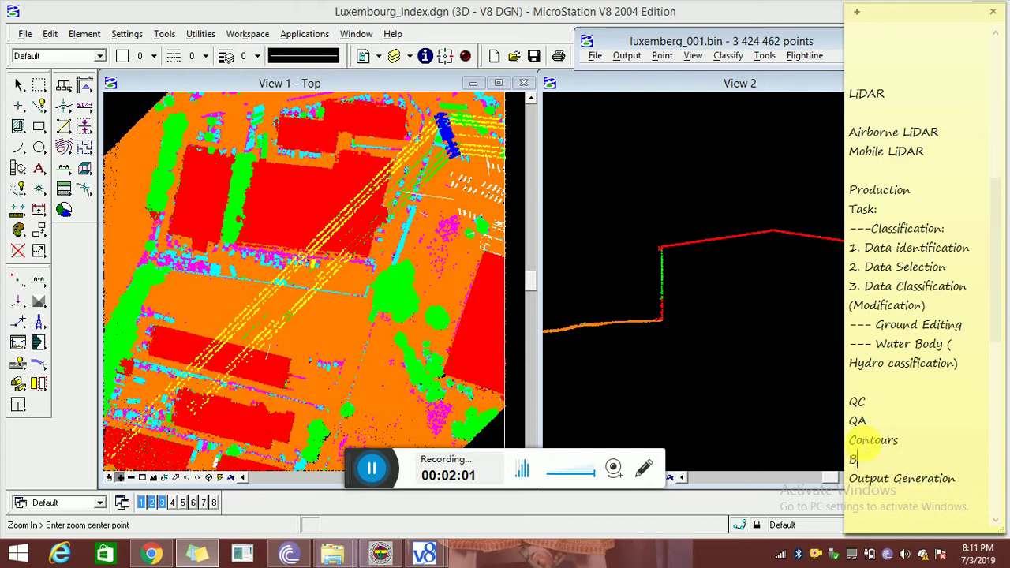
text(reaklines)
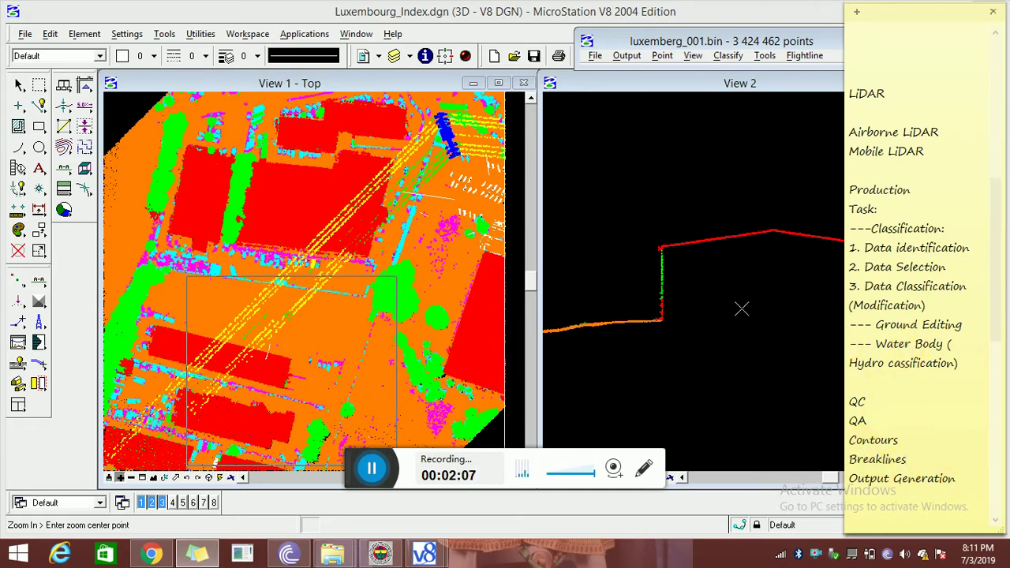
- Pan View 1 across the point cloud onto a block of buildings, trees and roads
right_click(613, 219)
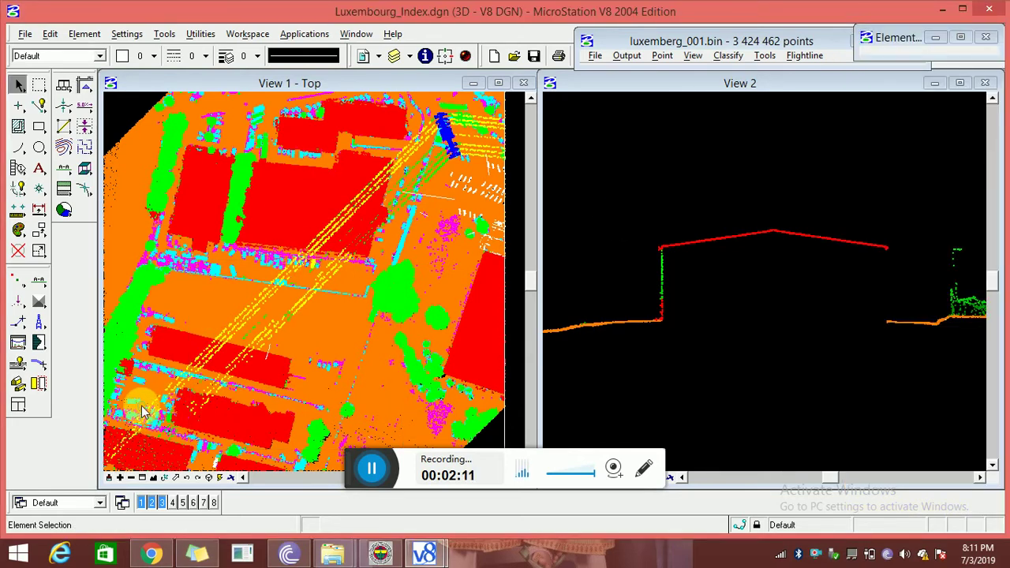
click(175, 478)
click(383, 260)
click(364, 290)
click(336, 201)
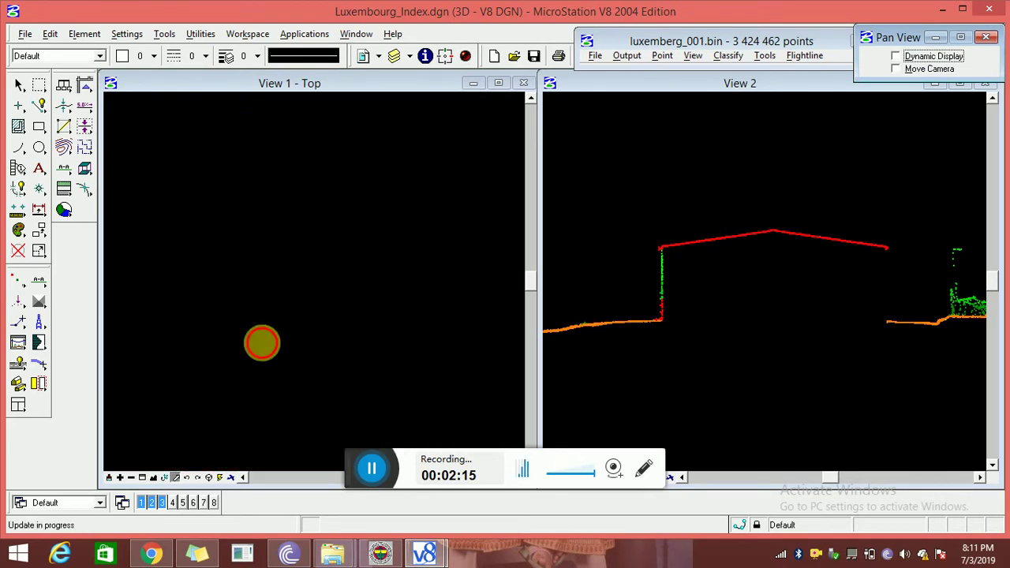
click(311, 288)
click(289, 371)
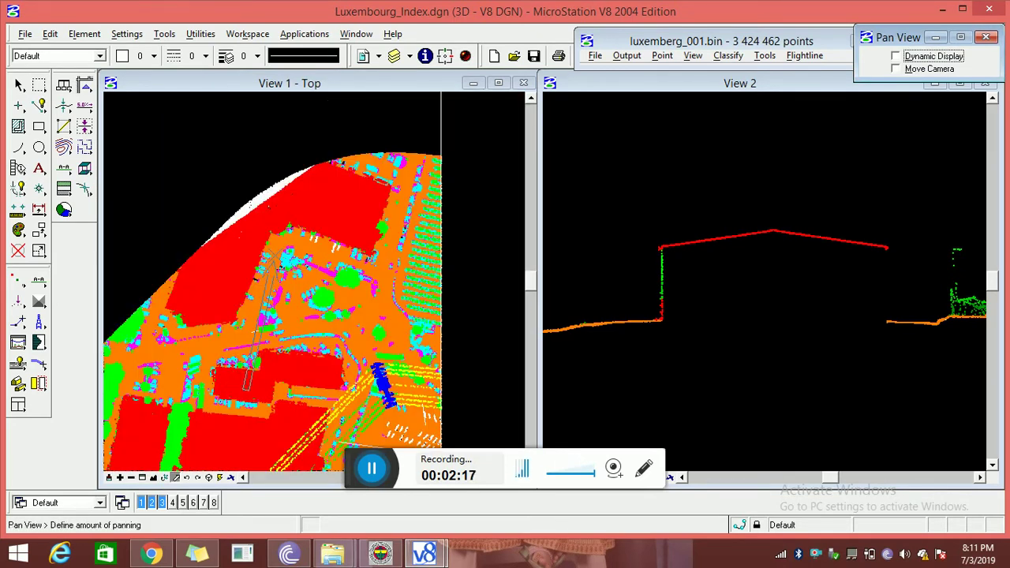
click(266, 456)
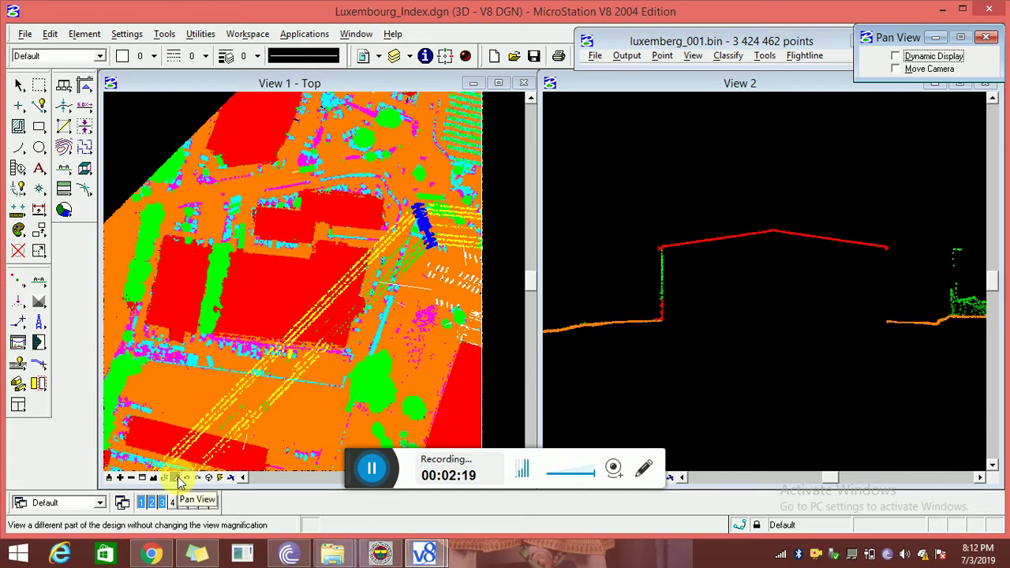
click(347, 255)
click(284, 349)
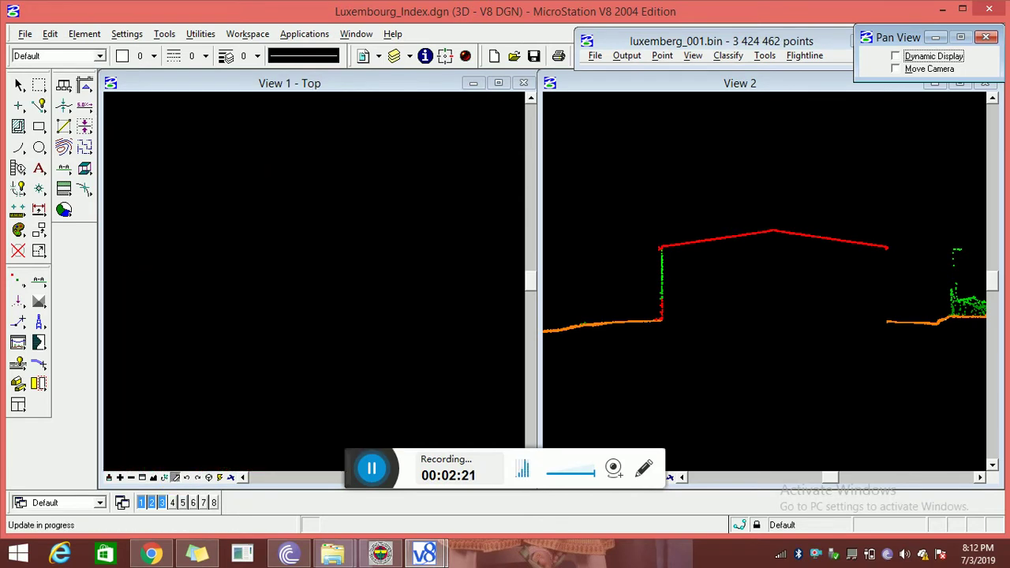
click(441, 250)
click(226, 394)
click(463, 304)
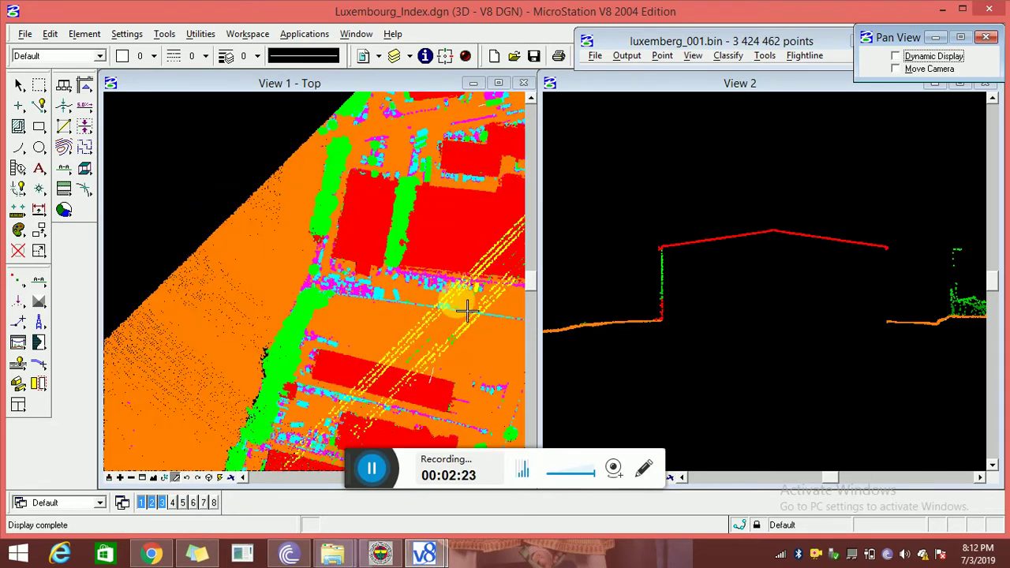
click(317, 322)
click(369, 374)
click(399, 276)
click(309, 256)
click(314, 233)
click(349, 308)
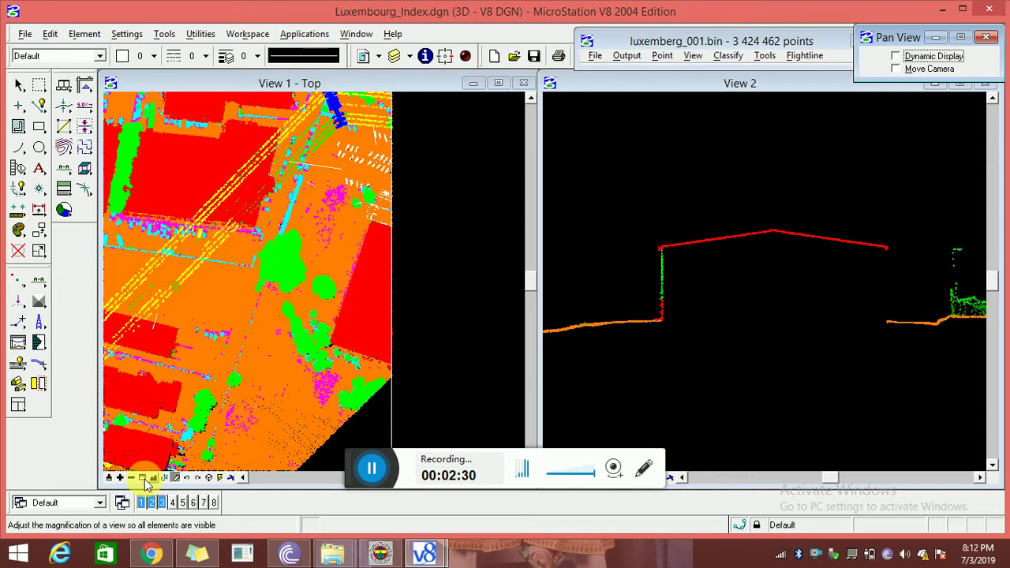
click(143, 479)
- Window-zoom the top view and set its display speed to Normal, all points
click(463, 129)
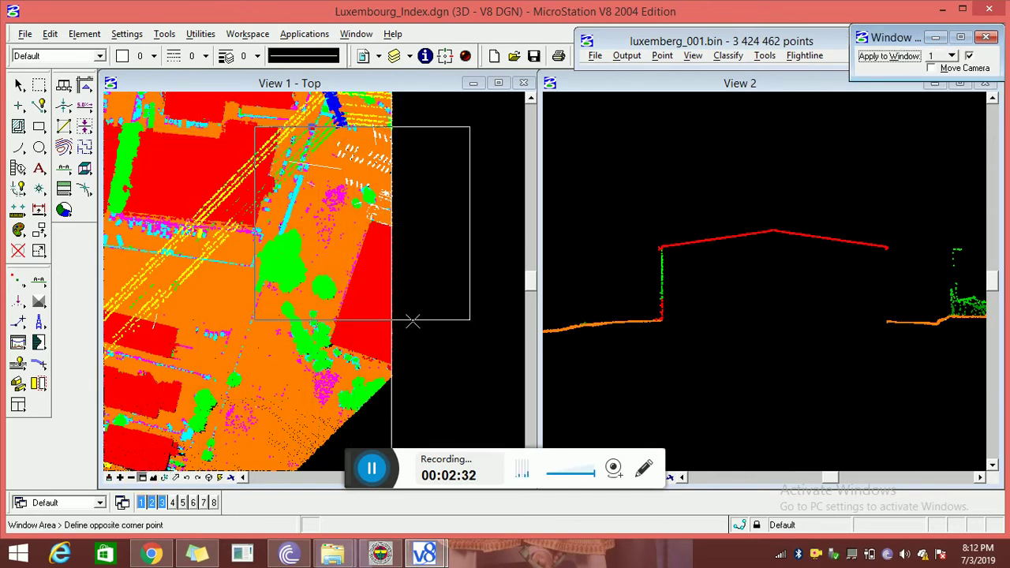
click(268, 308)
click(699, 39)
click(692, 55)
click(725, 195)
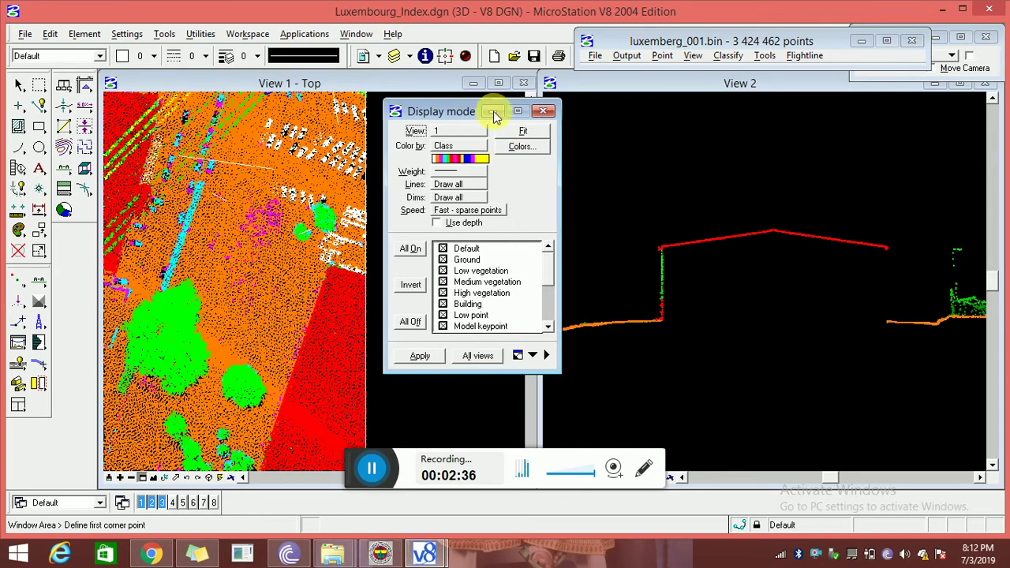
drag(497, 110, 737, 100)
click(708, 196)
click(704, 208)
click(659, 341)
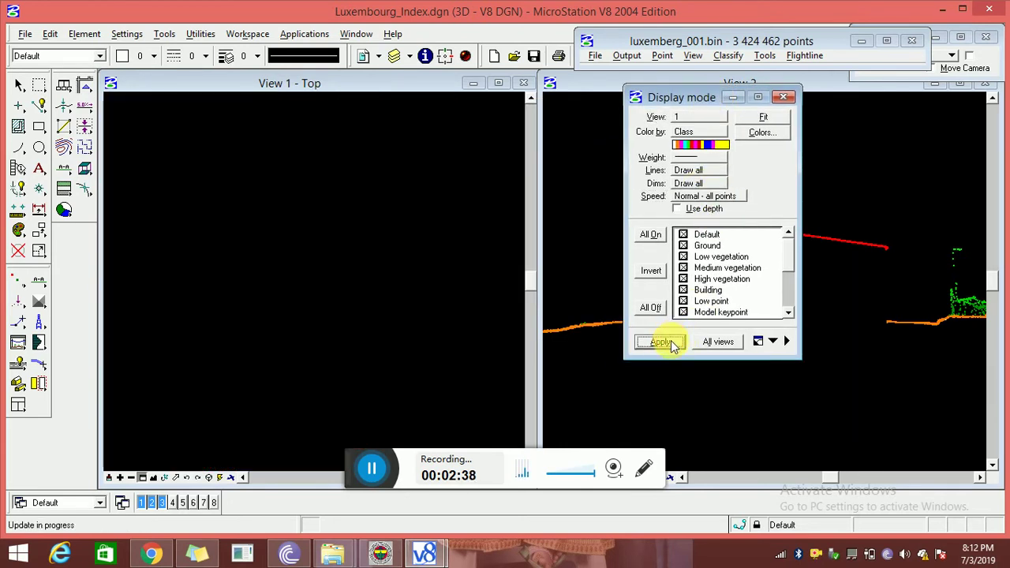
- Apply the all-points display speed to View 2 as well
click(699, 117)
click(694, 141)
click(703, 196)
click(704, 208)
click(660, 341)
- Colour the top view's points by Shading and apply it
click(699, 117)
click(710, 103)
click(703, 196)
click(699, 201)
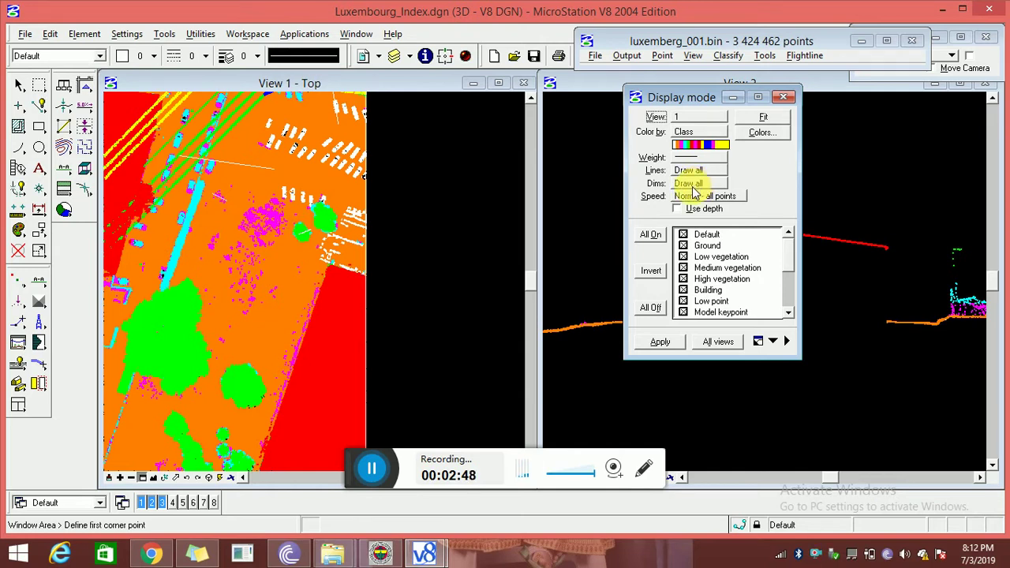
click(712, 132)
click(713, 132)
click(710, 281)
click(660, 342)
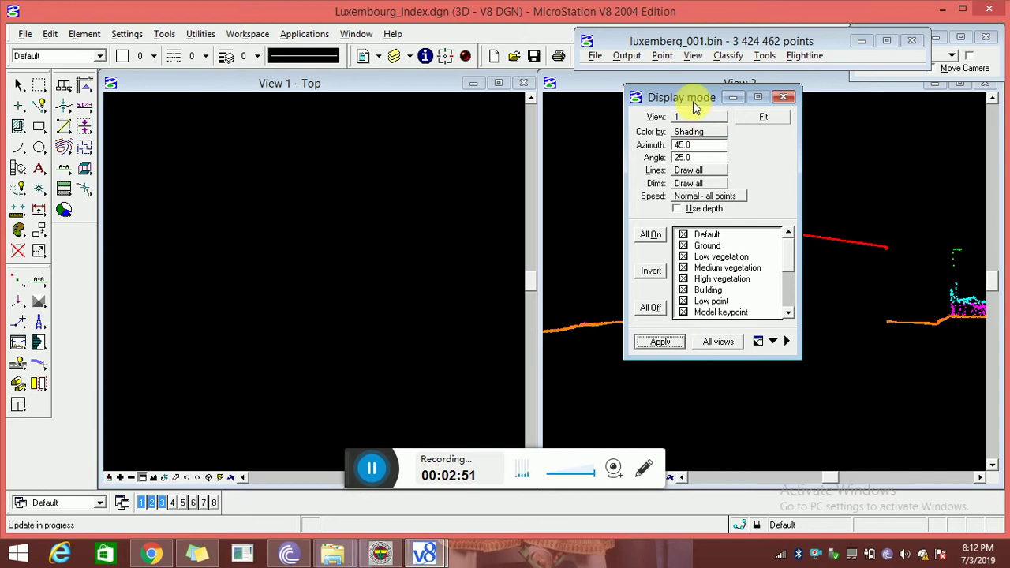
drag(692, 101, 807, 403)
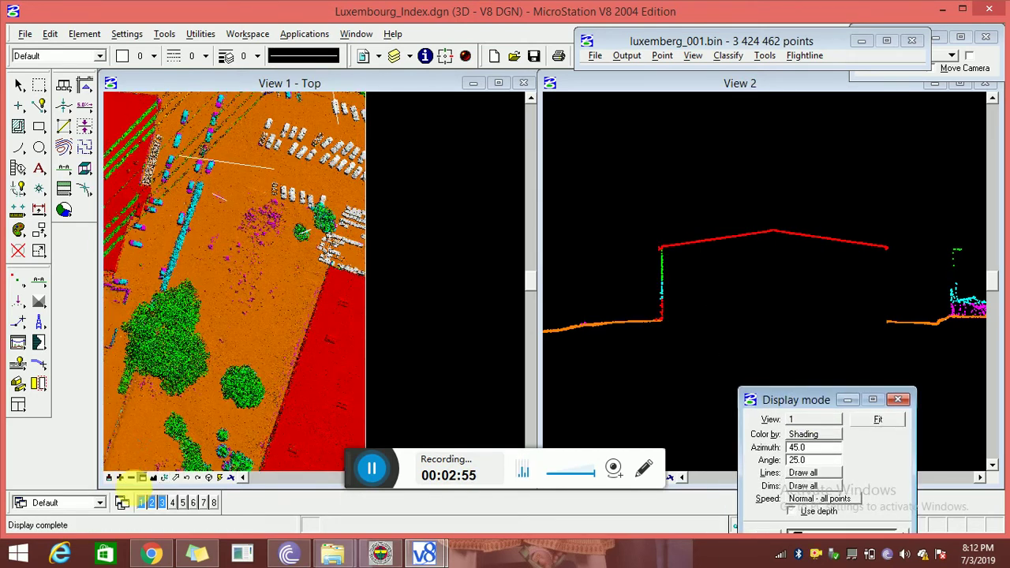
- Window-zoom the top view onto the parked cars
click(142, 477)
click(237, 225)
click(112, 123)
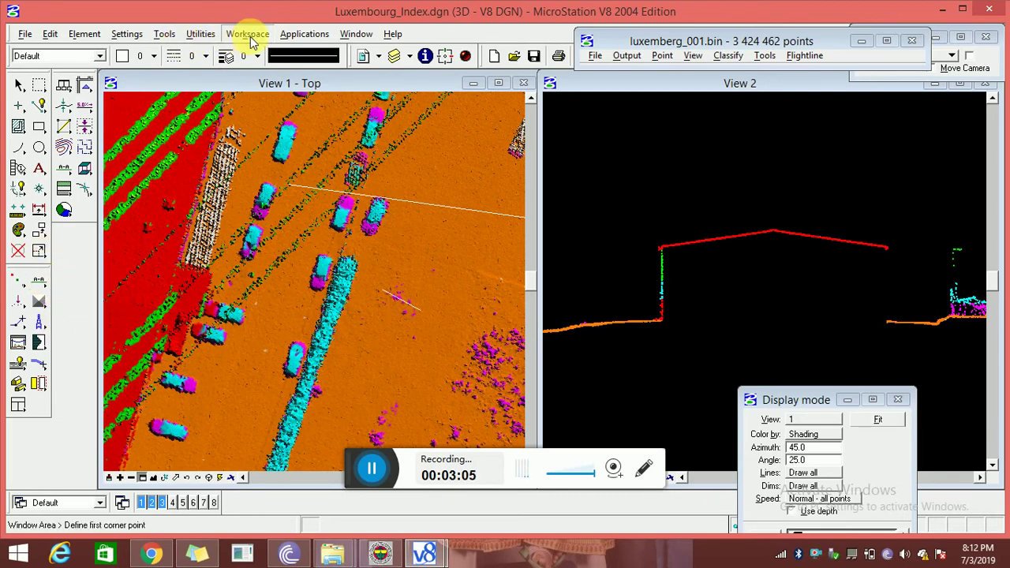
click(247, 34)
- Define function key F1 as 'pan view'
click(260, 100)
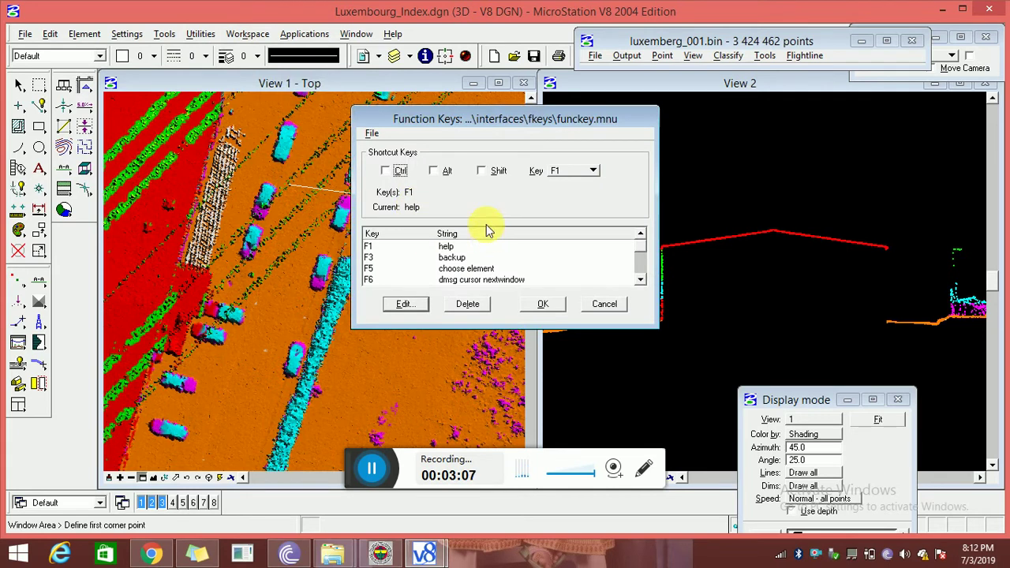
click(445, 246)
click(404, 303)
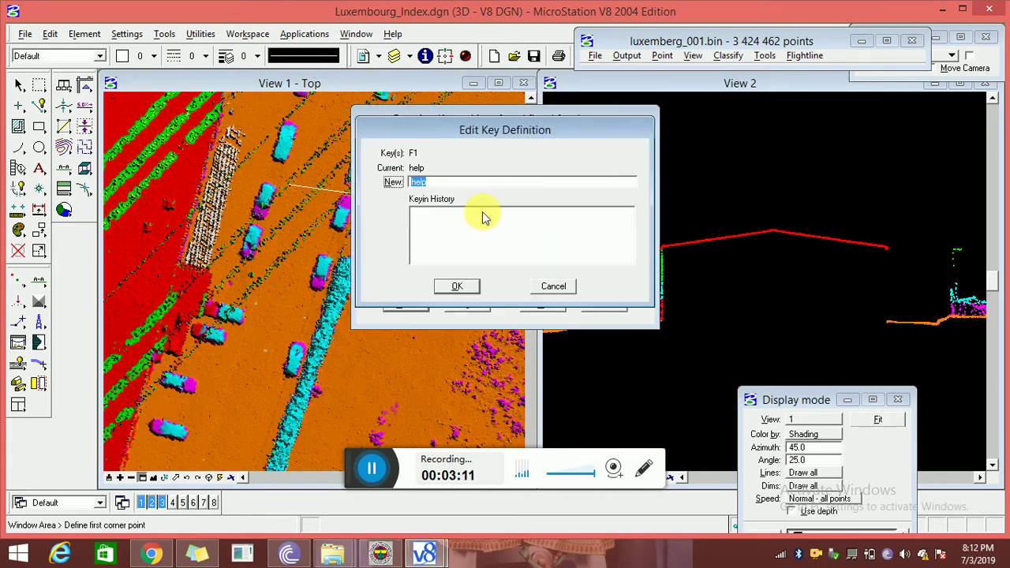
text(pri)
key(BackSpace)
key(BackSpace)
text(an view)
click(457, 286)
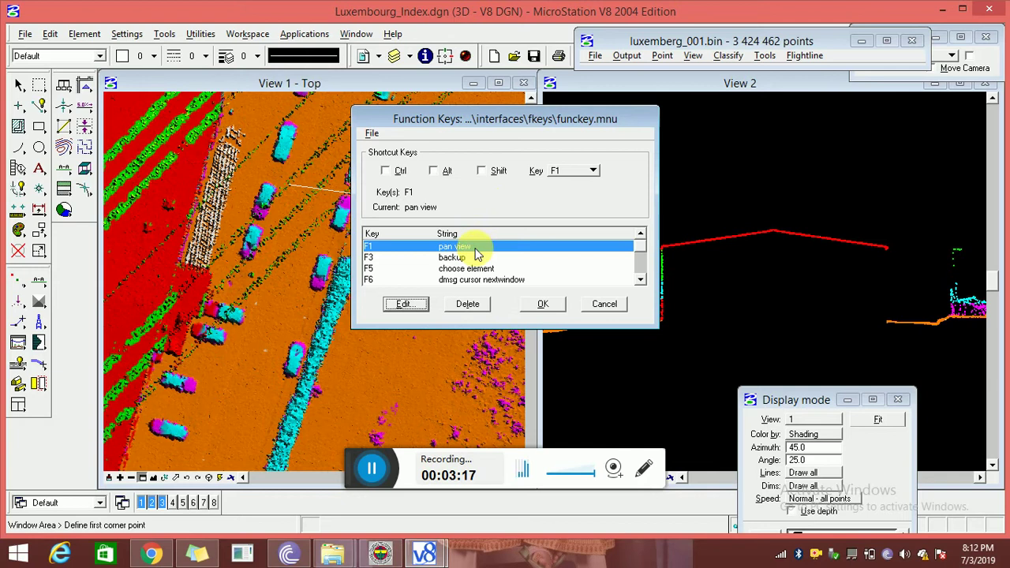
- Define F2 as 'Draw vertical section' and save the function key definitions
click(570, 171)
click(565, 189)
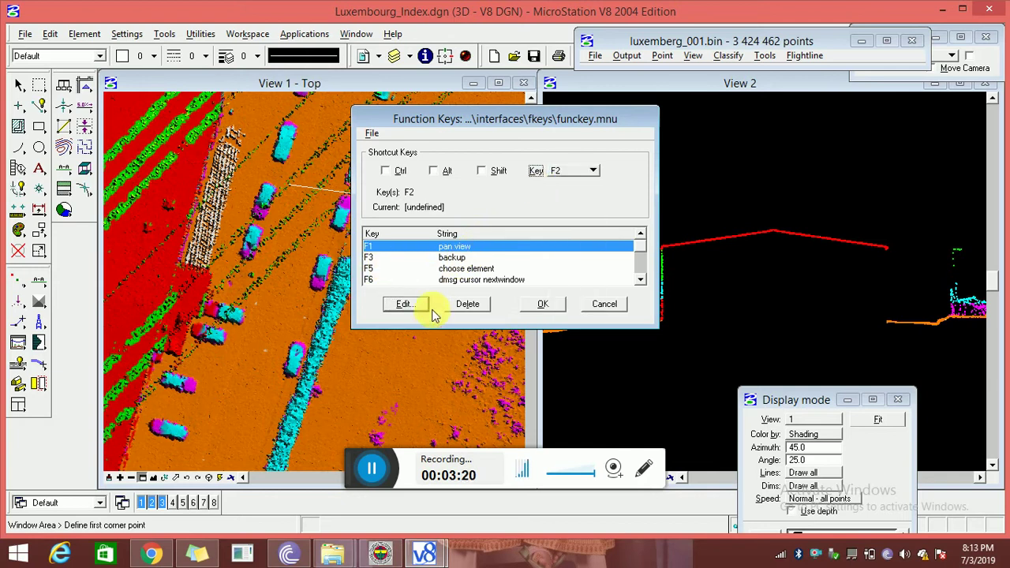
click(405, 304)
text(Draw vrtical section)
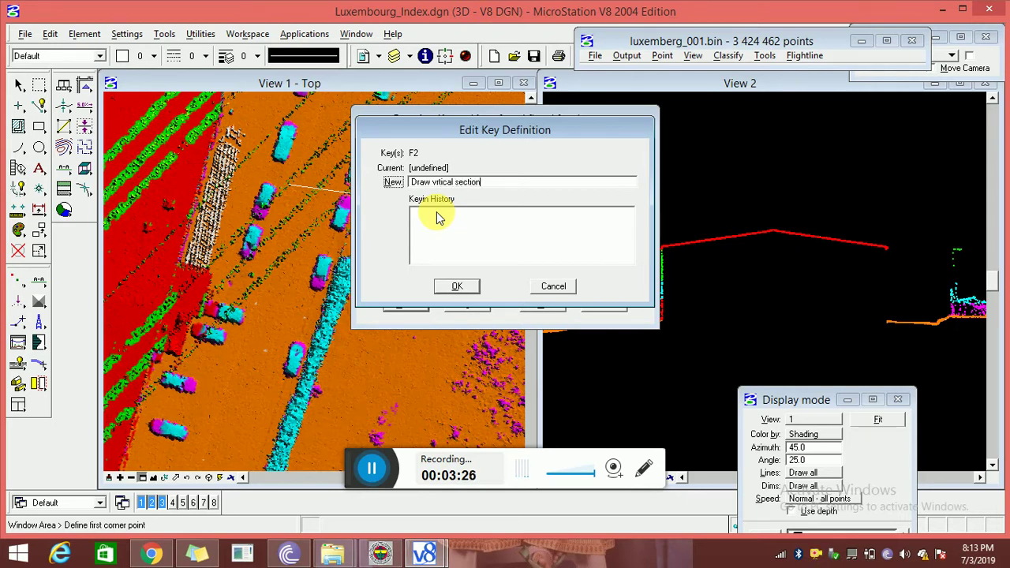
click(437, 182)
text(e)
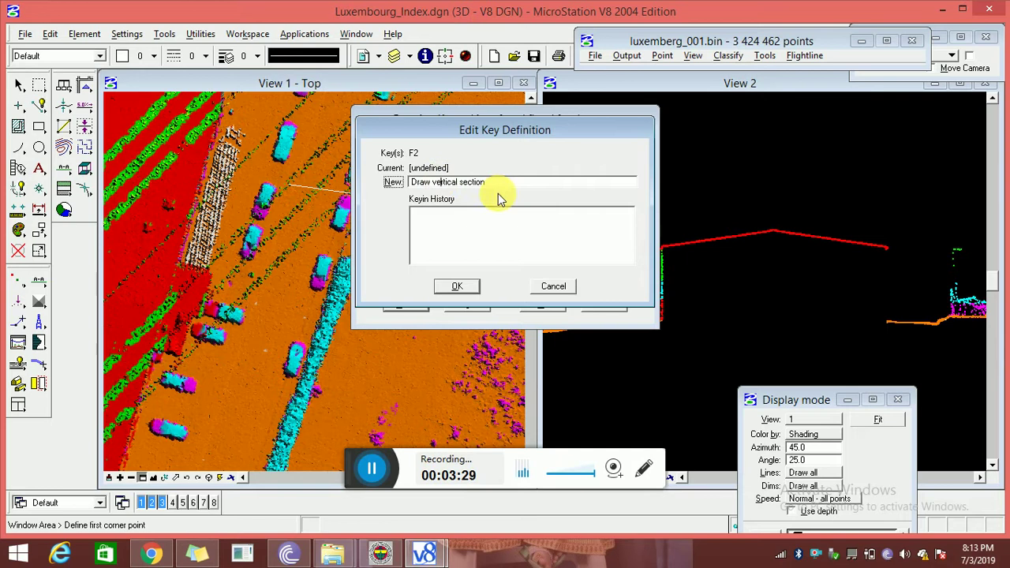
click(459, 286)
click(372, 133)
click(382, 180)
- Pan View 1 across the parking lot, then start Draw Vertical Section
click(542, 303)
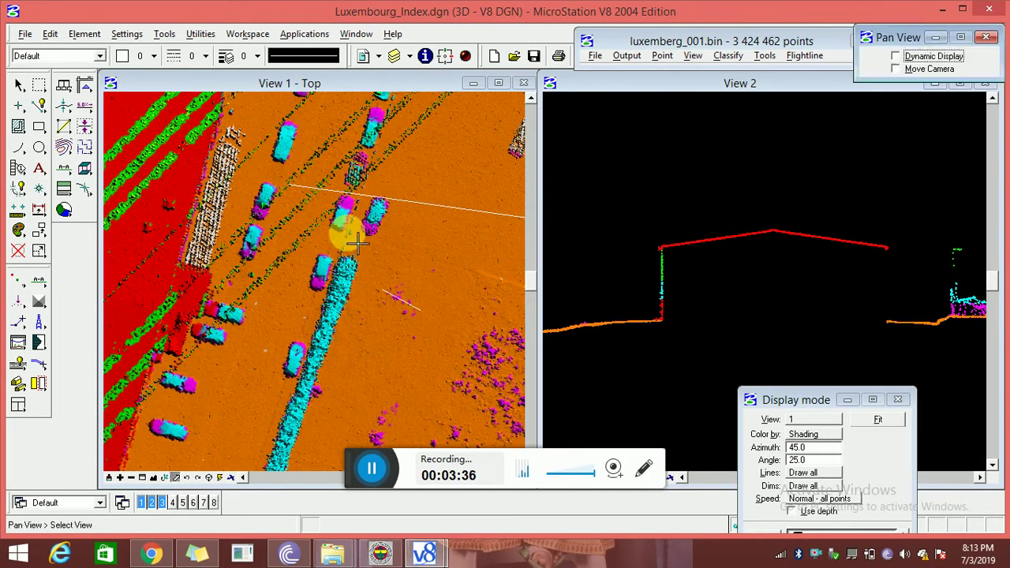
drag(884, 35, 453, 77)
click(406, 285)
click(385, 220)
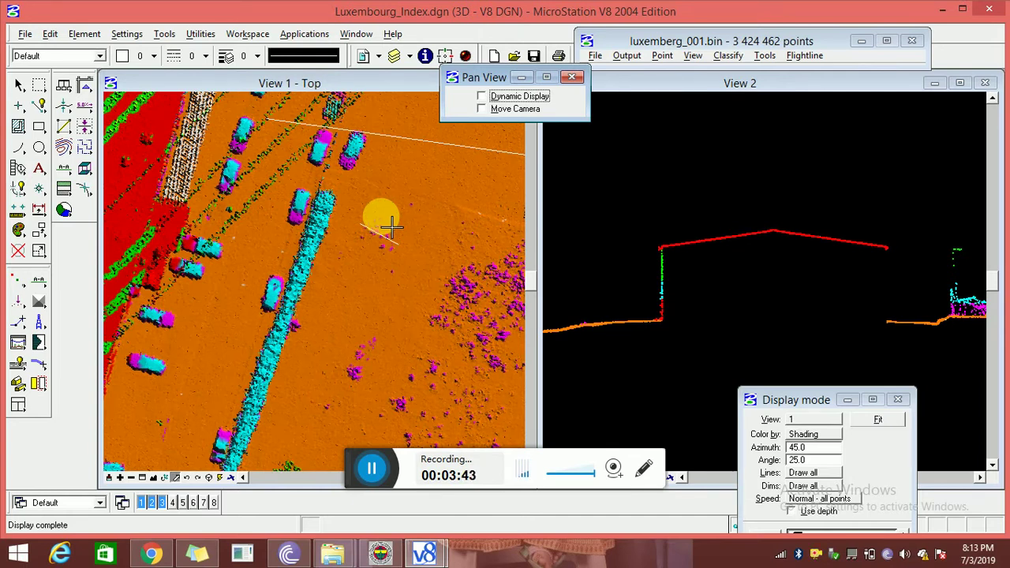
click(408, 325)
click(414, 331)
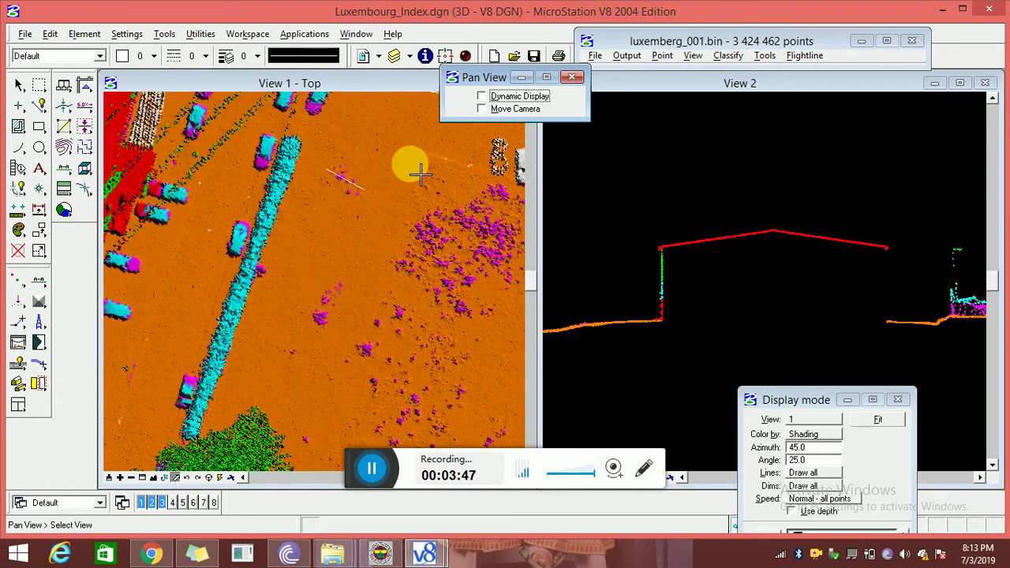
click(286, 278)
click(340, 175)
click(360, 175)
click(425, 190)
right_click(326, 354)
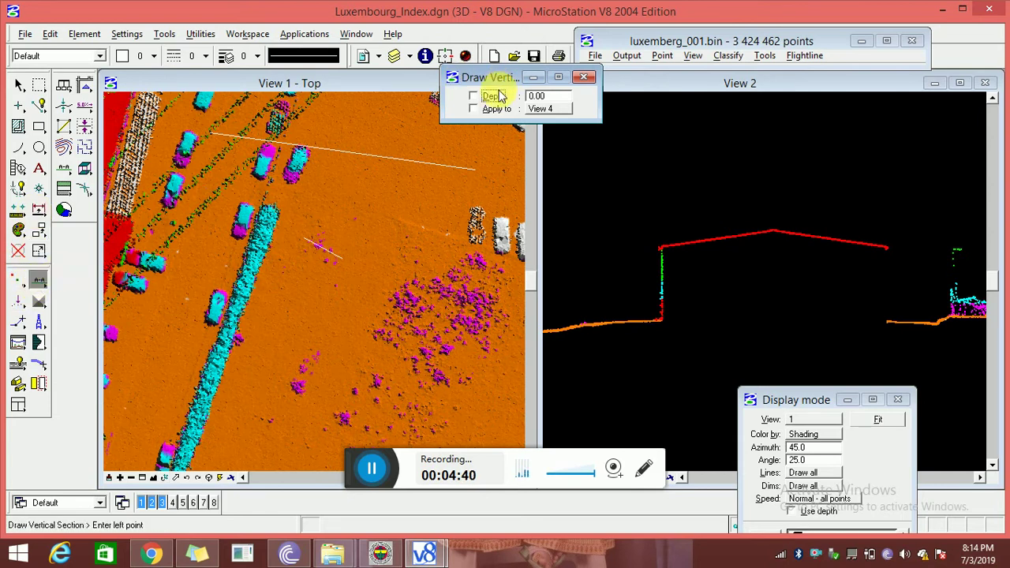
- Target sections at View 2 and draw trial sections across a car and the tree row
click(474, 108)
click(545, 108)
click(552, 83)
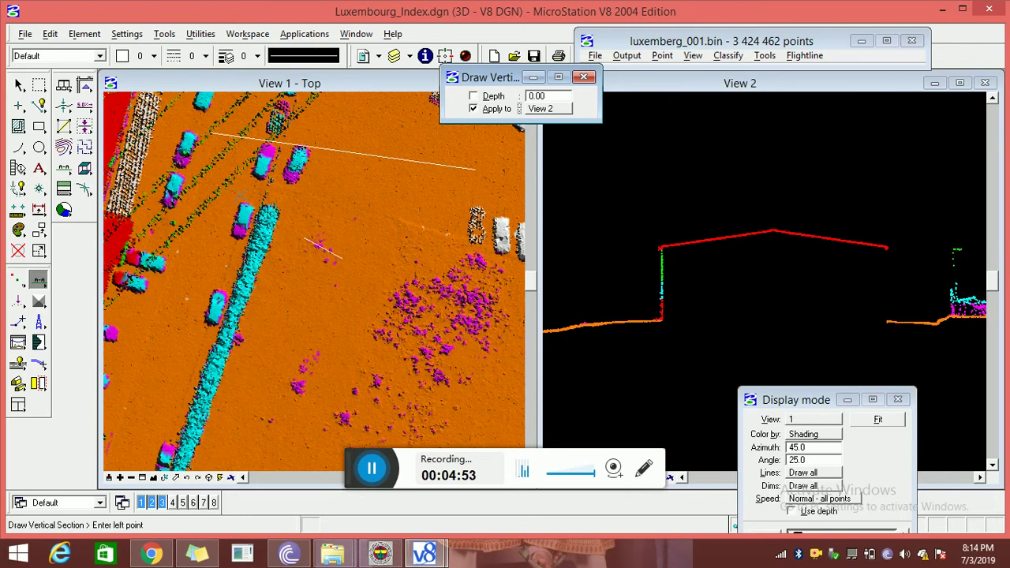
click(240, 235)
click(244, 203)
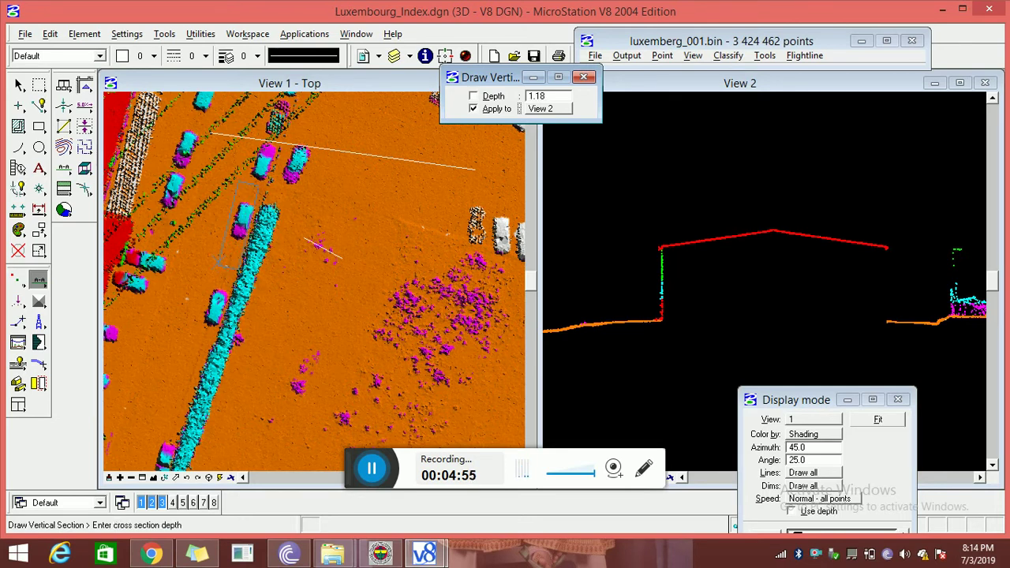
click(251, 217)
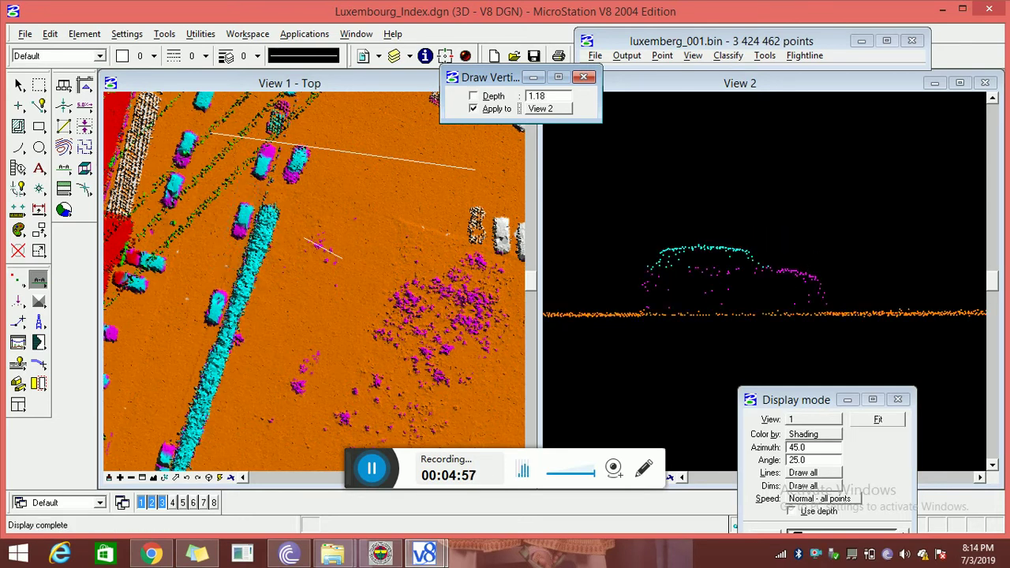
click(254, 229)
click(194, 430)
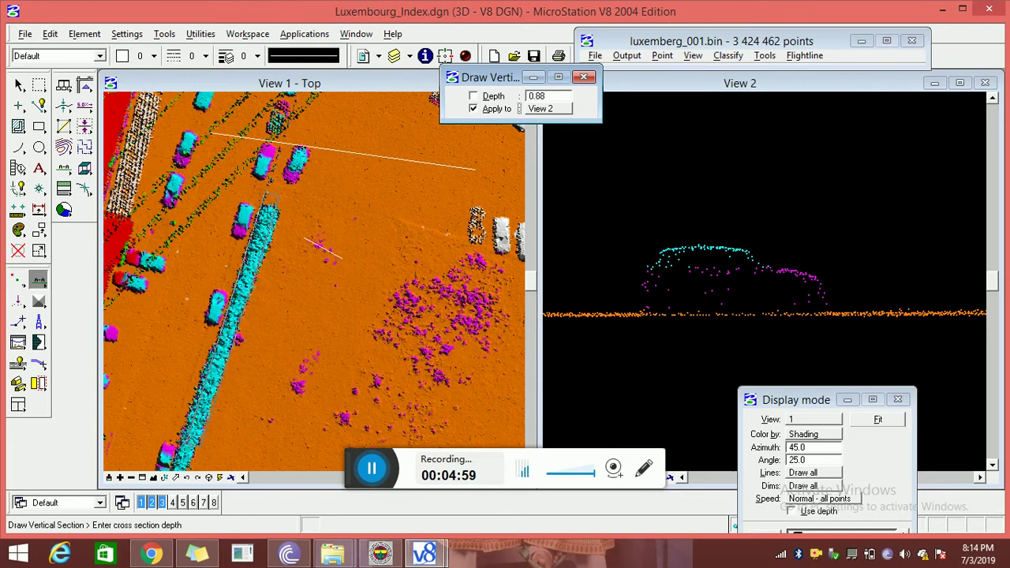
click(249, 237)
- Redraw trial sections at depths 4.20, 1.39 and 0.97 across the parked cars
click(395, 300)
click(497, 268)
click(442, 286)
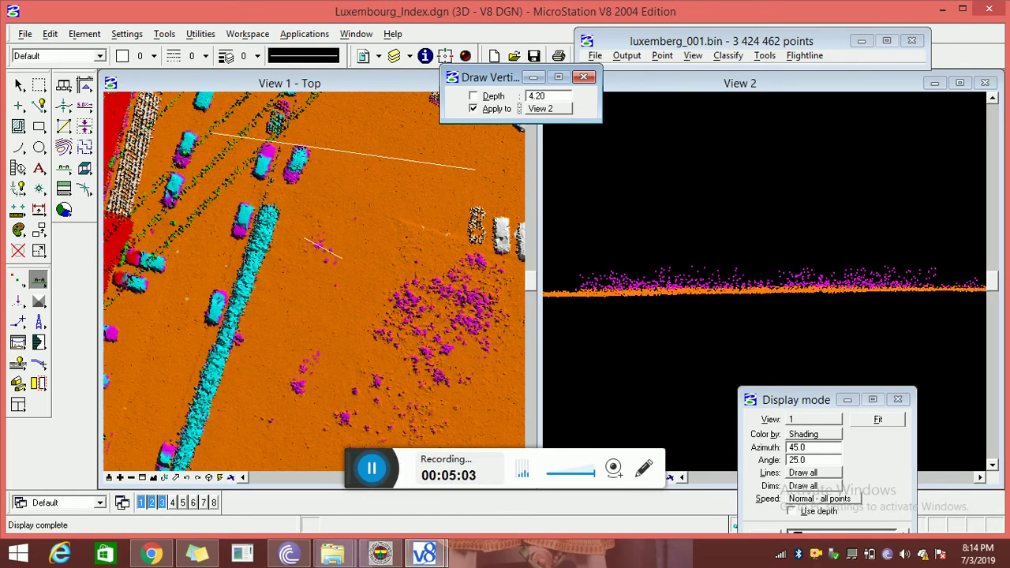
click(472, 237)
click(506, 249)
click(499, 231)
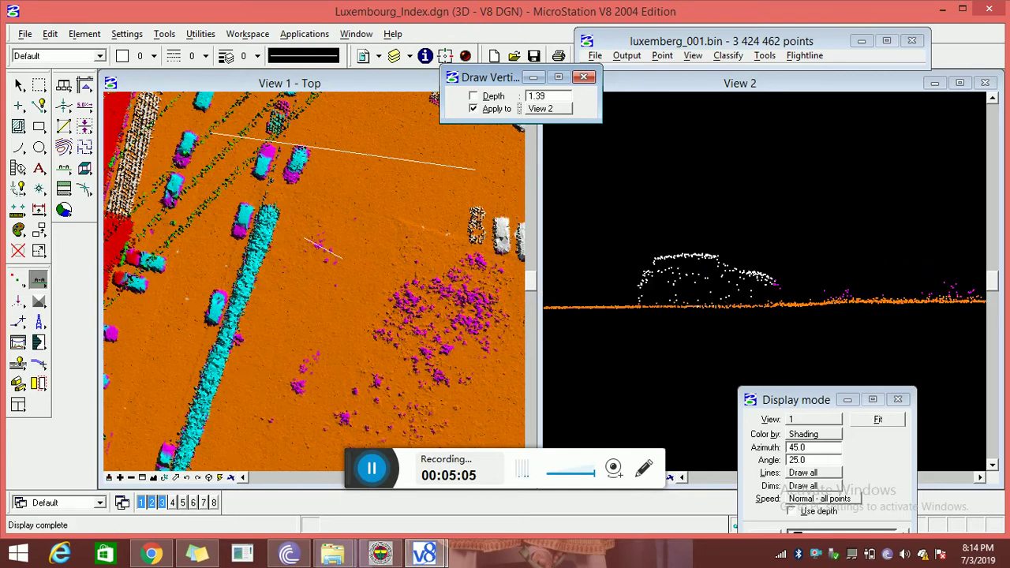
click(241, 233)
click(211, 312)
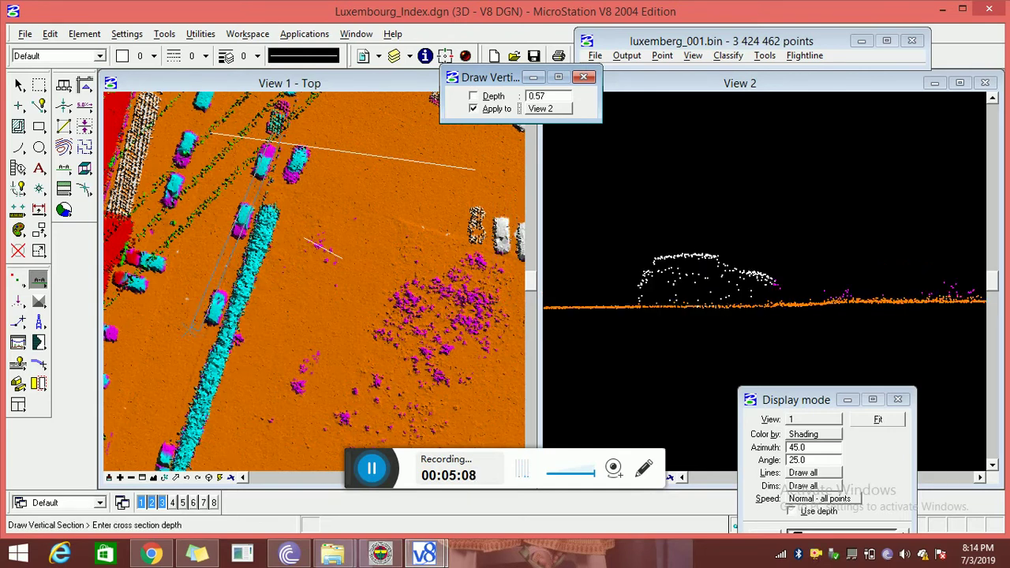
click(241, 229)
- Draw the final 1.40-depth section through three cars and cancel the zoom
drag(789, 400, 798, 476)
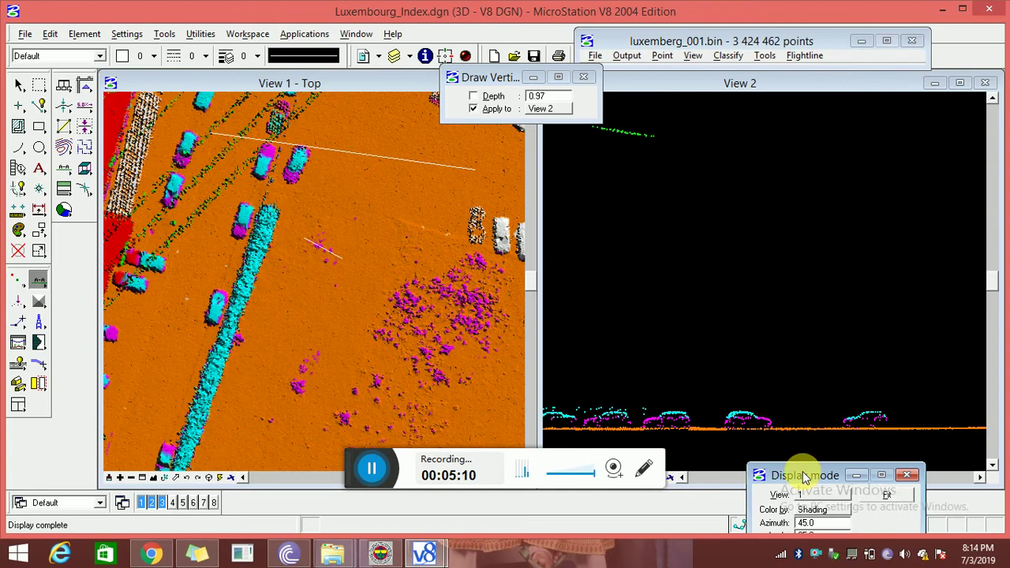
drag(789, 87, 789, 61)
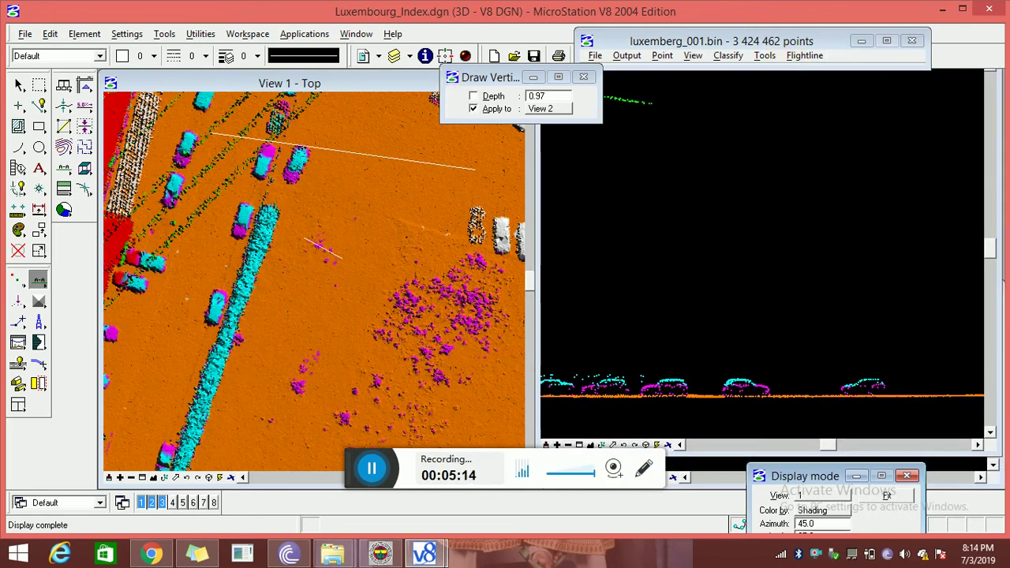
click(270, 147)
click(475, 168)
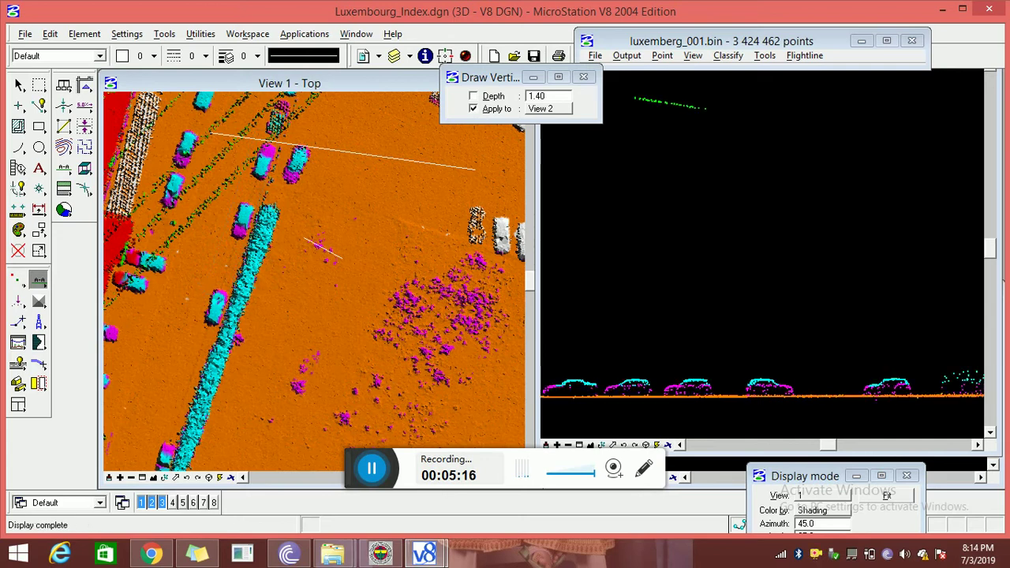
click(557, 444)
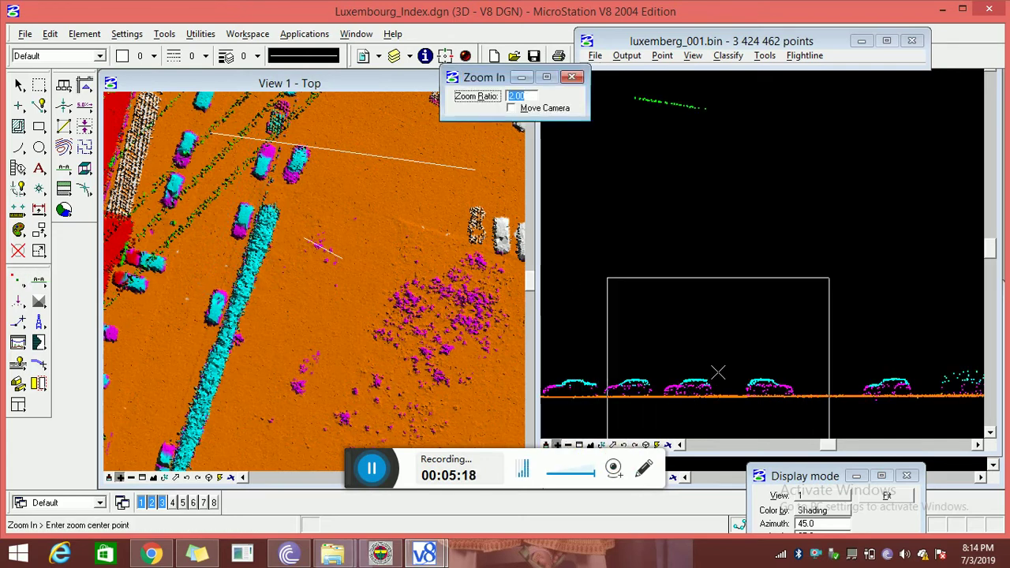
right_click(774, 220)
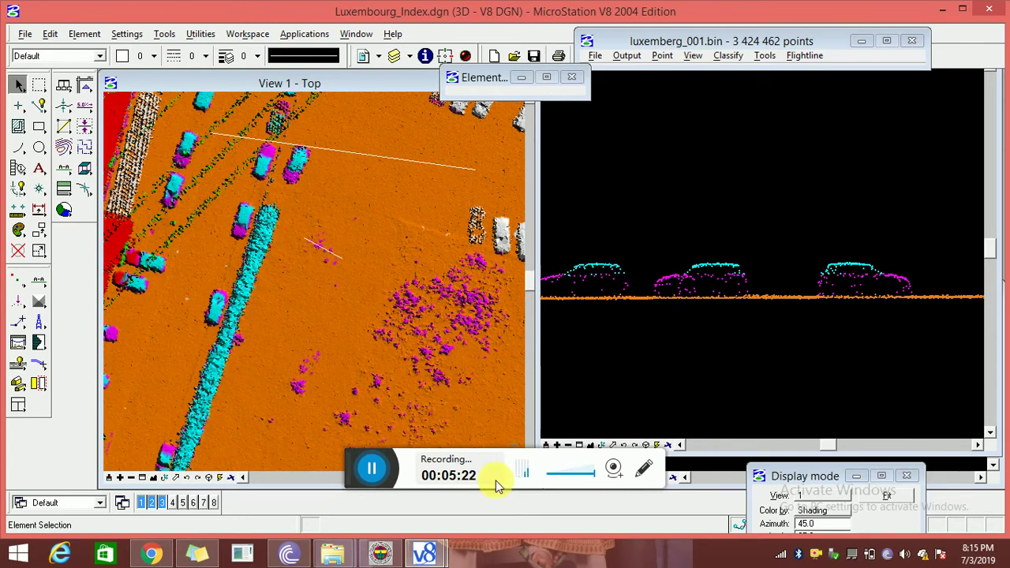
- Go up from Index File to Input_Files and select the Images and Index File folders
mouse_move(333, 552)
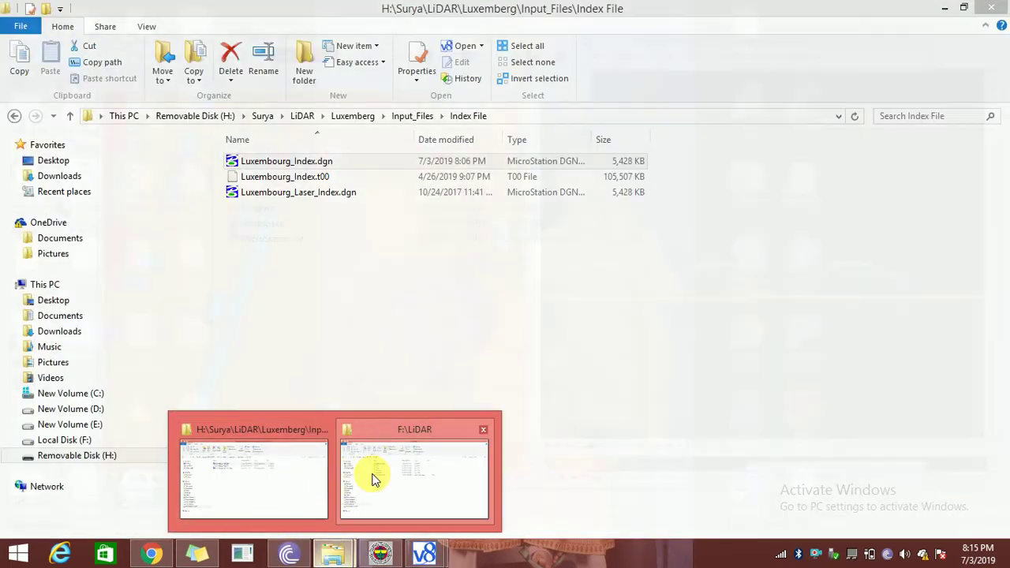
click(273, 470)
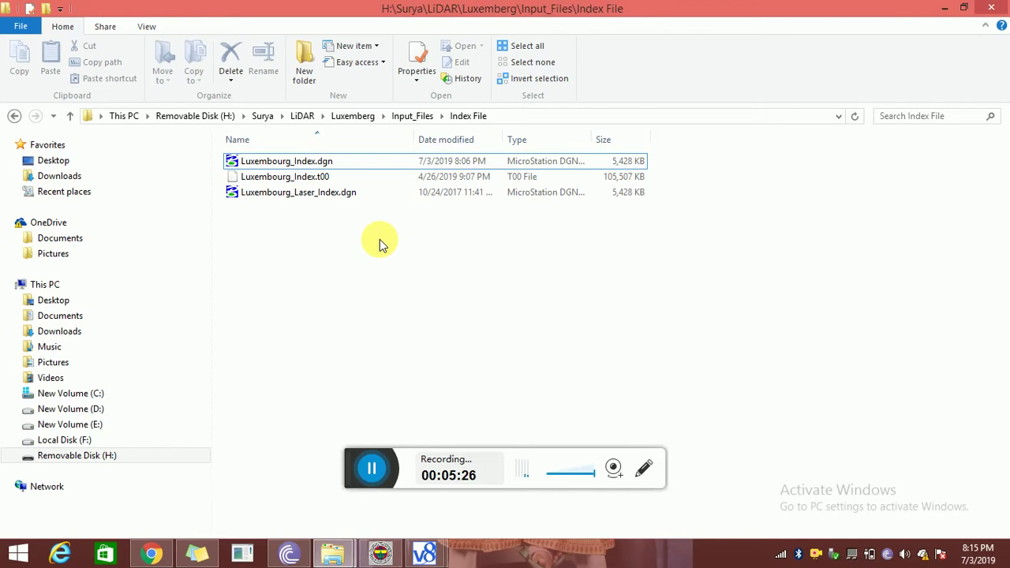
key(BackSpace)
drag(368, 301, 272, 149)
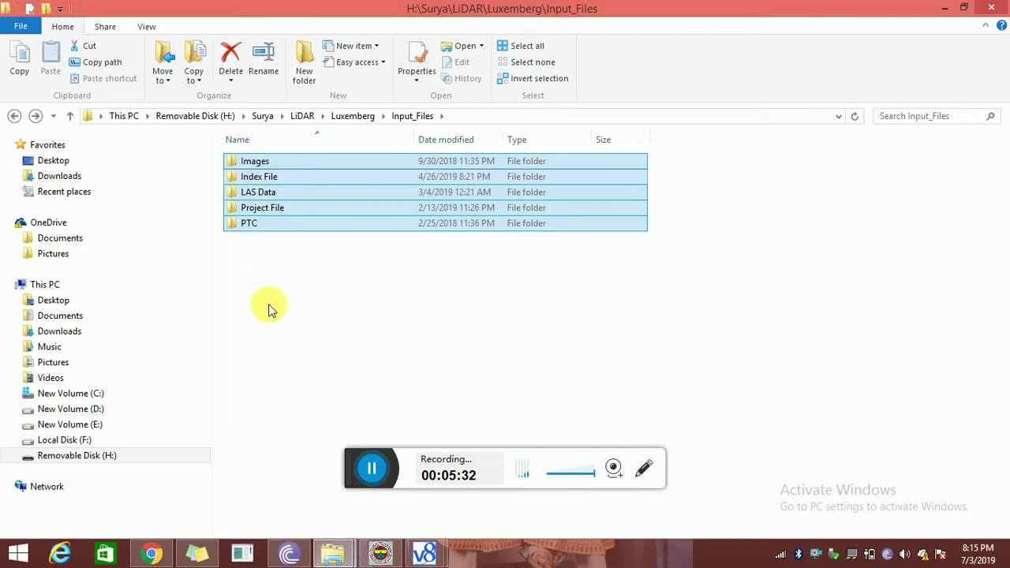
click(254, 163)
drag(335, 283, 266, 198)
click(247, 178)
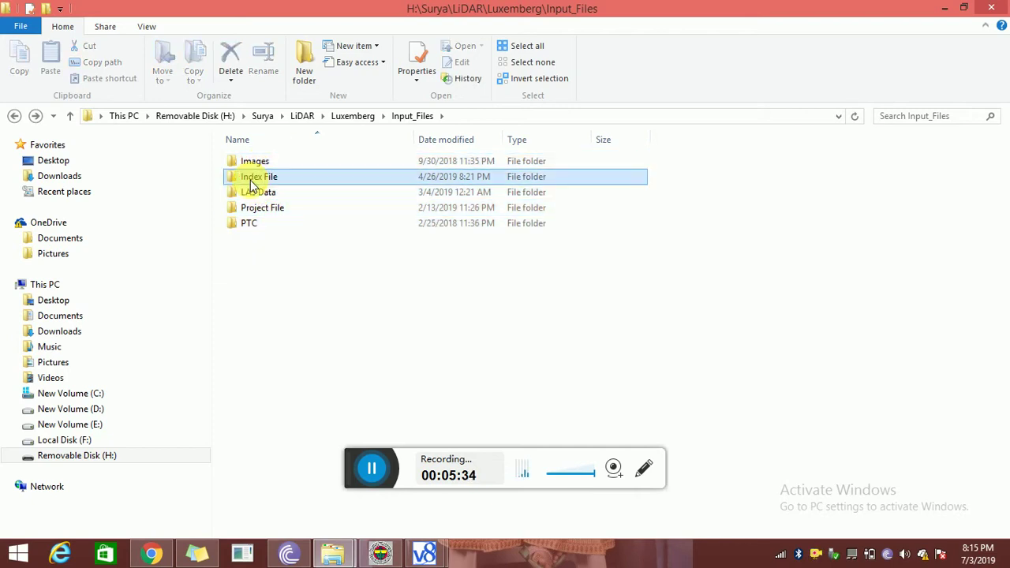
click(260, 255)
drag(318, 276, 252, 172)
click(251, 176)
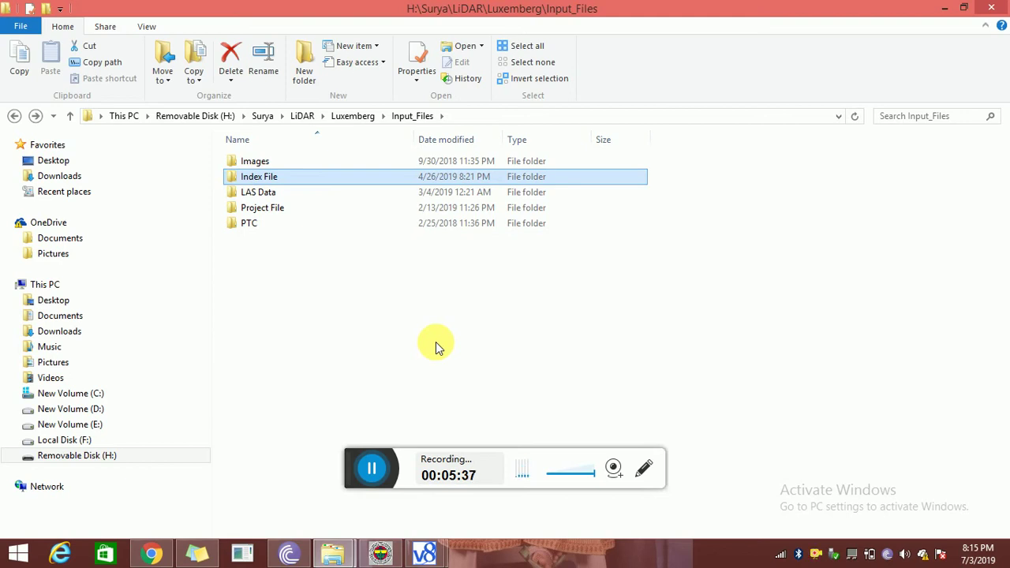
- Select the LAS Data, Project File and PTC folders, then return to Luxembourg_Index.dgn
drag(416, 280, 286, 212)
click(286, 212)
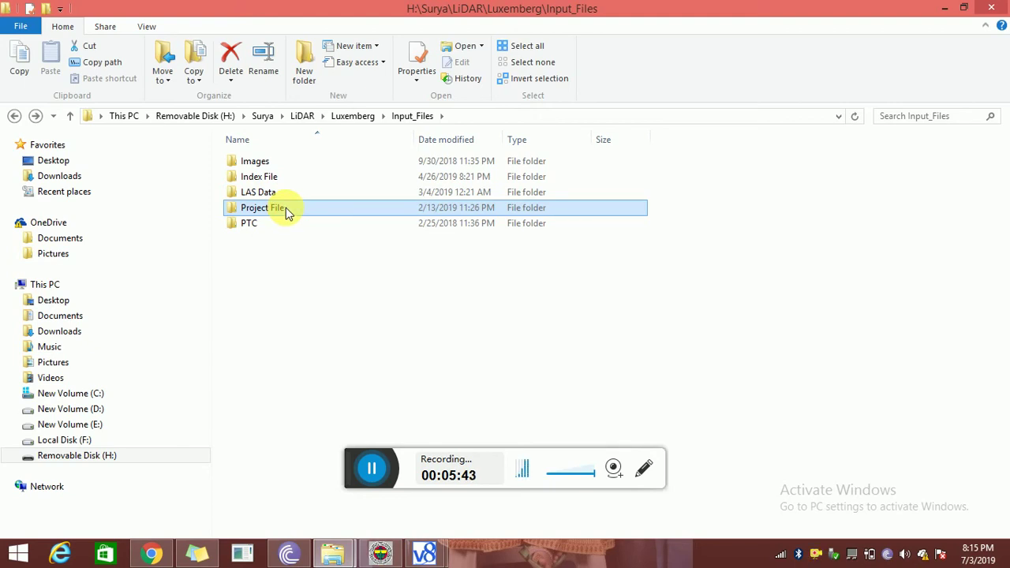
drag(305, 259, 254, 228)
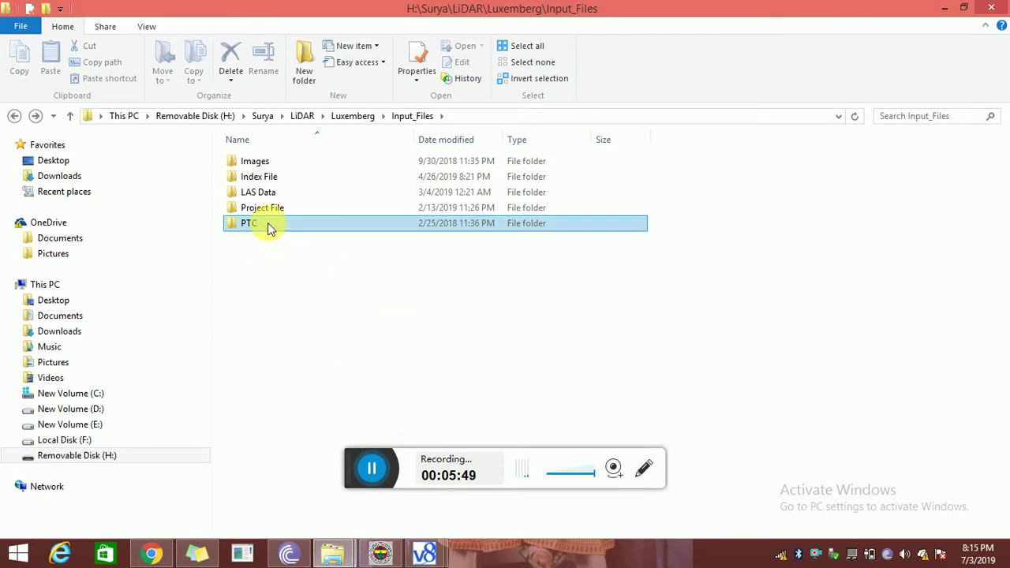
click(424, 551)
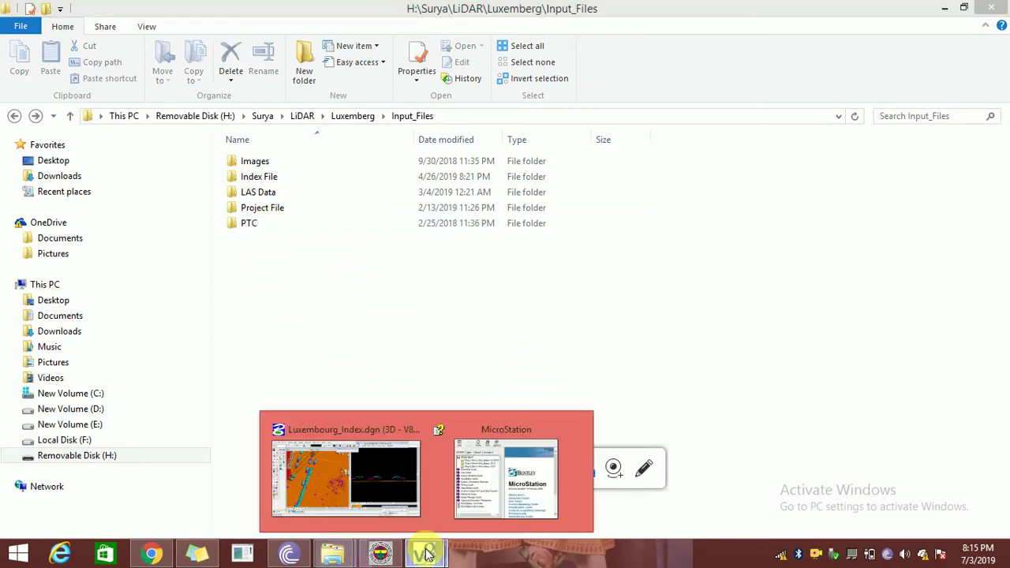
click(410, 480)
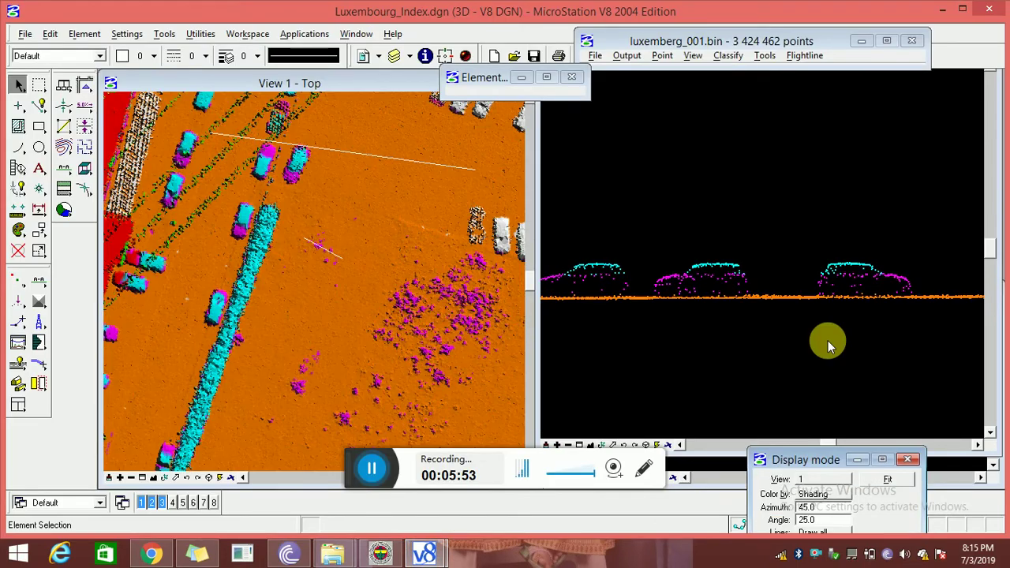
- Move the Display mode dialog to the lower right and tear off TerraScan's Model toolbox
drag(823, 478, 829, 243)
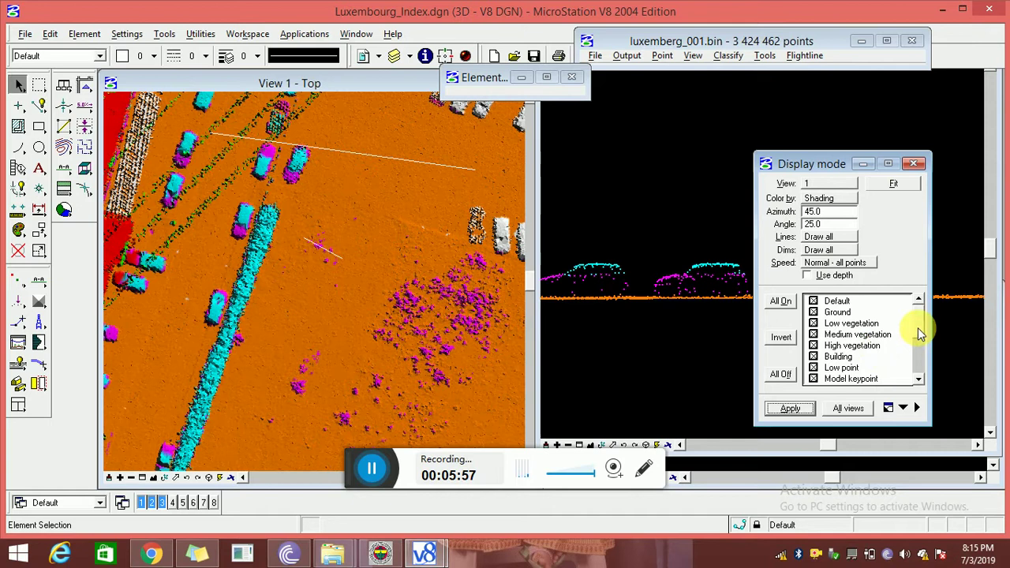
scroll(919, 346, down, 3)
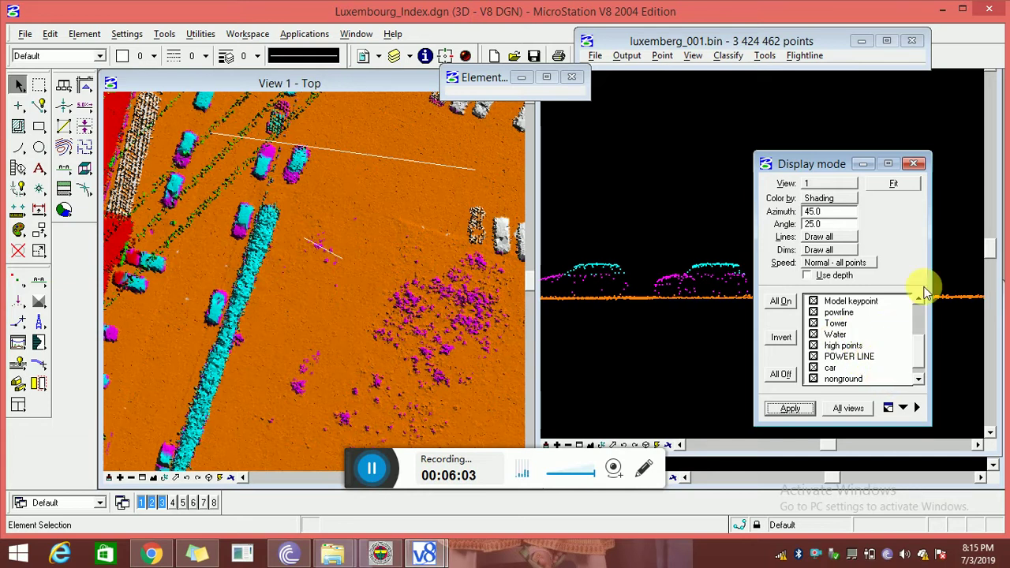
scroll(921, 270, up, 3)
drag(802, 168, 833, 448)
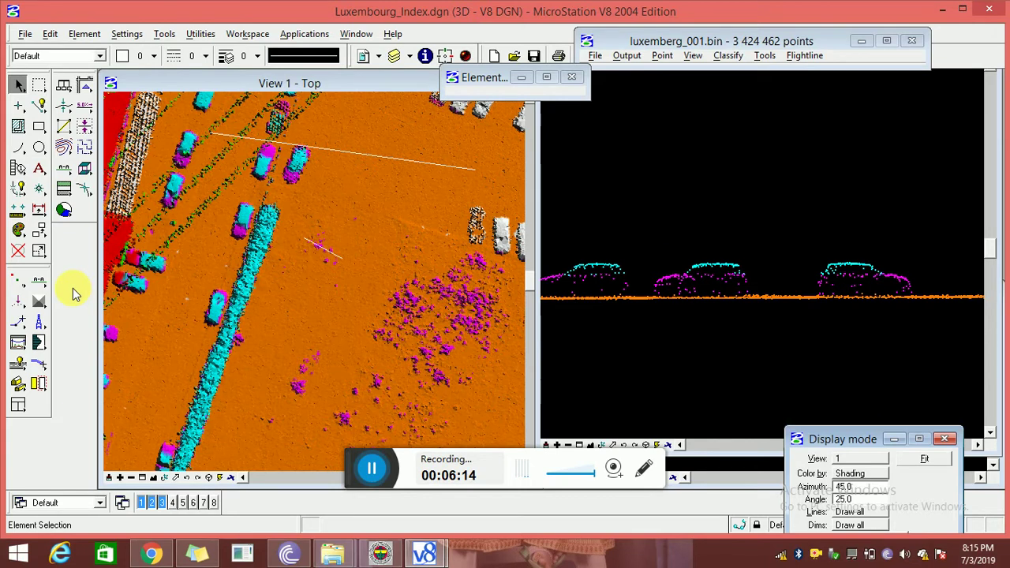
click(39, 300)
drag(227, 103, 276, 104)
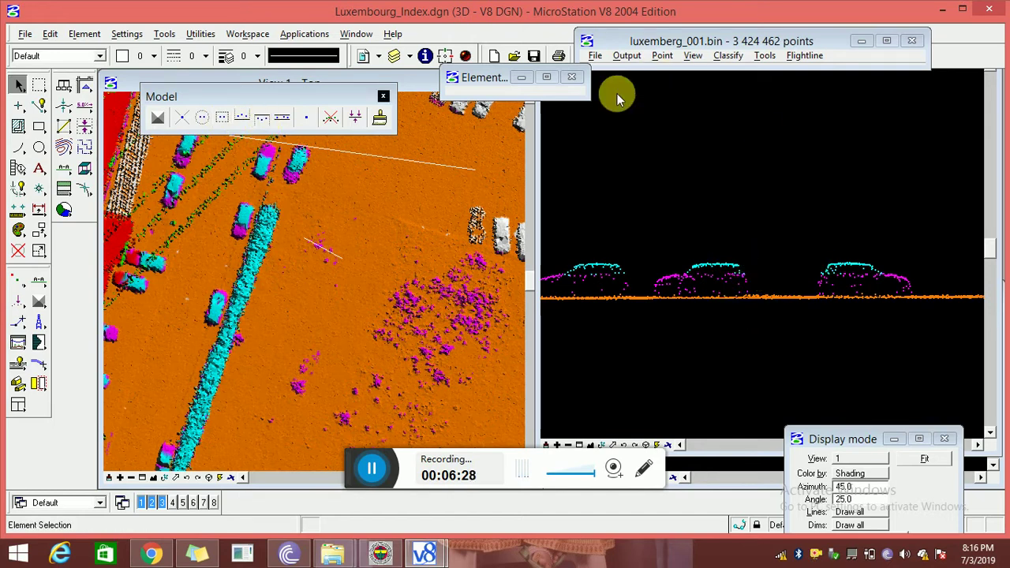
- Run Classify Below Line from Low and Medium vegetation to 14 - car, reclassifying the three cars' 99 points
click(263, 122)
click(615, 98)
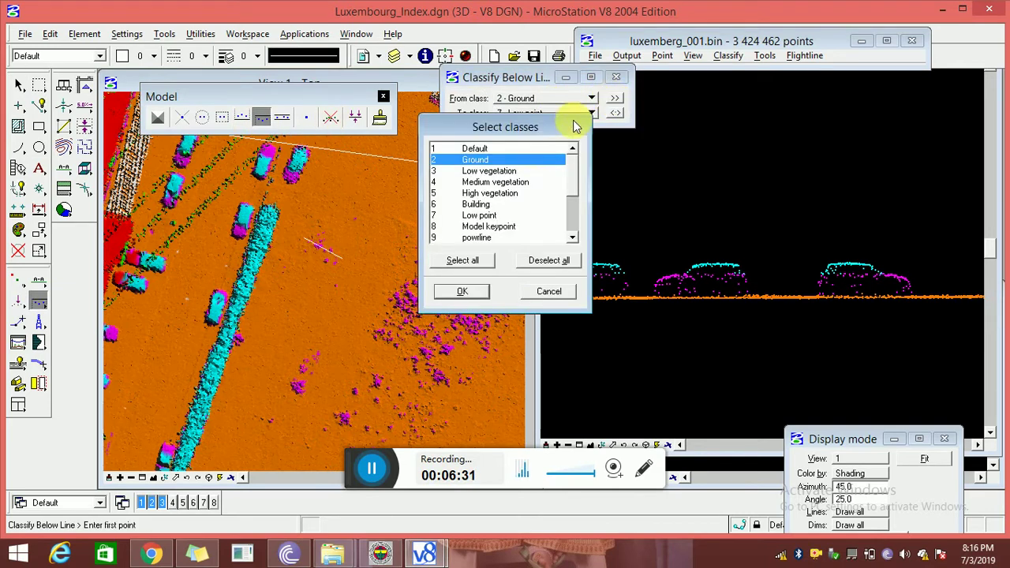
click(489, 170)
ctrl+click(497, 182)
click(479, 291)
click(474, 112)
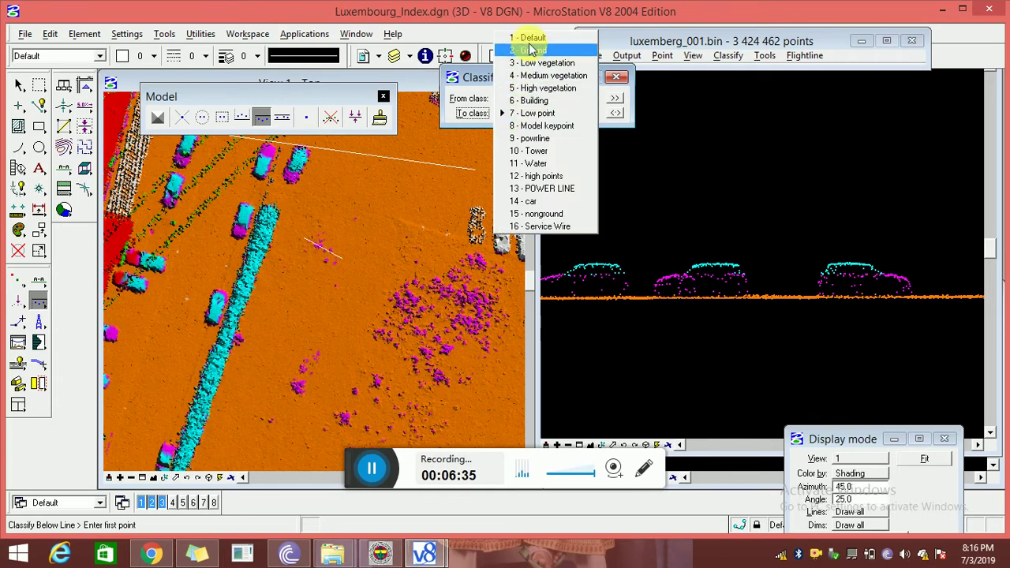
click(523, 201)
click(550, 235)
click(716, 233)
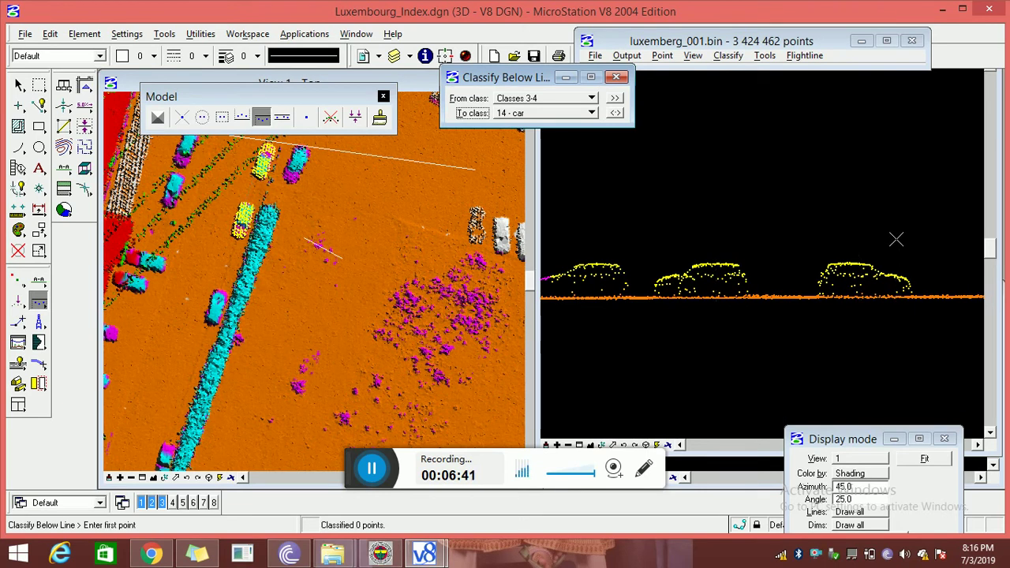
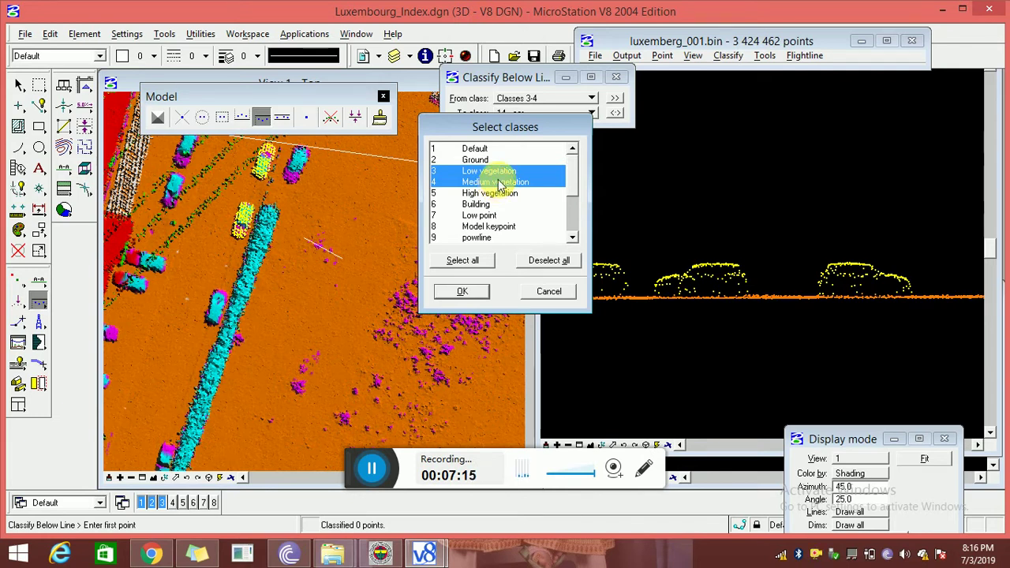
- Cancel the class selection and draw a vertical section across a single car
click(549, 291)
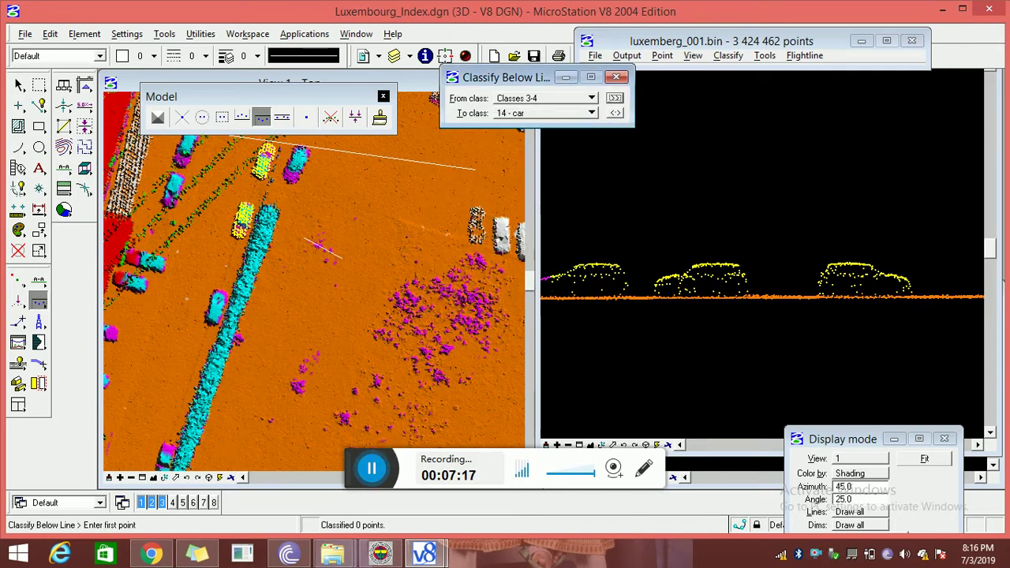
click(39, 279)
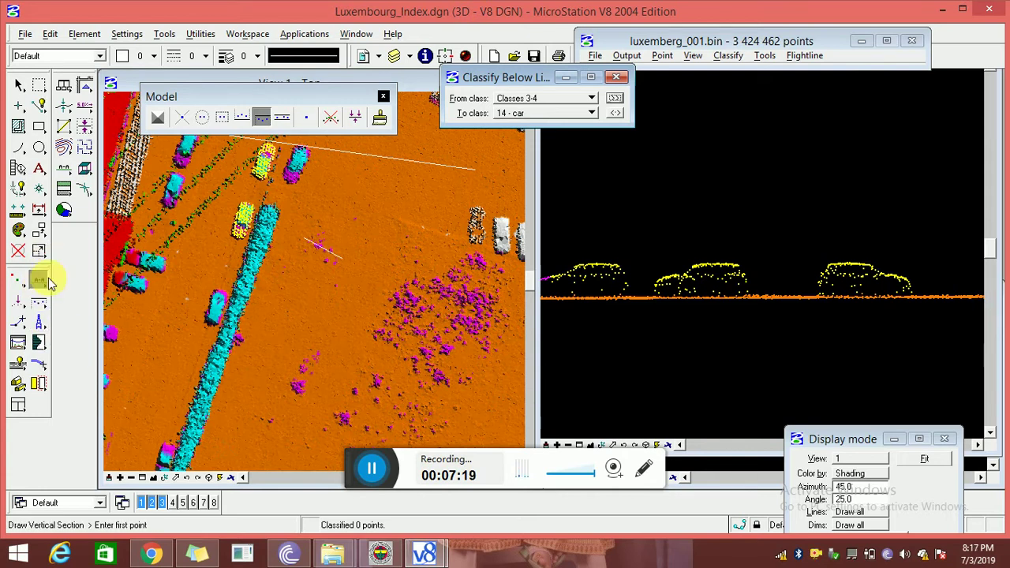
click(210, 319)
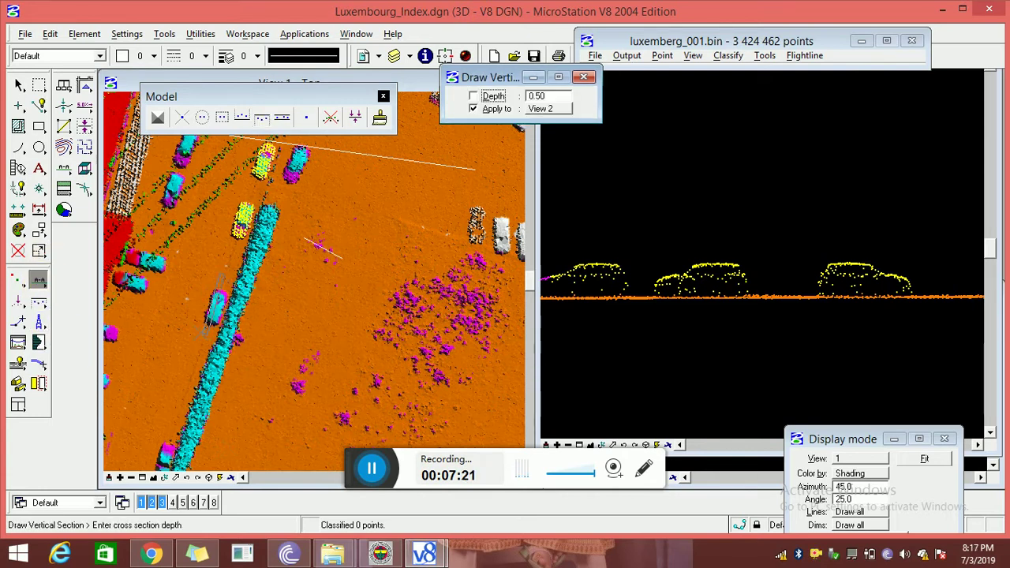
click(229, 280)
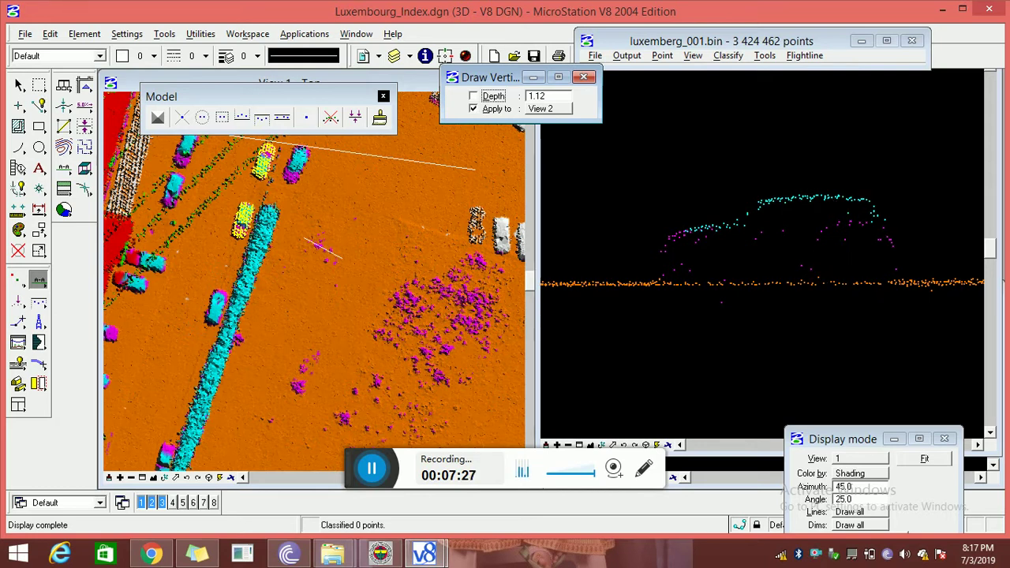
- Identify points on the car's side and roof, then set the point window to Small dialog
click(693, 55)
click(708, 95)
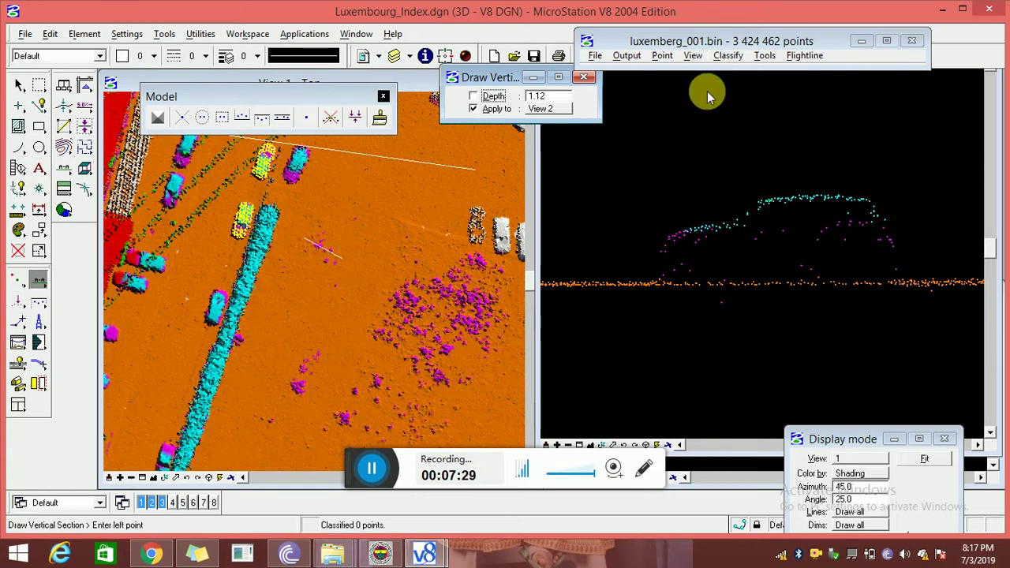
click(864, 151)
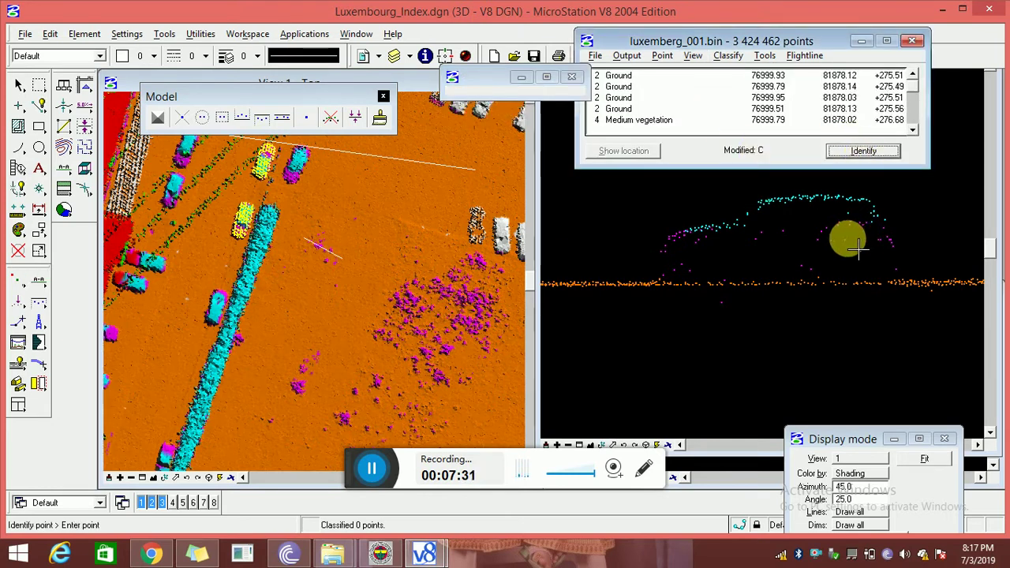
click(850, 230)
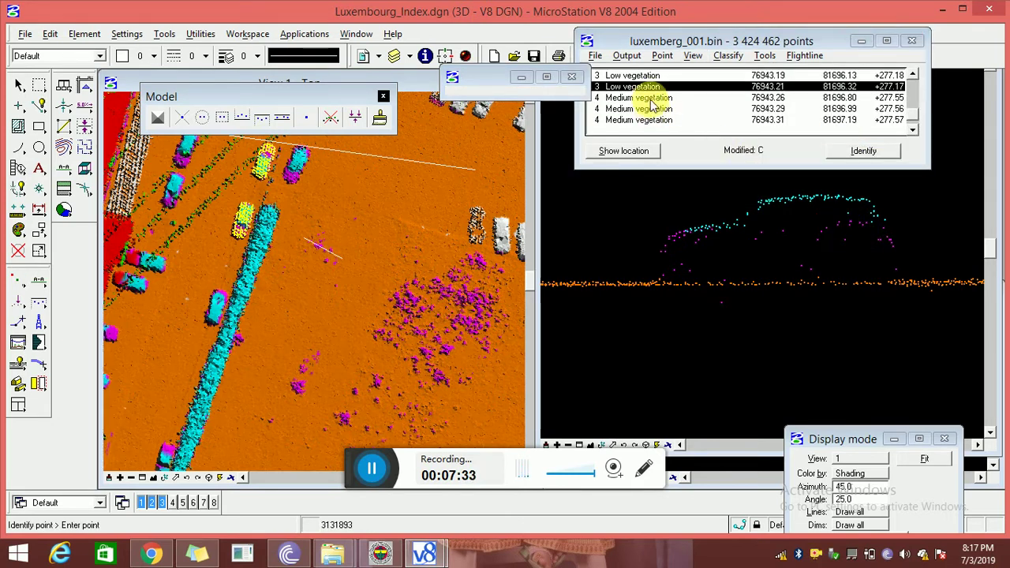
click(832, 205)
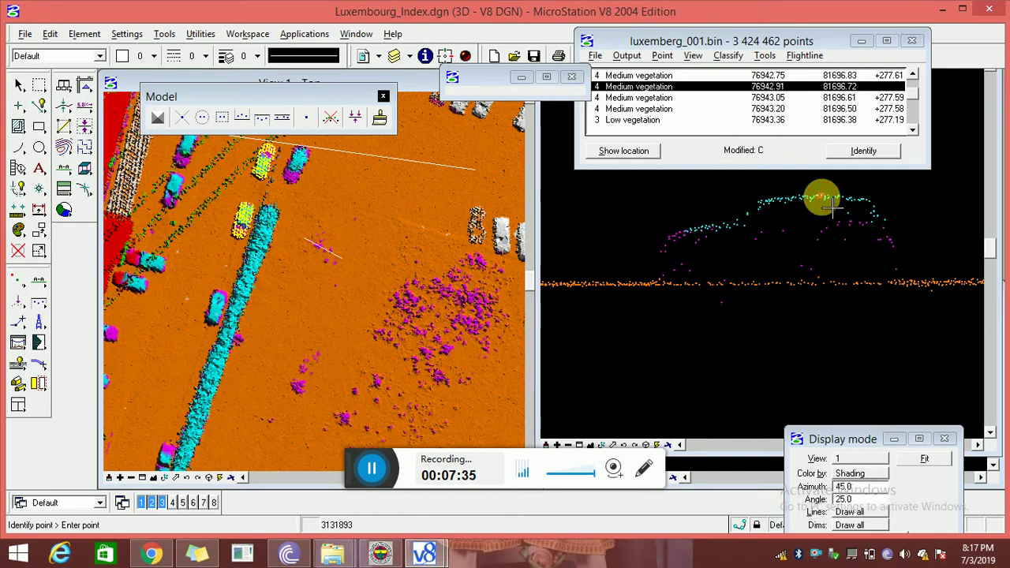
click(833, 205)
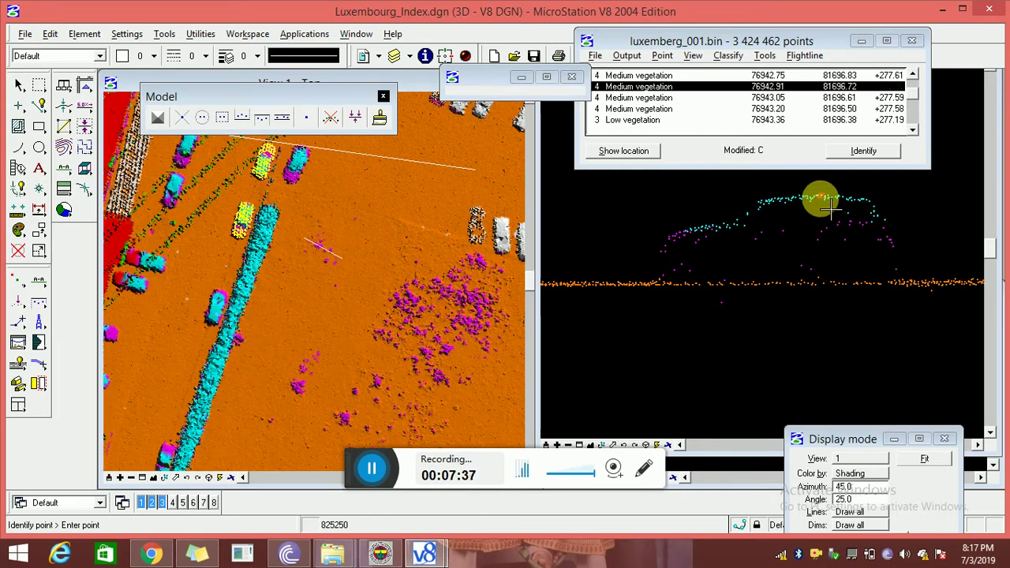
click(692, 55)
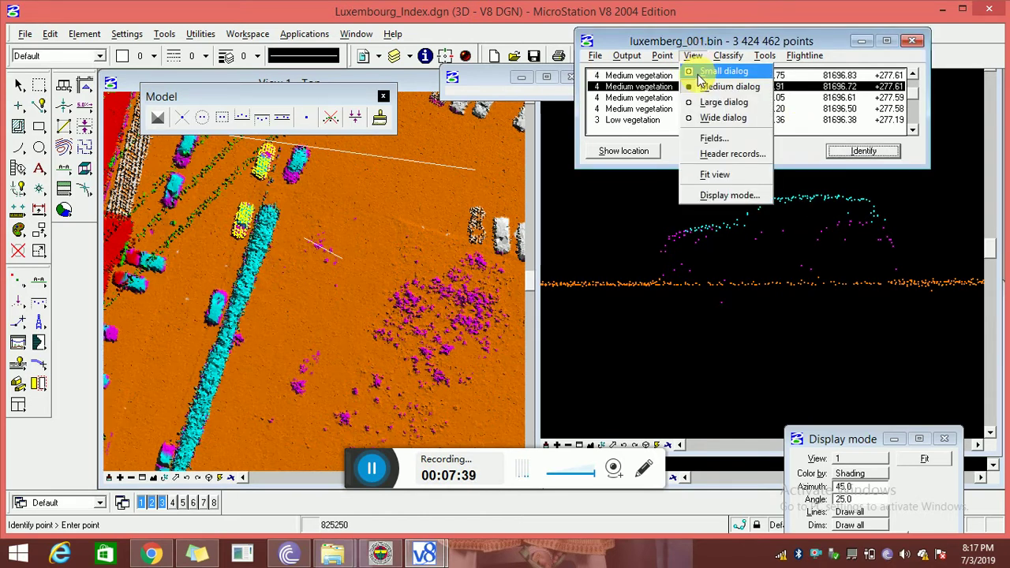
click(704, 73)
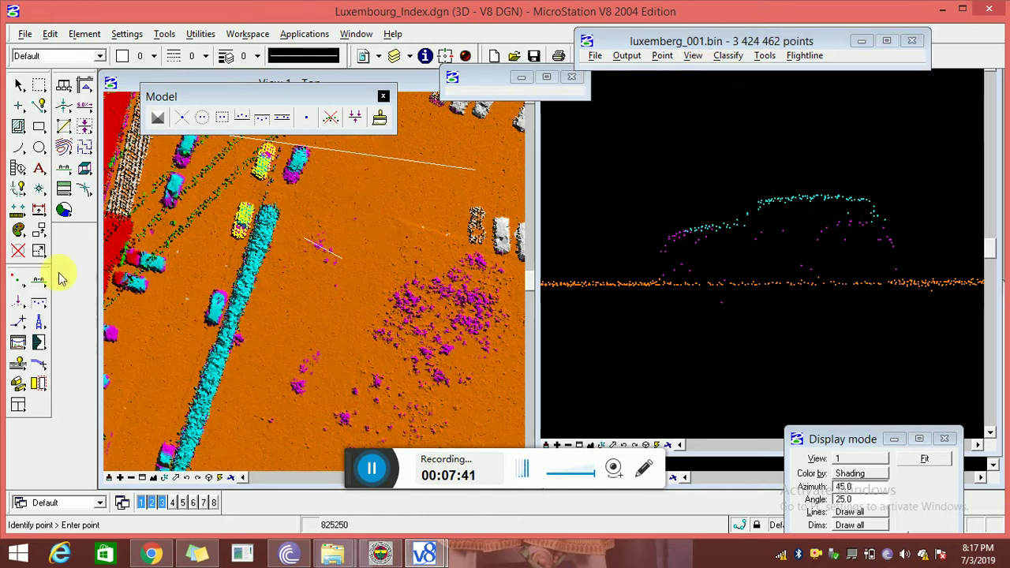
- Bring up the Point classes list, move it aside, and view the Ground definition unchanged
click(20, 281)
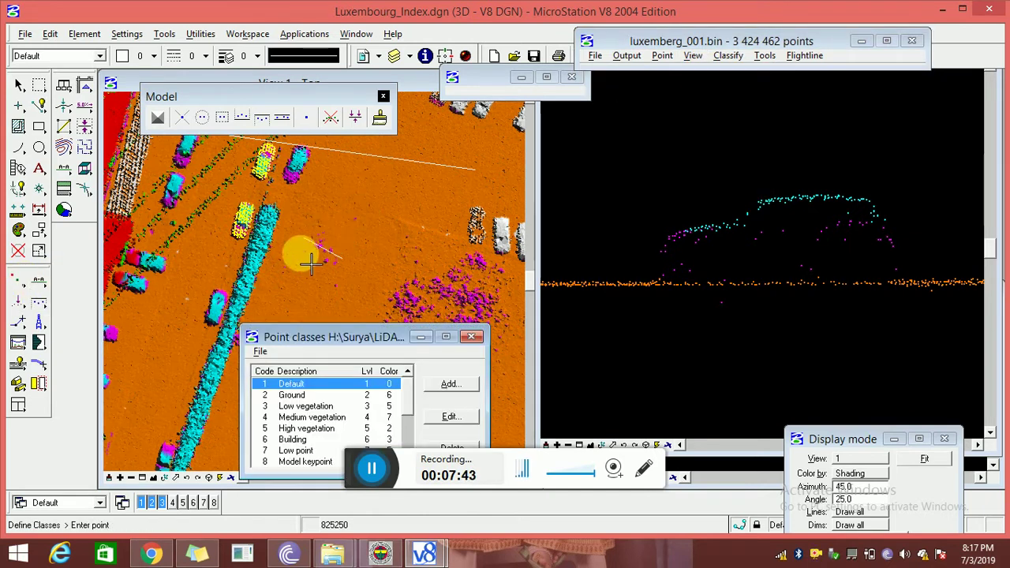
drag(310, 334, 325, 176)
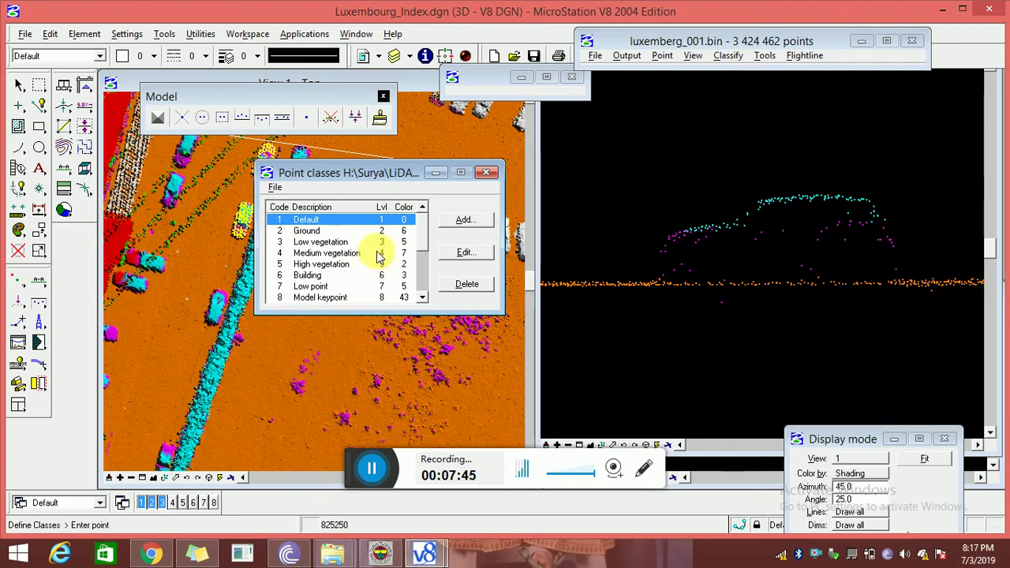
drag(394, 170, 384, 144)
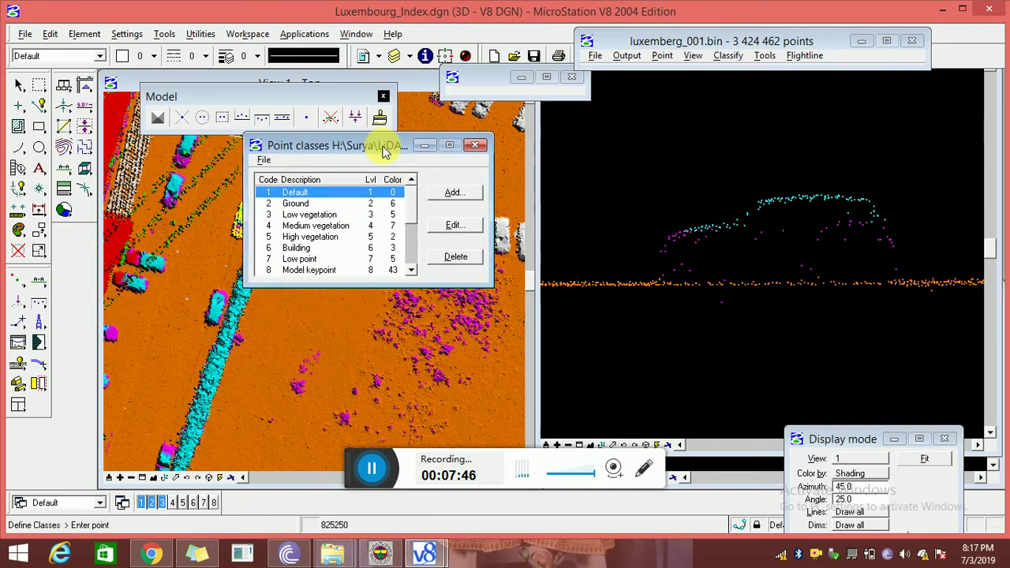
click(293, 204)
click(445, 226)
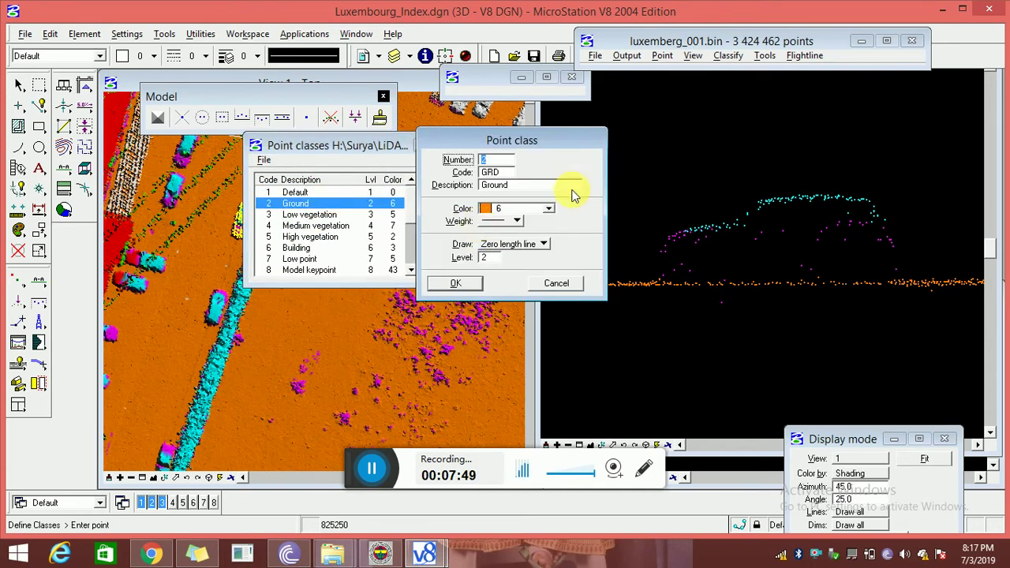
click(453, 284)
- View the Low vegetation and Medium vegetation definitions unchanged, then close Point classes
click(322, 214)
click(460, 224)
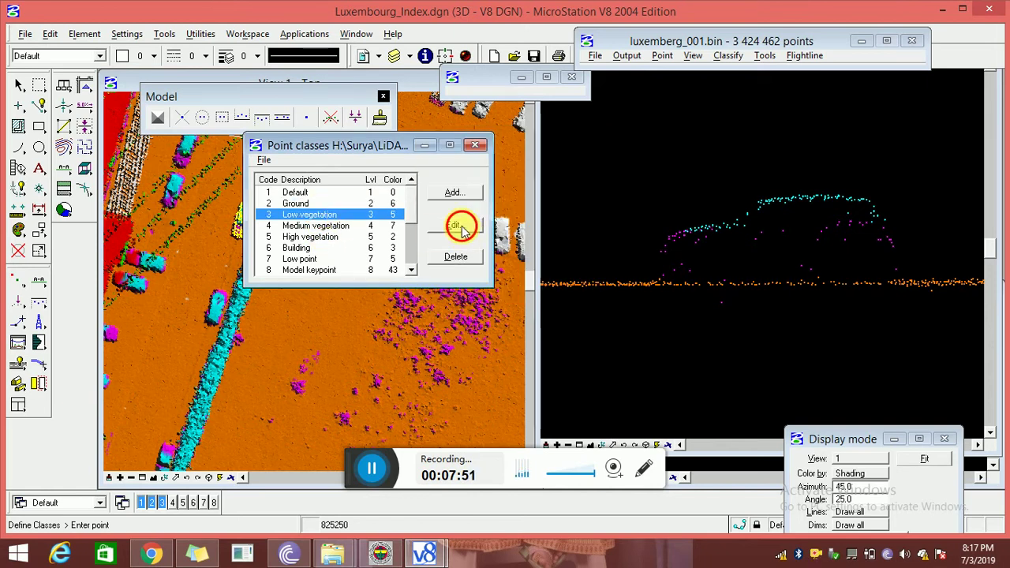
click(448, 286)
click(345, 227)
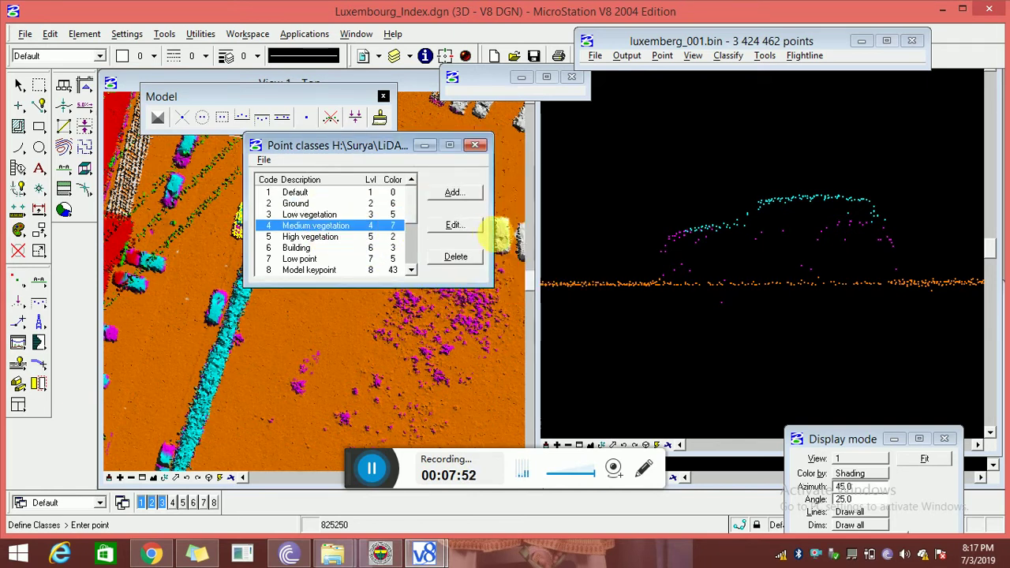
click(455, 225)
click(477, 288)
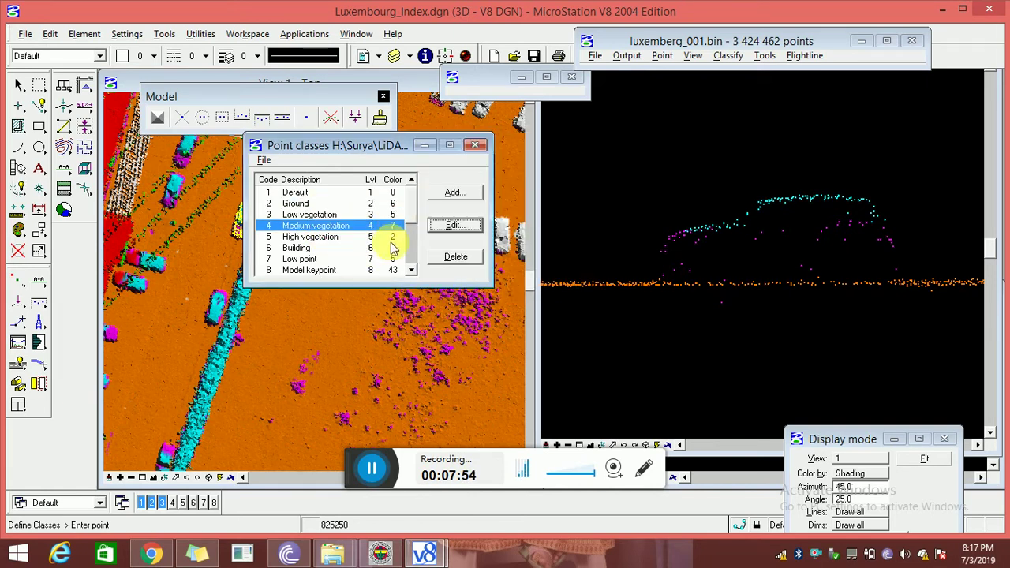
click(483, 145)
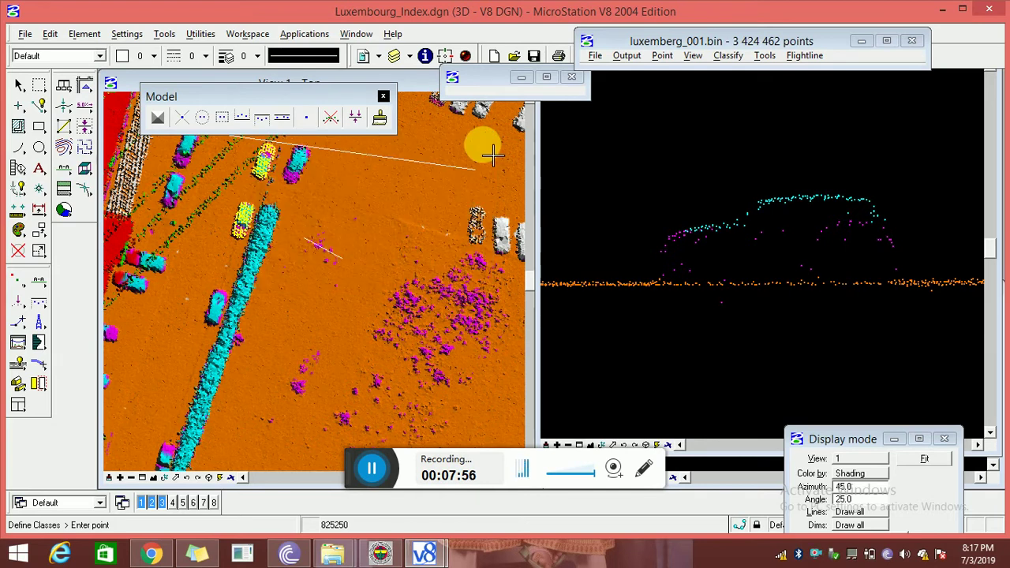
- Pan the top view to the parked car rows and cut a vertical section across them
click(176, 477)
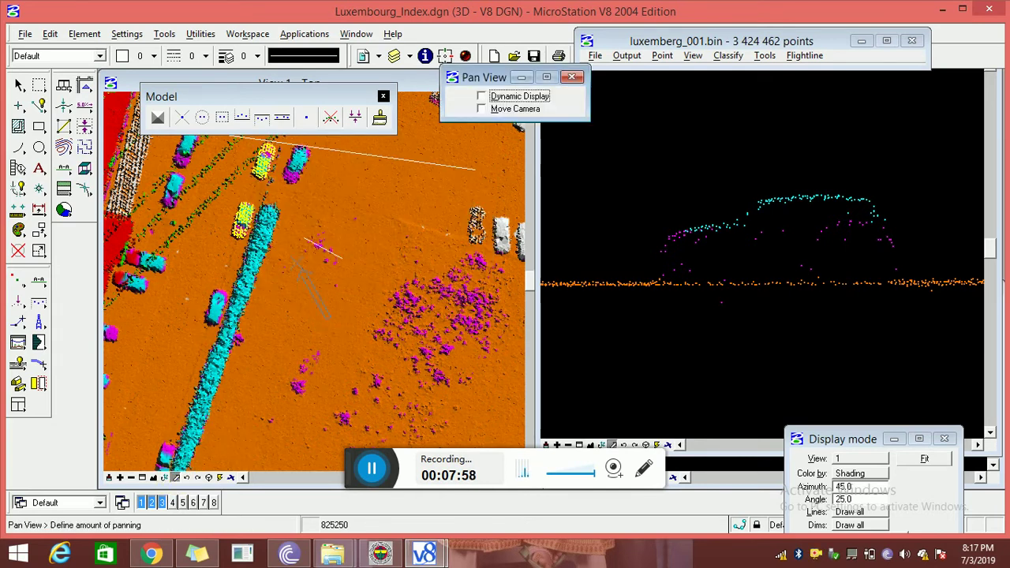
click(423, 271)
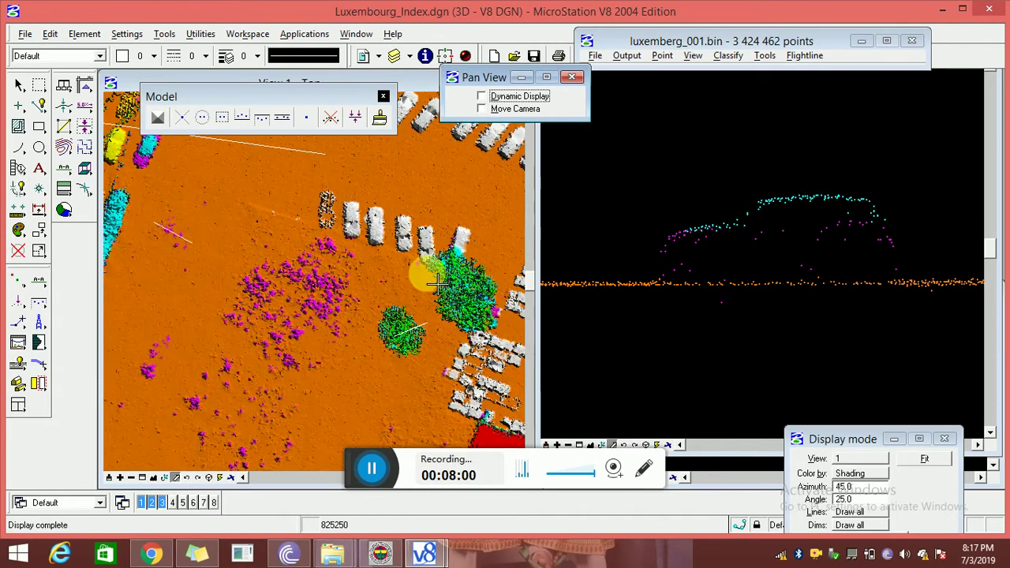
click(349, 198)
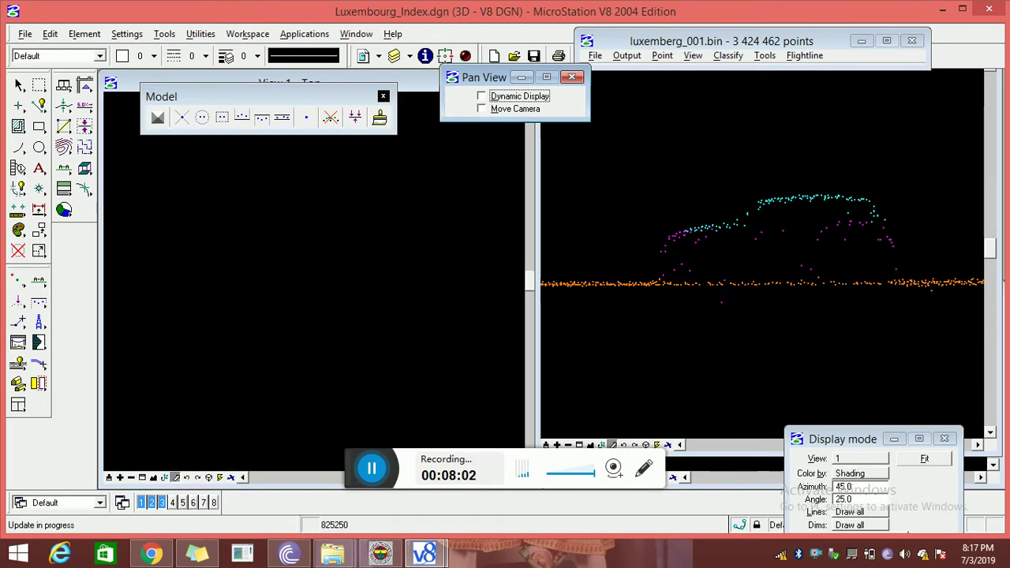
click(389, 304)
click(371, 275)
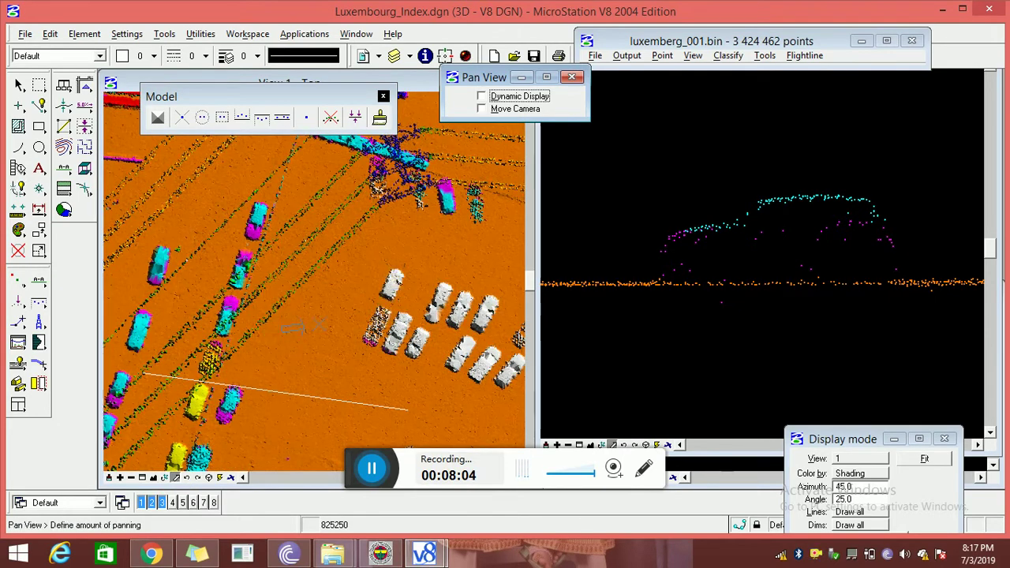
click(357, 310)
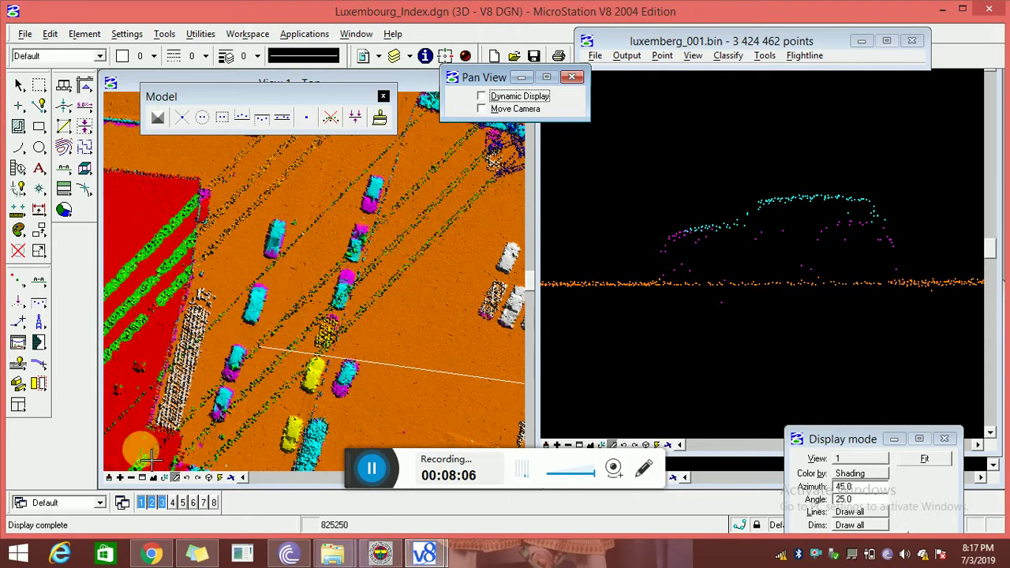
click(38, 280)
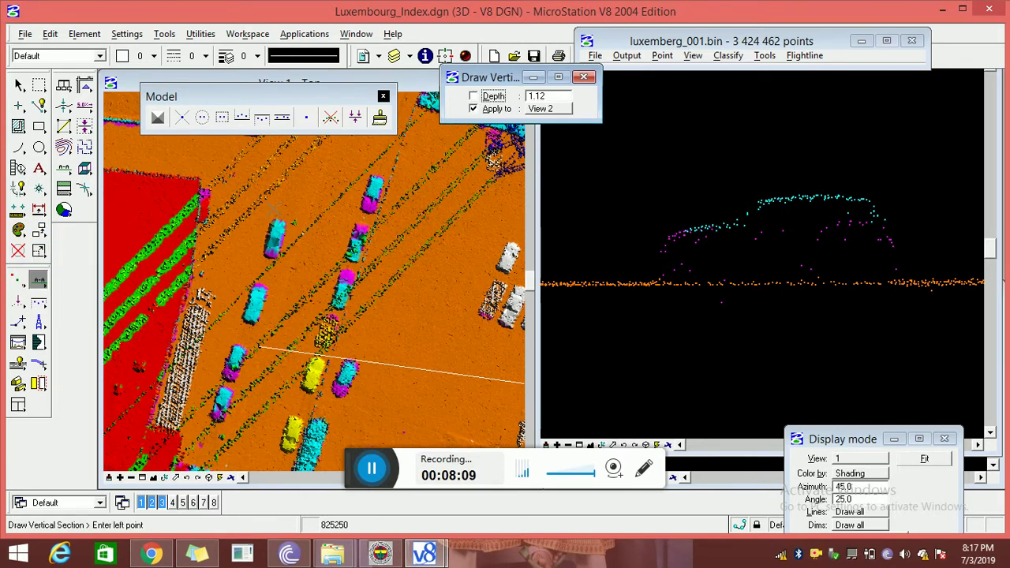
click(523, 384)
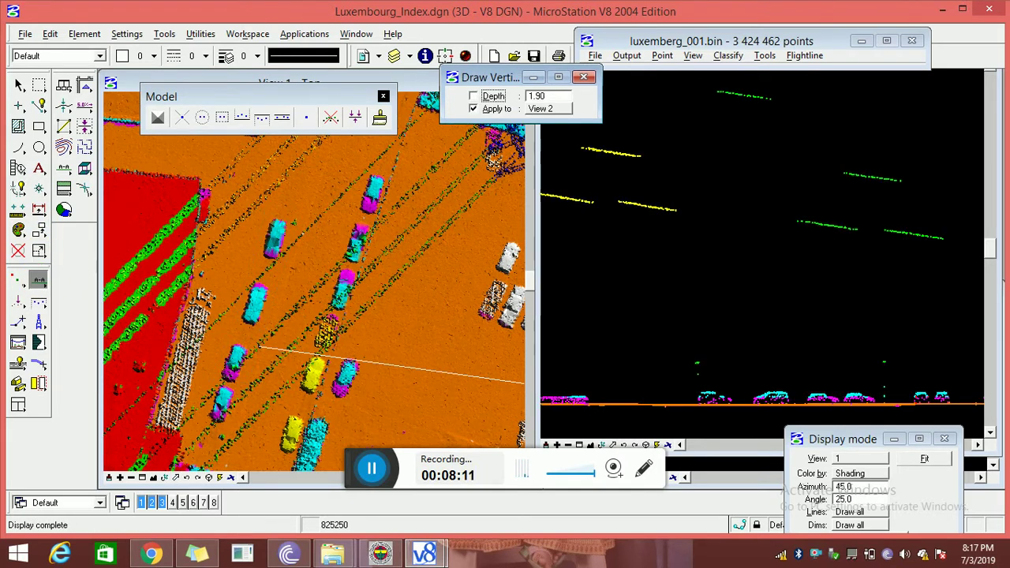
- Run Classify Below Line with a line drawn above the cars
click(261, 117)
click(691, 390)
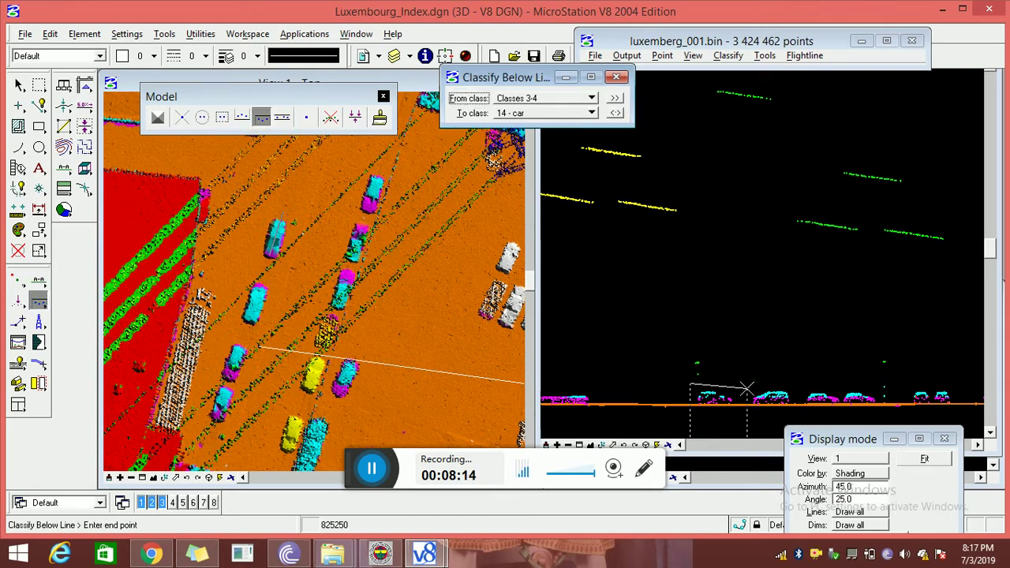
click(899, 388)
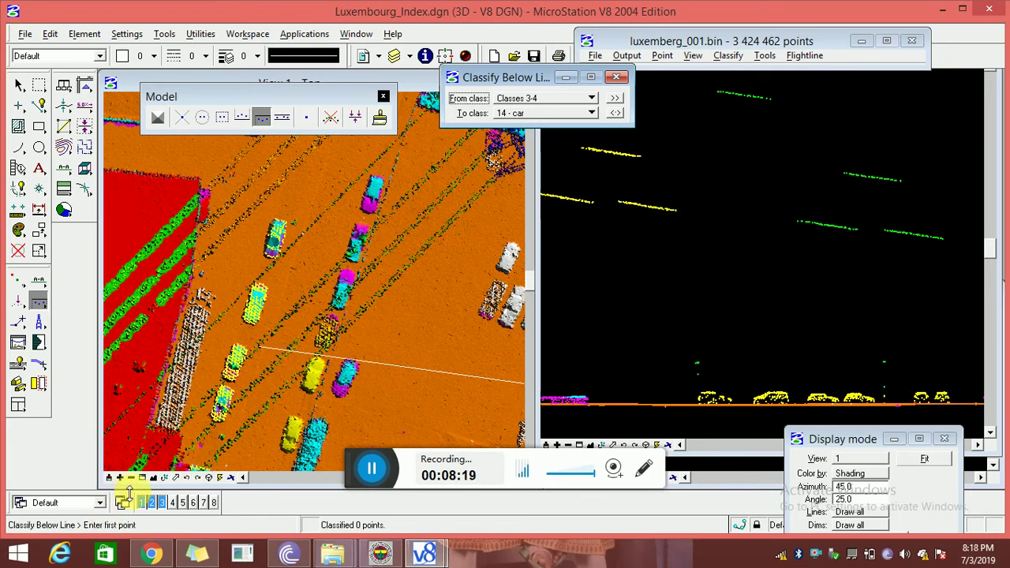
- Apply shaded colouring with Fast - sparse points display speed, then zoom out the top view
drag(830, 447, 700, 206)
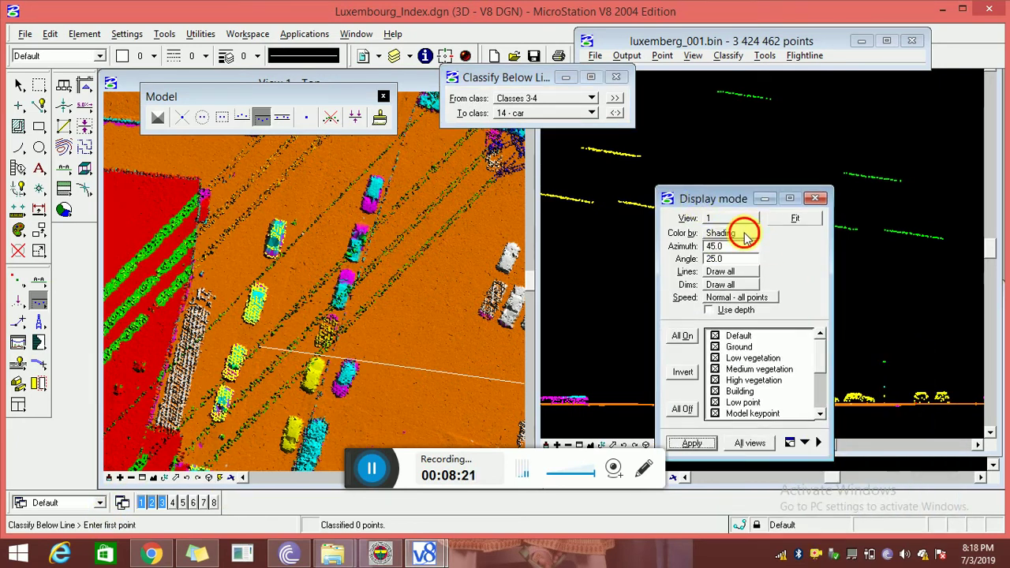
click(741, 233)
click(775, 236)
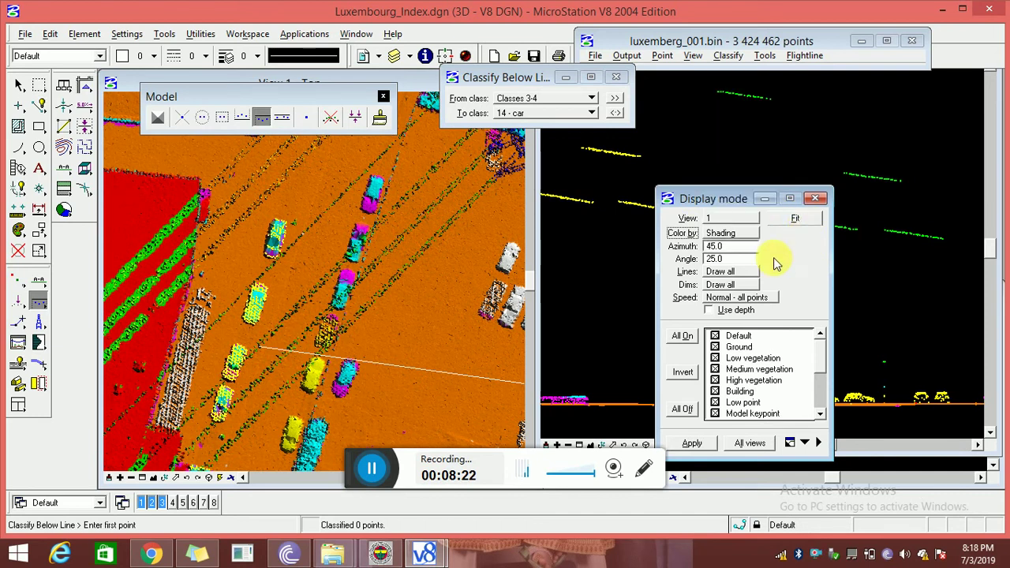
click(745, 297)
click(740, 309)
click(692, 443)
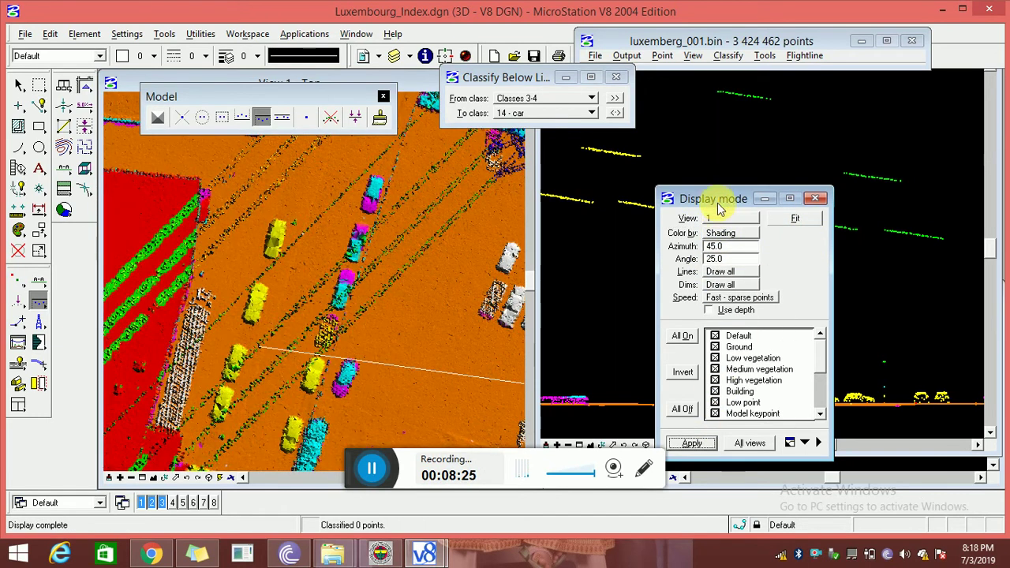
drag(718, 199, 816, 395)
click(131, 477)
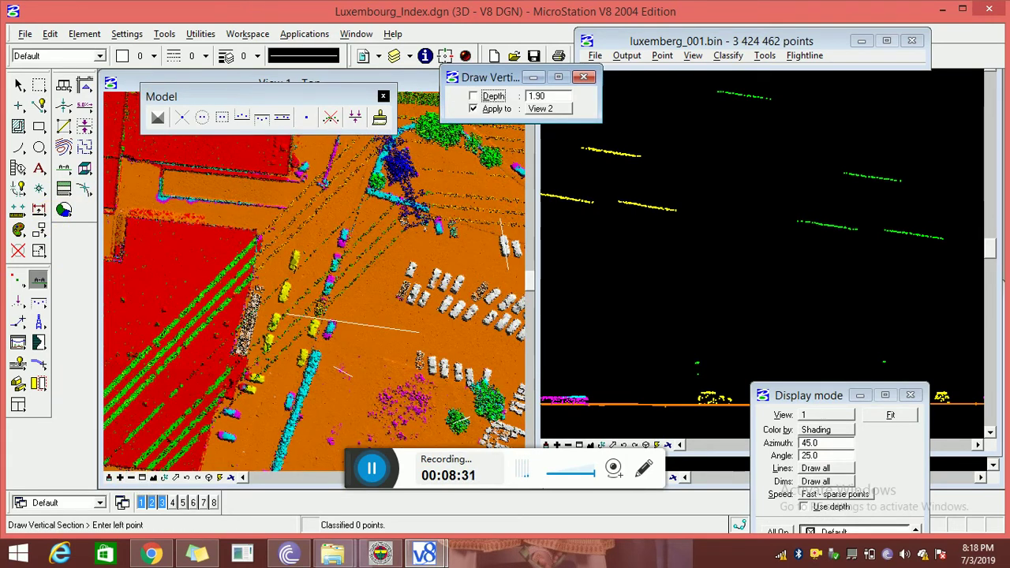
- Draw a vertical section across the wires and zoom out to see the whole pylon
click(236, 347)
click(165, 237)
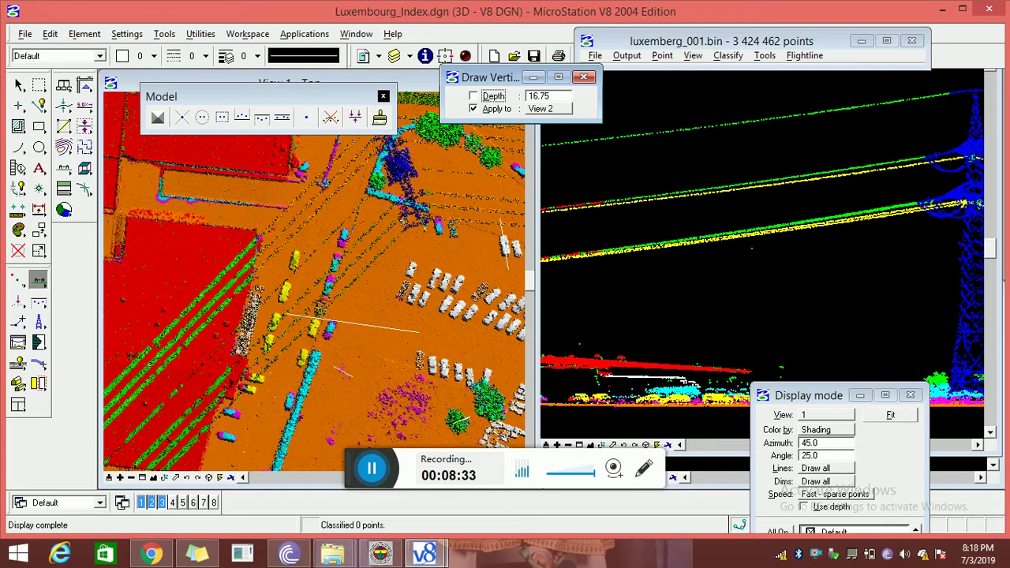
click(568, 444)
click(759, 272)
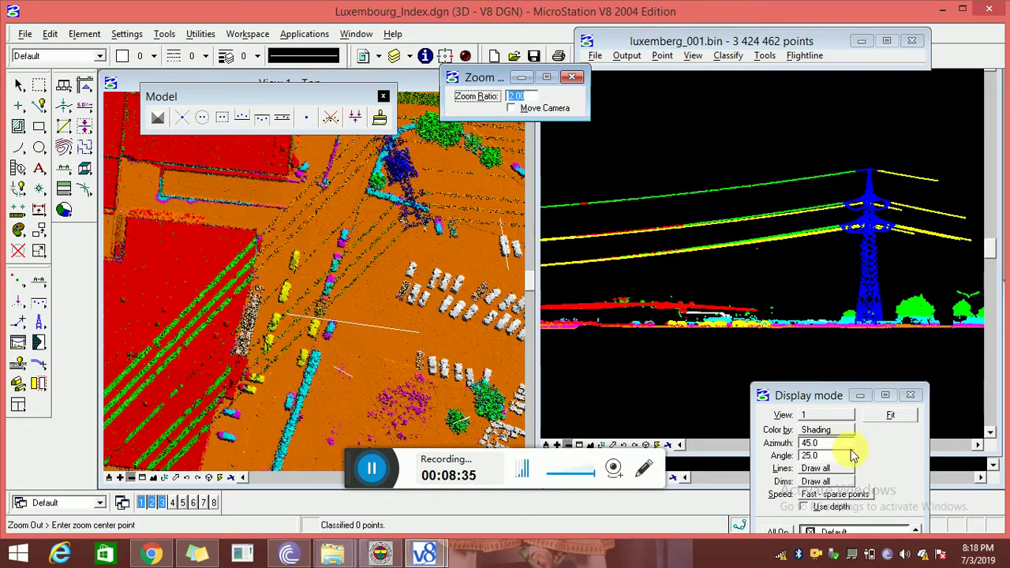
drag(815, 397, 817, 439)
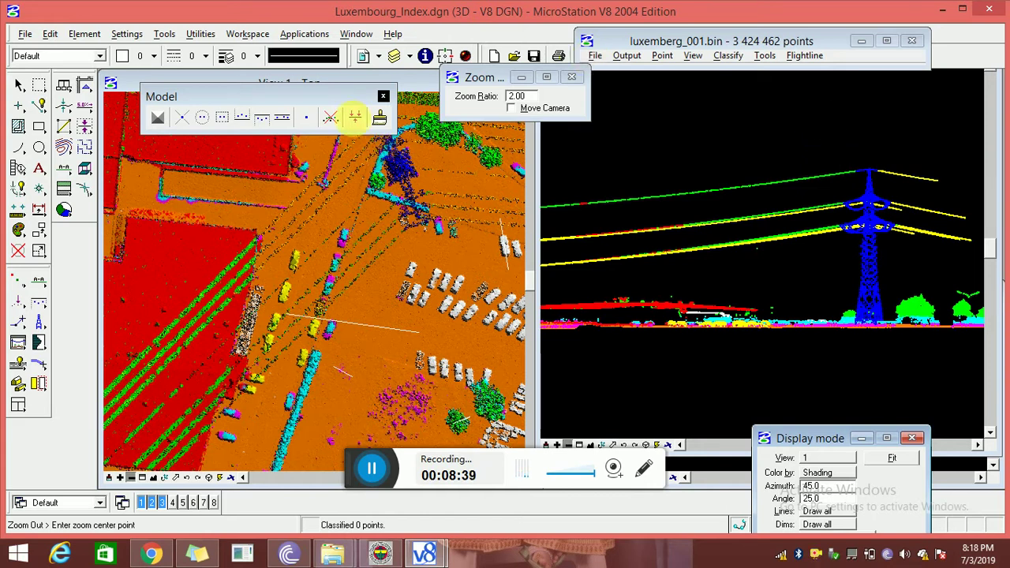
- Classify wire points above a line drawn below them as 13 - POWER LINE
click(241, 116)
click(541, 113)
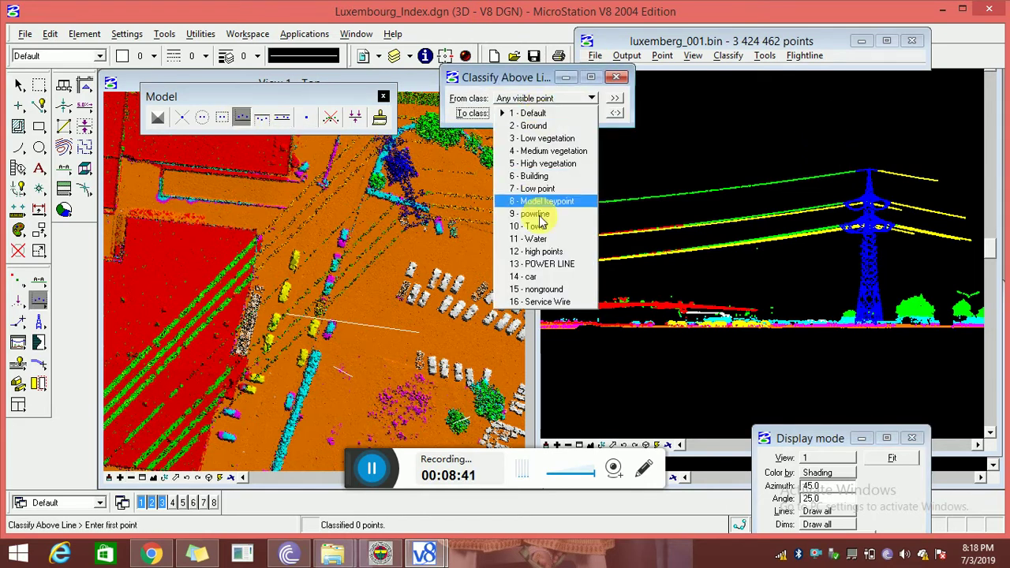
click(563, 265)
click(552, 278)
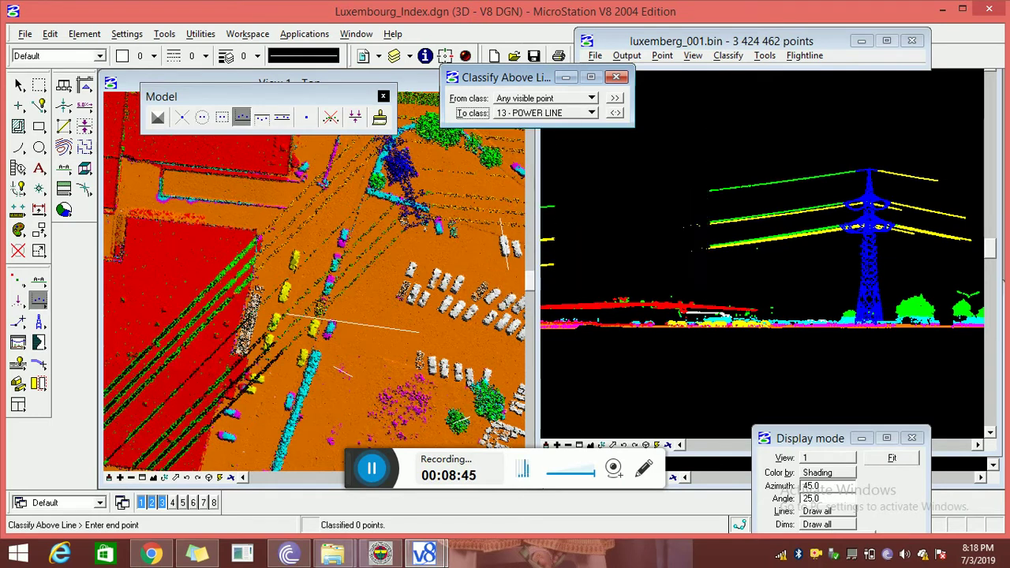
click(836, 260)
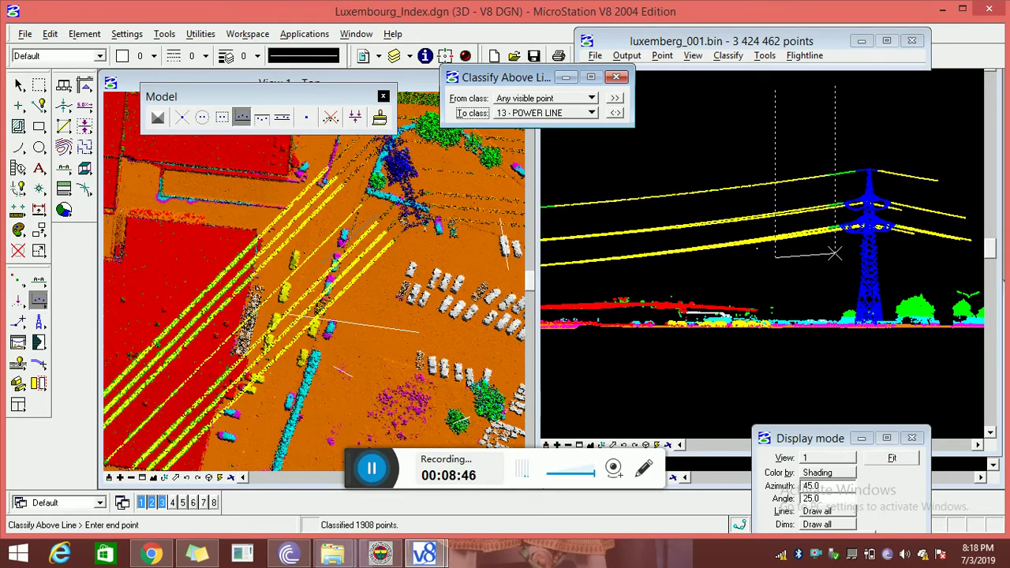
click(771, 269)
click(692, 270)
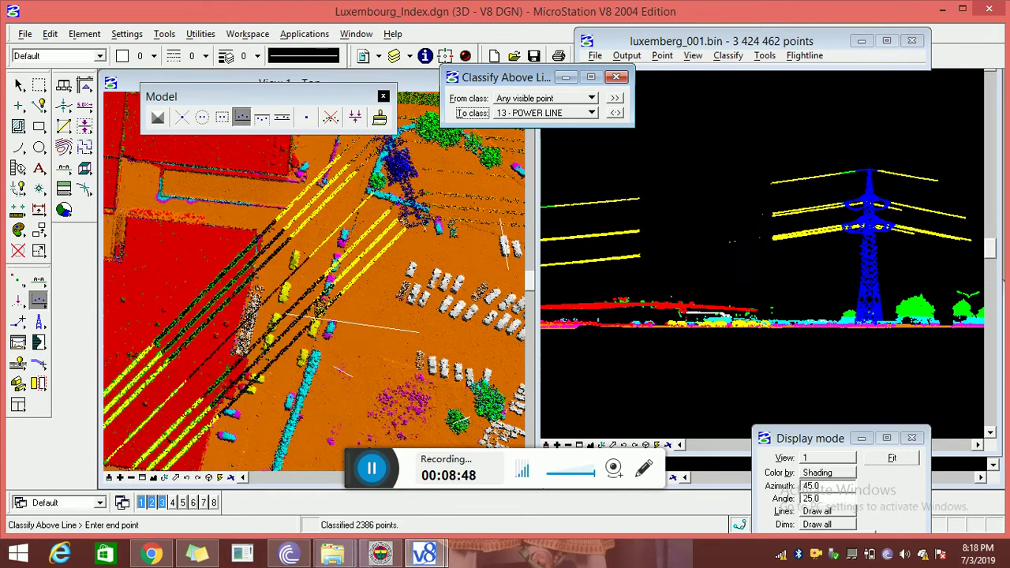
right_click(551, 274)
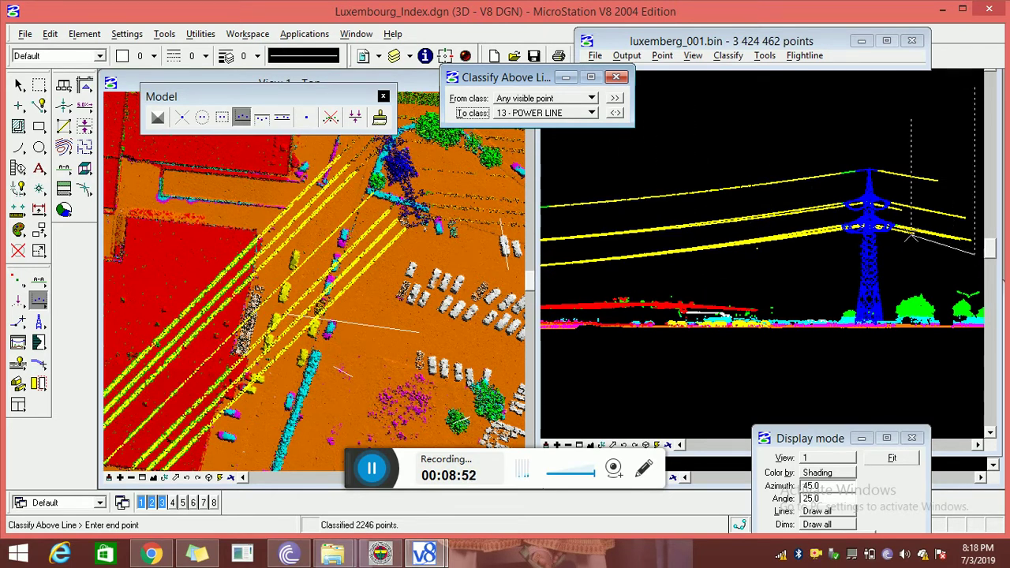
- Classify the remaining wire points near the pylon top with another above-line pass
right_click(744, 189)
click(744, 187)
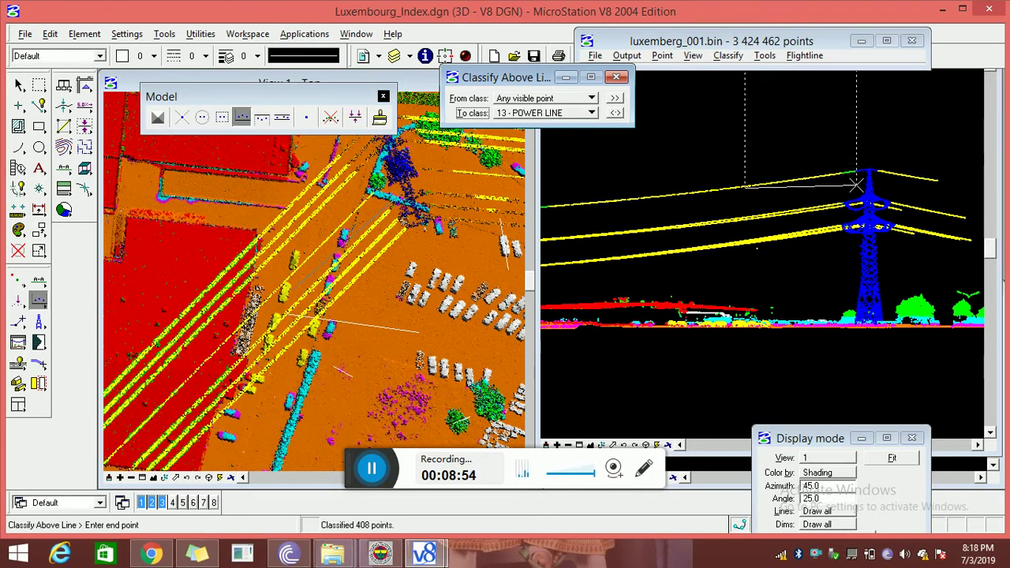
click(856, 186)
right_click(873, 205)
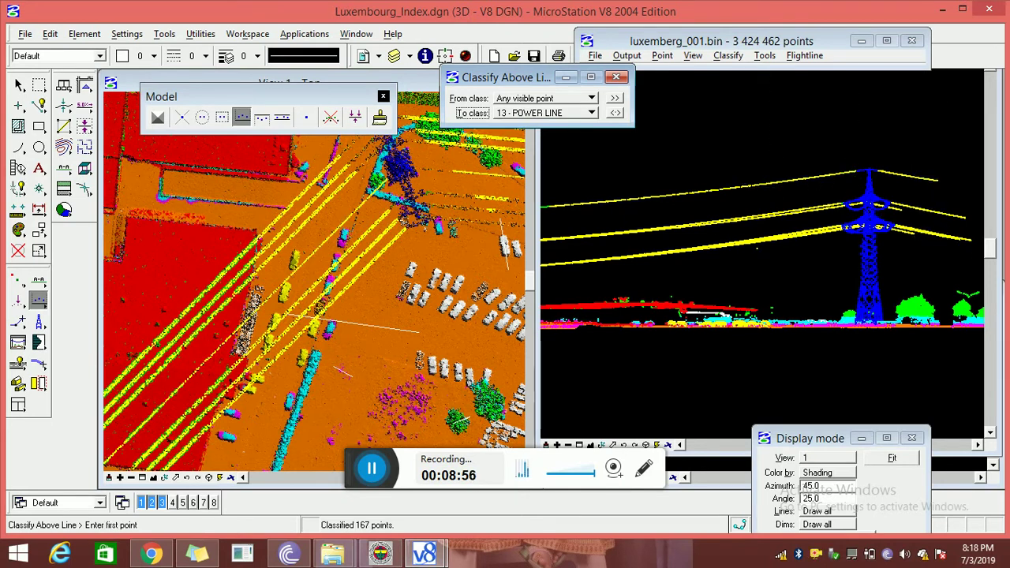
- Pan the top view along the corridor and draw a section across the next wire span
click(313, 275)
click(263, 335)
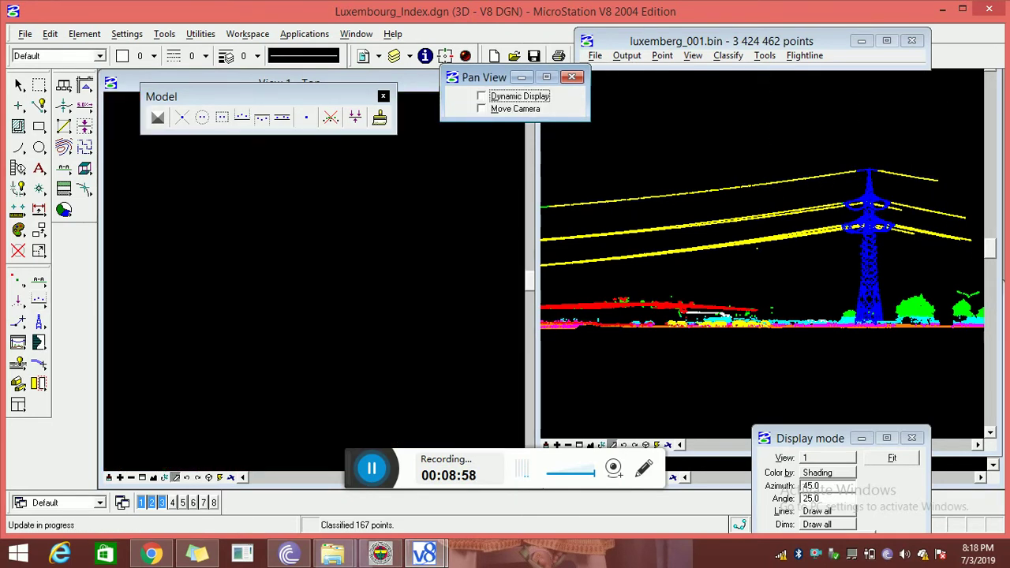
click(336, 228)
click(298, 294)
click(38, 280)
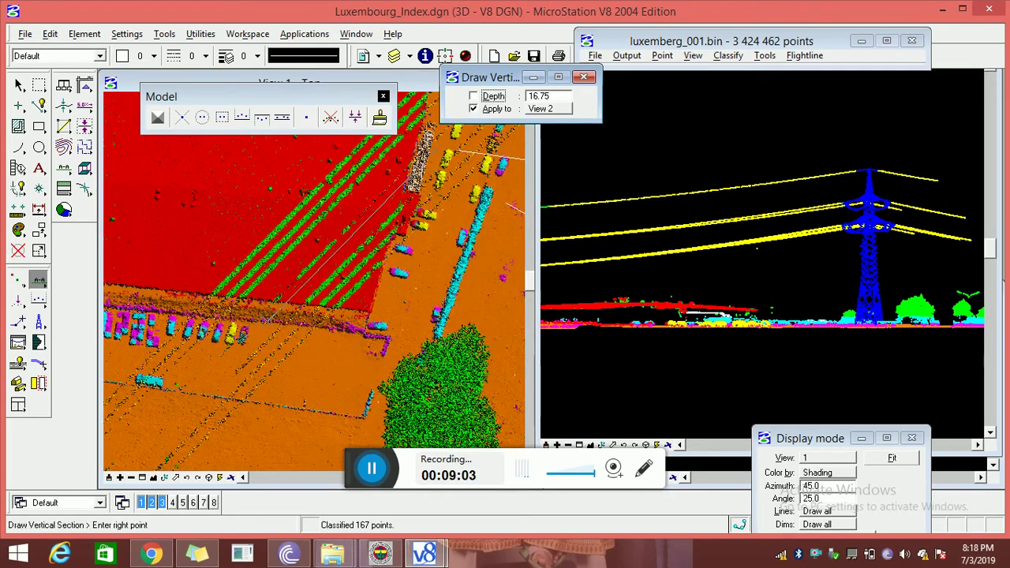
click(427, 158)
click(237, 197)
- Classify the next span's wires above a line as POWER LINE, then pan toward the buildings
click(38, 301)
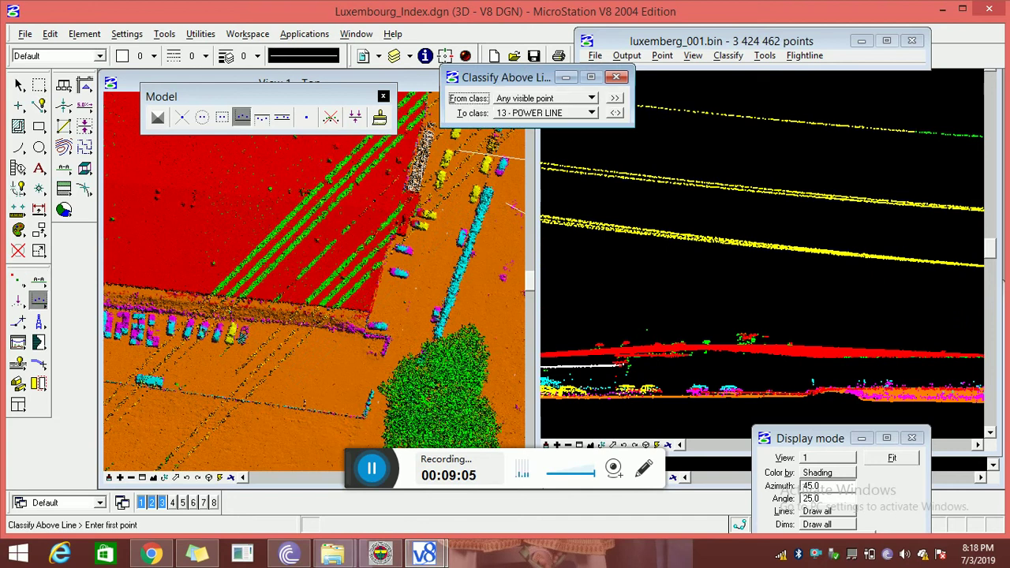
click(587, 248)
click(915, 280)
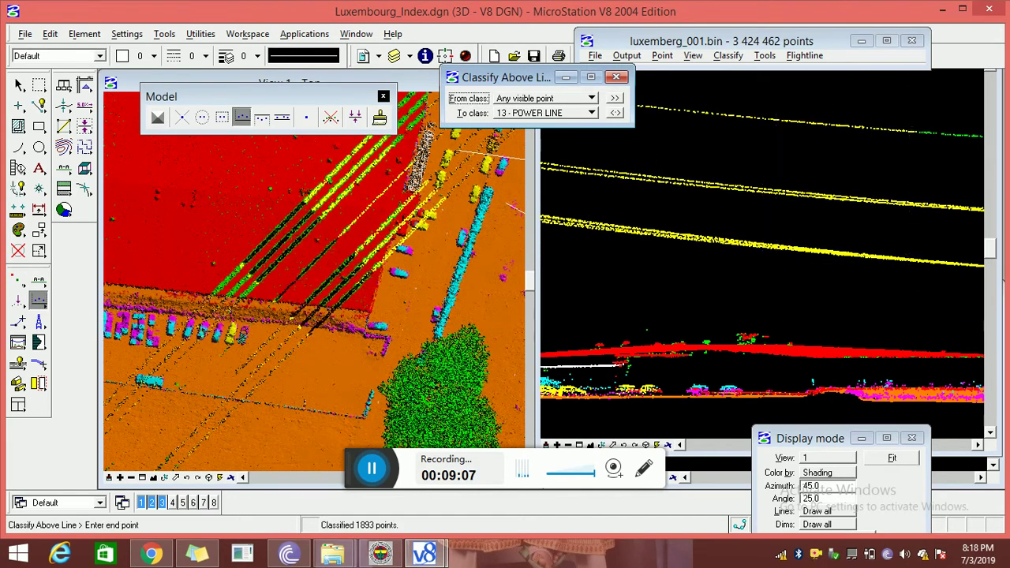
middle_drag(361, 332, 292, 368)
click(284, 292)
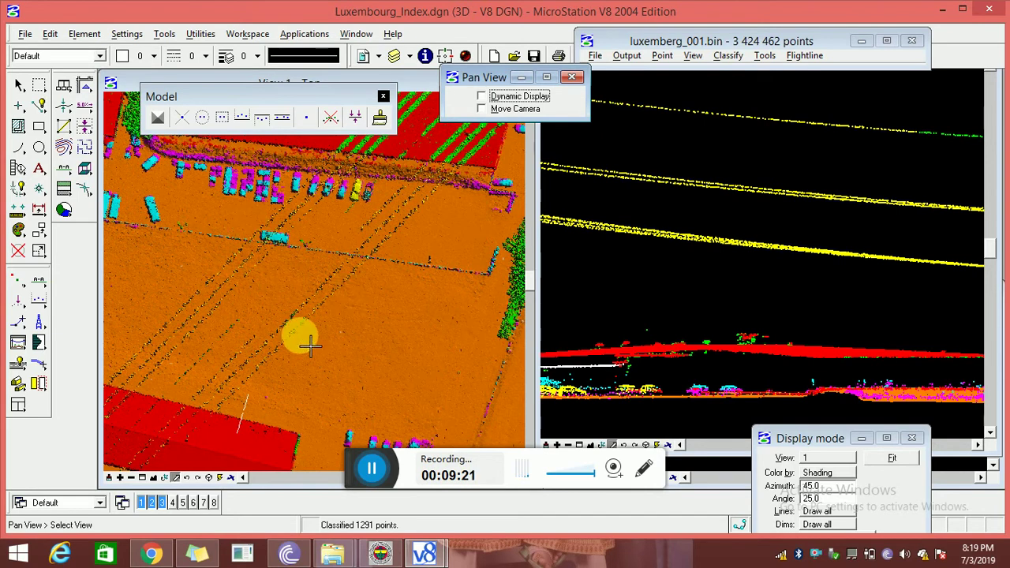
- Pan the top view to the large red-roofed building and zoom in 2x on its roof
click(268, 360)
click(268, 361)
click(255, 338)
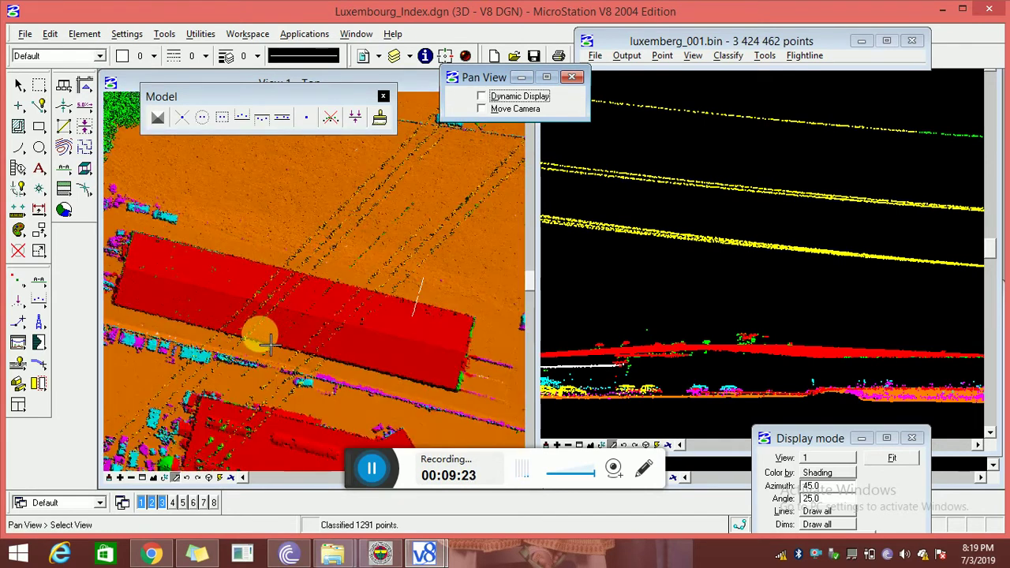
click(324, 298)
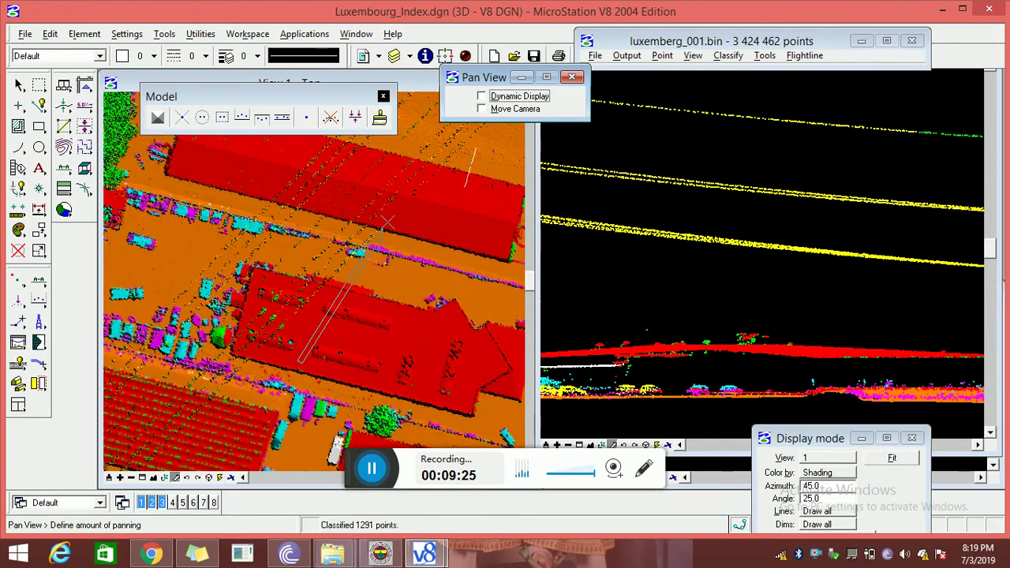
click(171, 448)
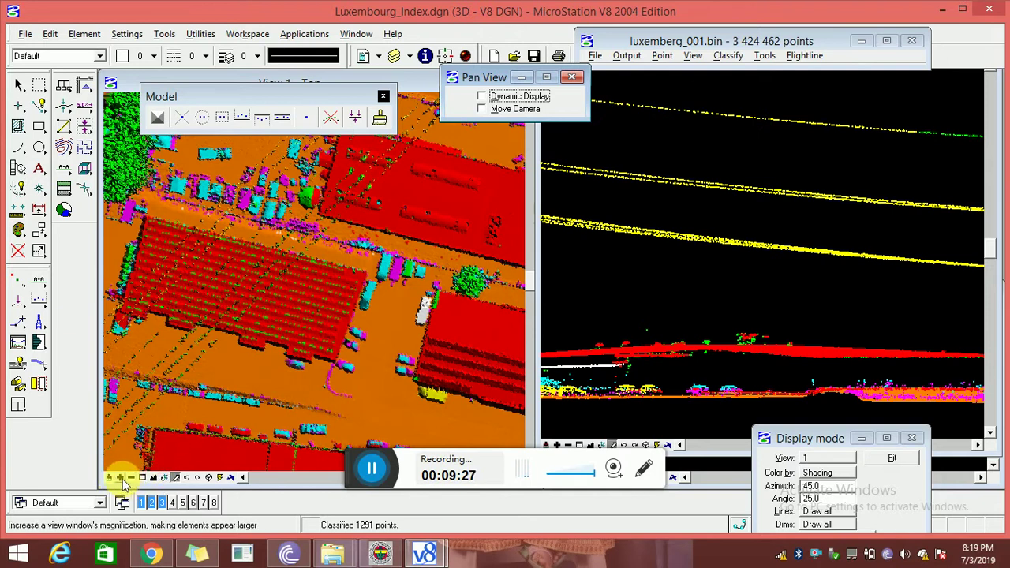
click(120, 477)
click(304, 295)
- Draw a vertical section across the roof with a 4.19 depth
click(39, 280)
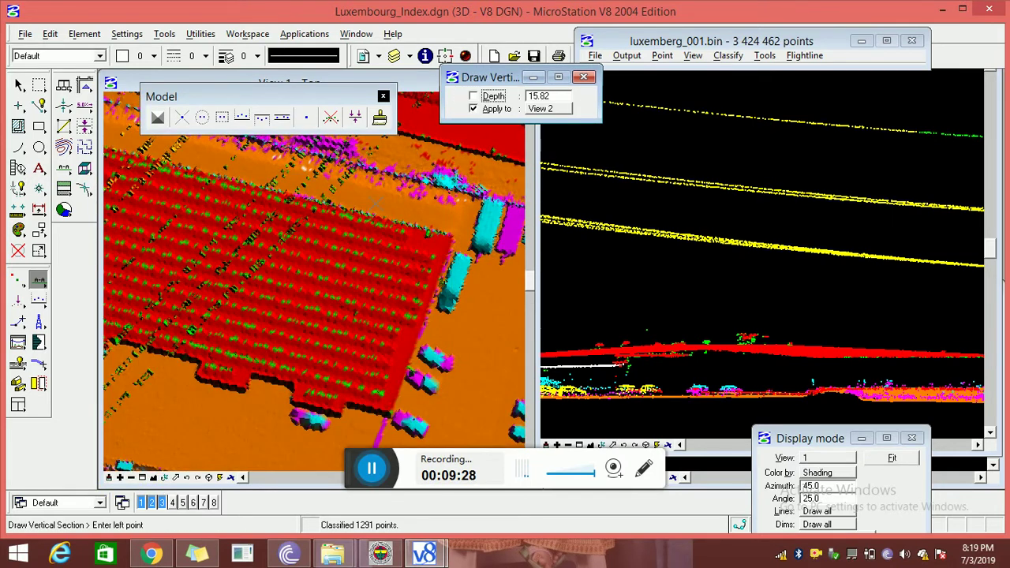
click(292, 412)
click(304, 406)
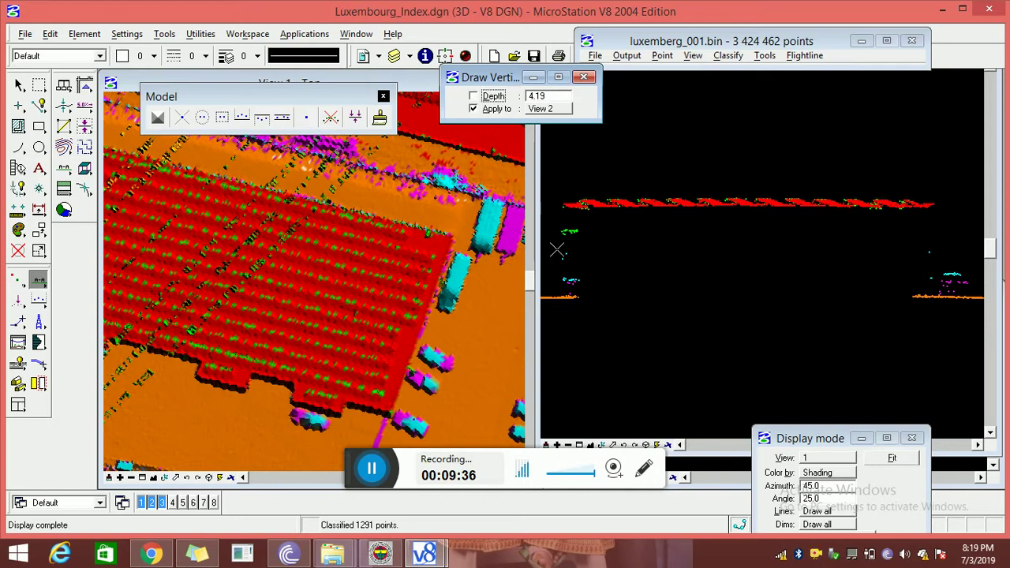
click(18, 277)
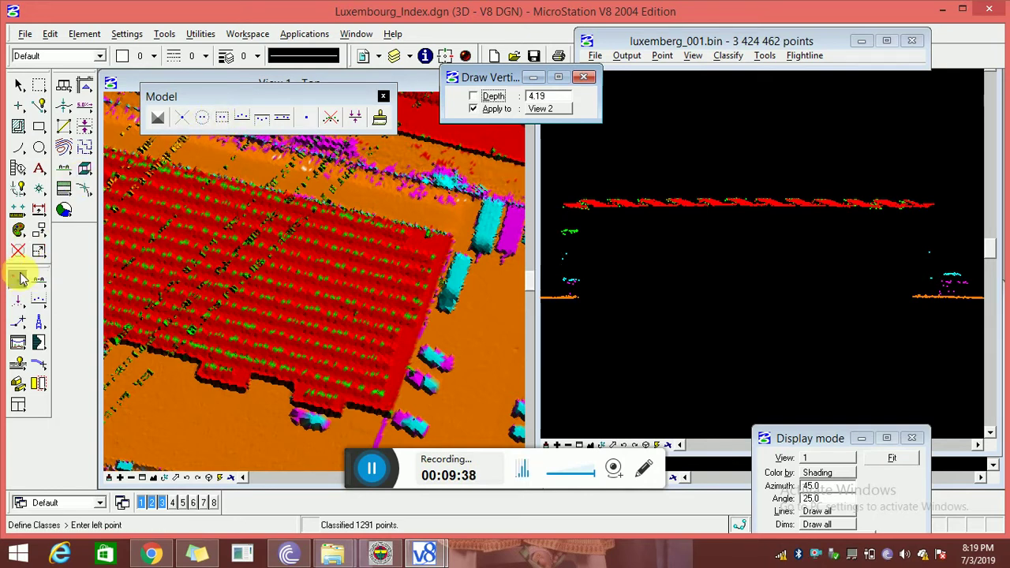
click(327, 237)
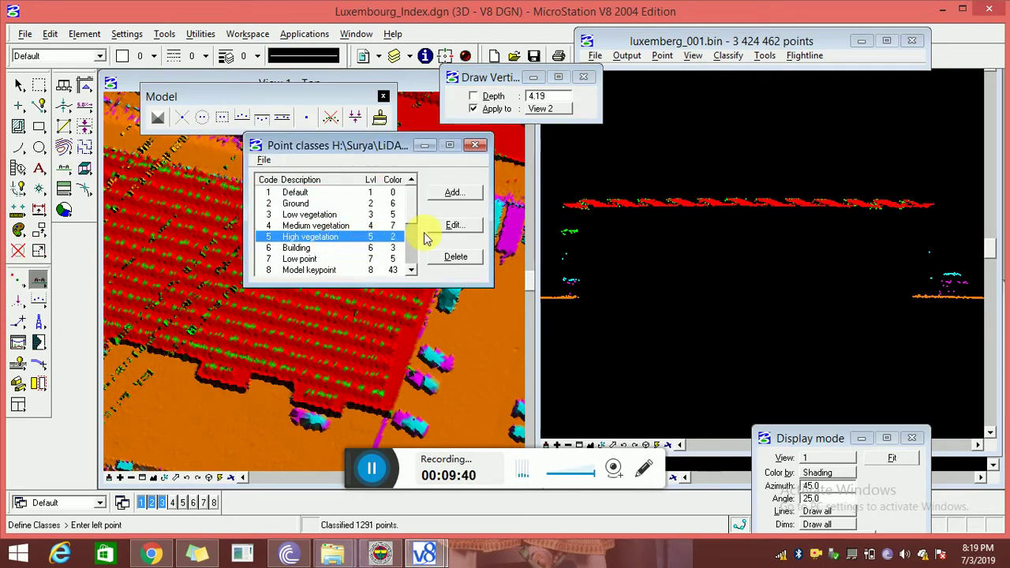
click(454, 225)
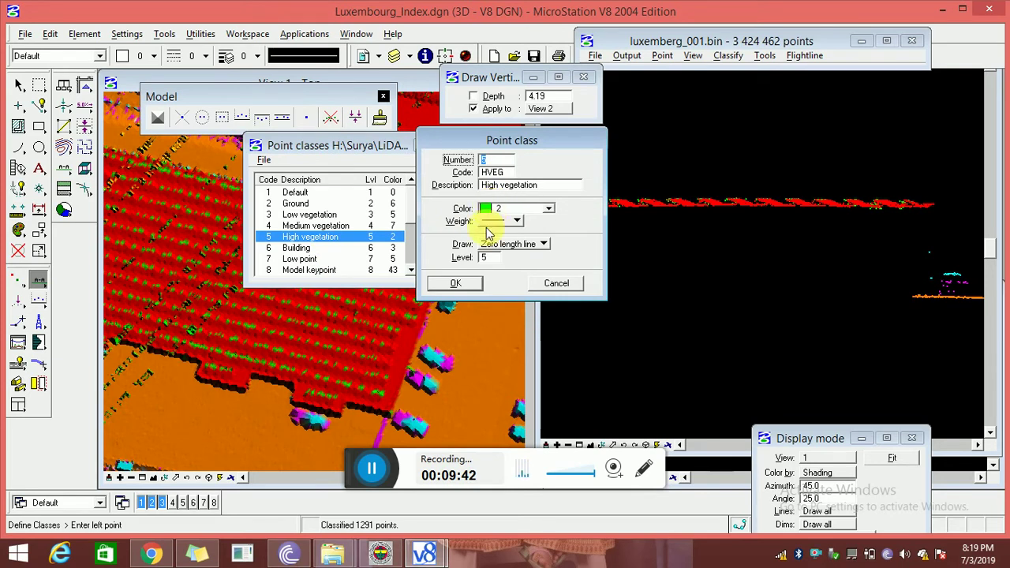
click(456, 282)
click(471, 146)
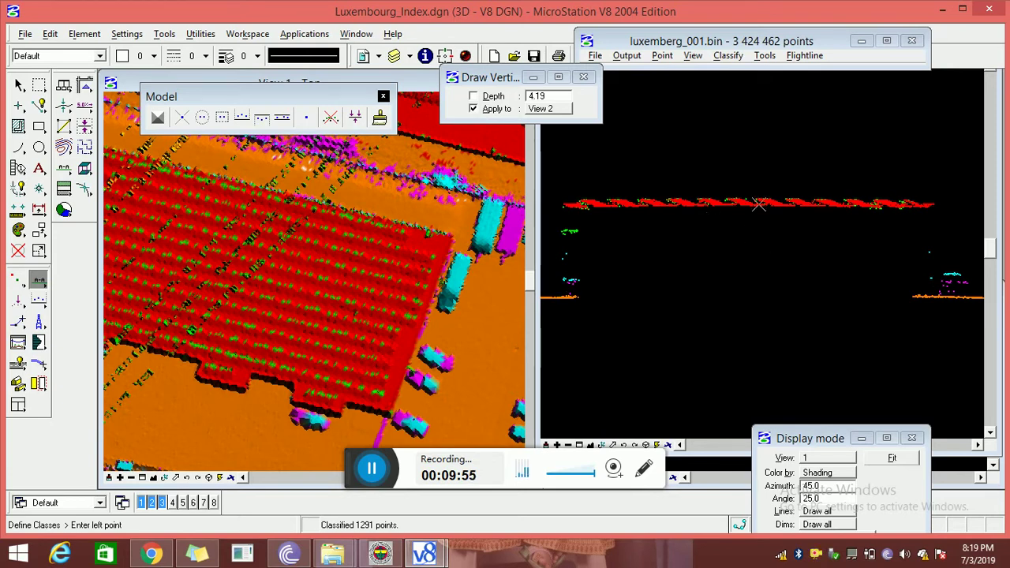
- Classify the profile's roof points above lines drawn under them as 6 - Building
click(242, 118)
click(527, 115)
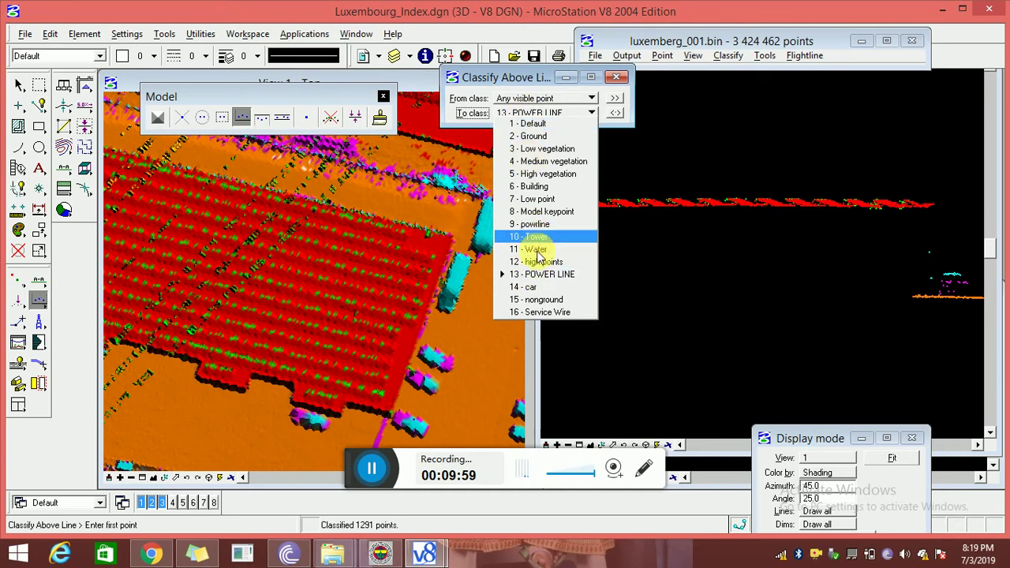
click(533, 186)
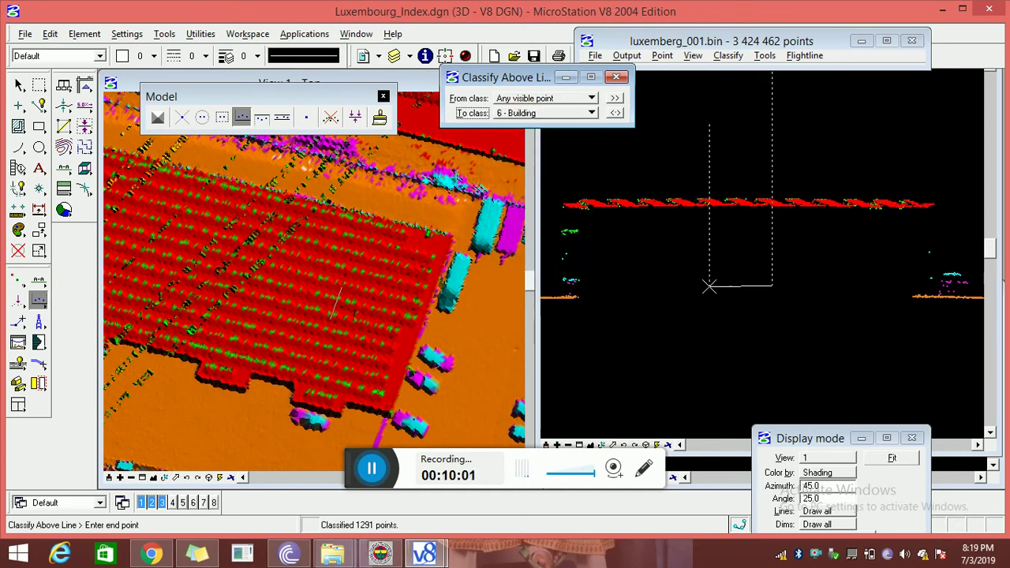
click(563, 284)
click(837, 272)
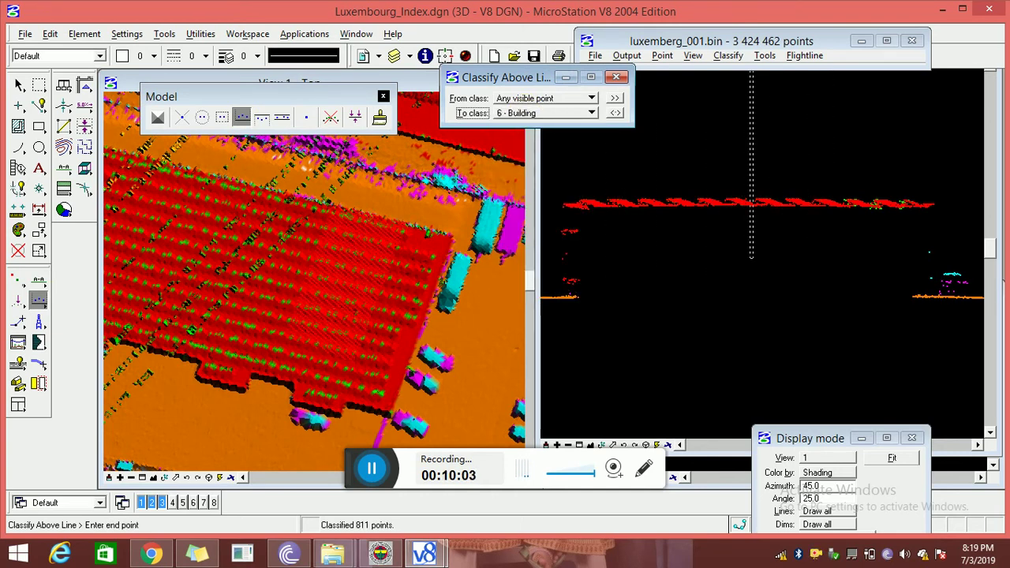
click(825, 276)
click(935, 284)
click(933, 280)
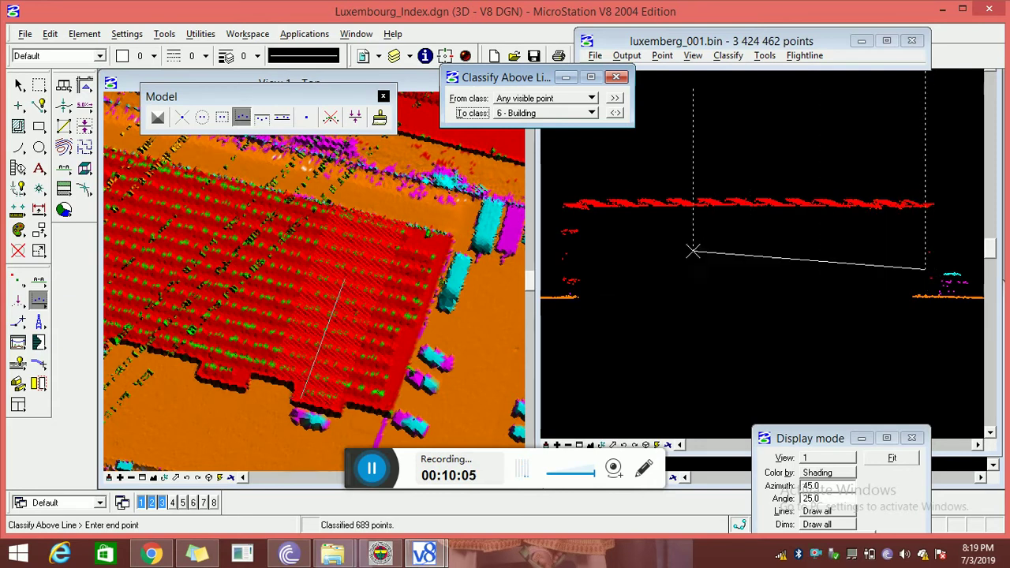
click(692, 250)
click(695, 250)
click(568, 259)
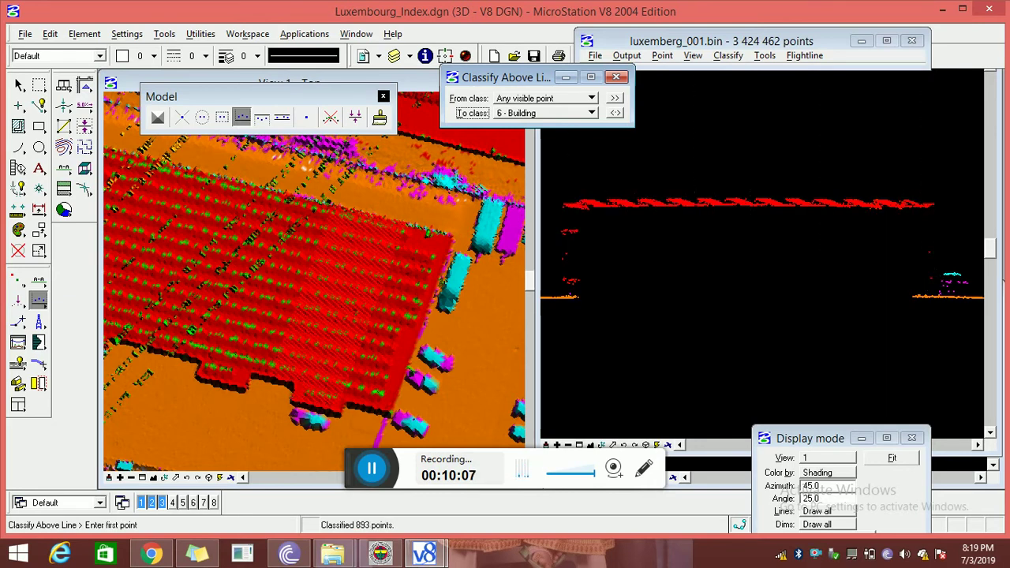
- Shift the top view up and draw a new vertical section through the building
middle_drag(351, 371, 372, 316)
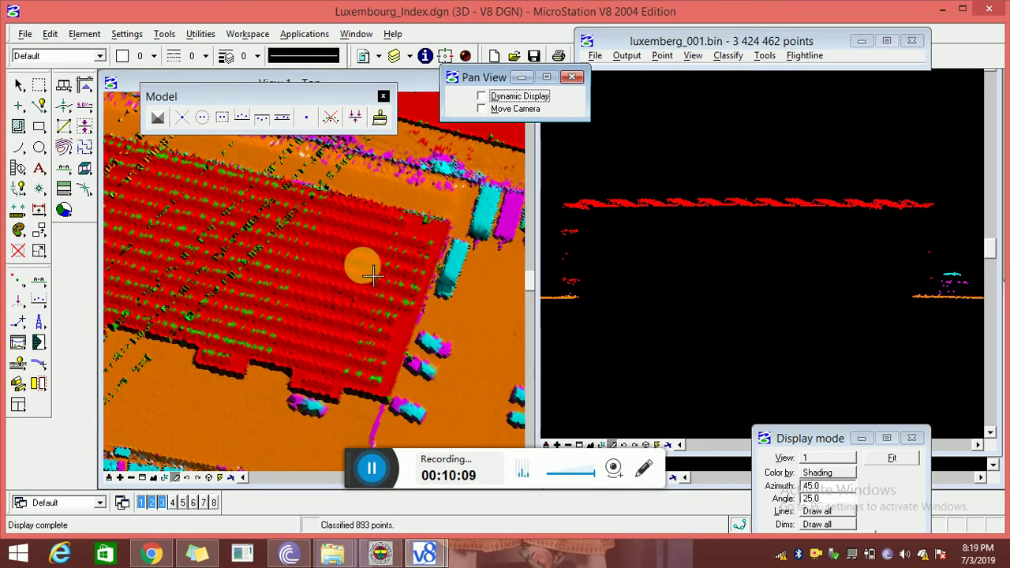
click(39, 280)
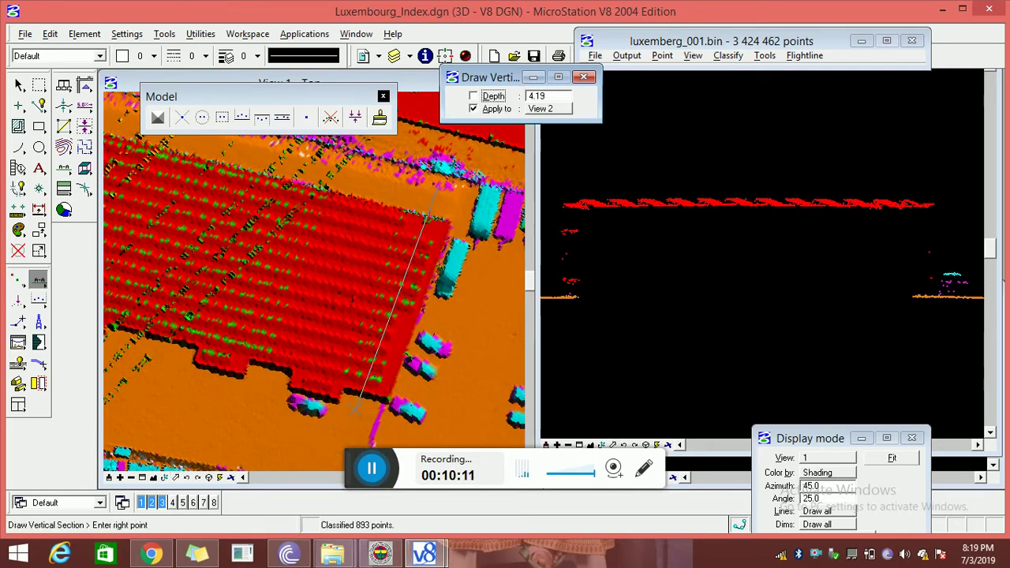
click(385, 387)
click(340, 403)
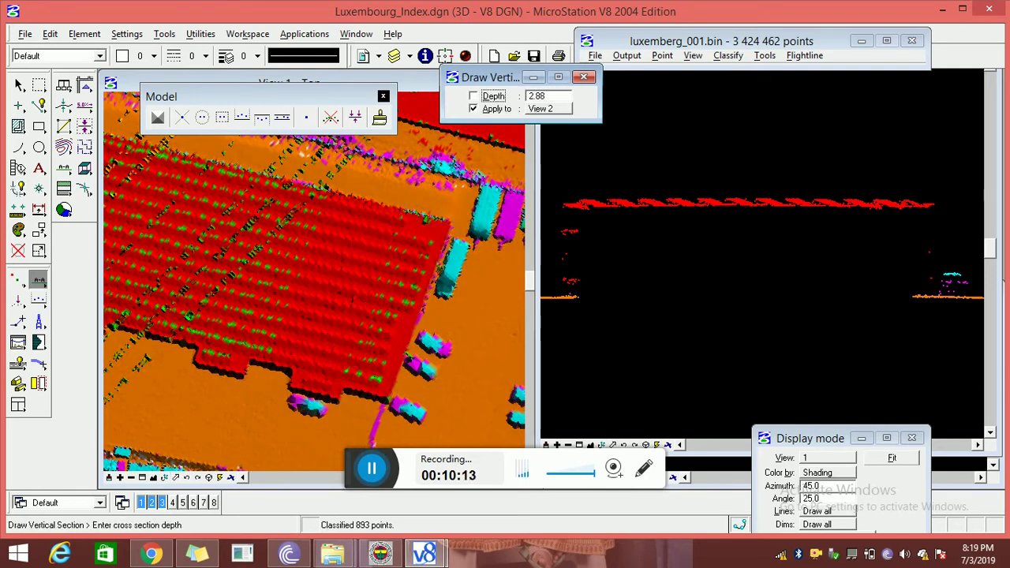
- Classify the new section's roof points above a line as Building
click(39, 300)
click(584, 295)
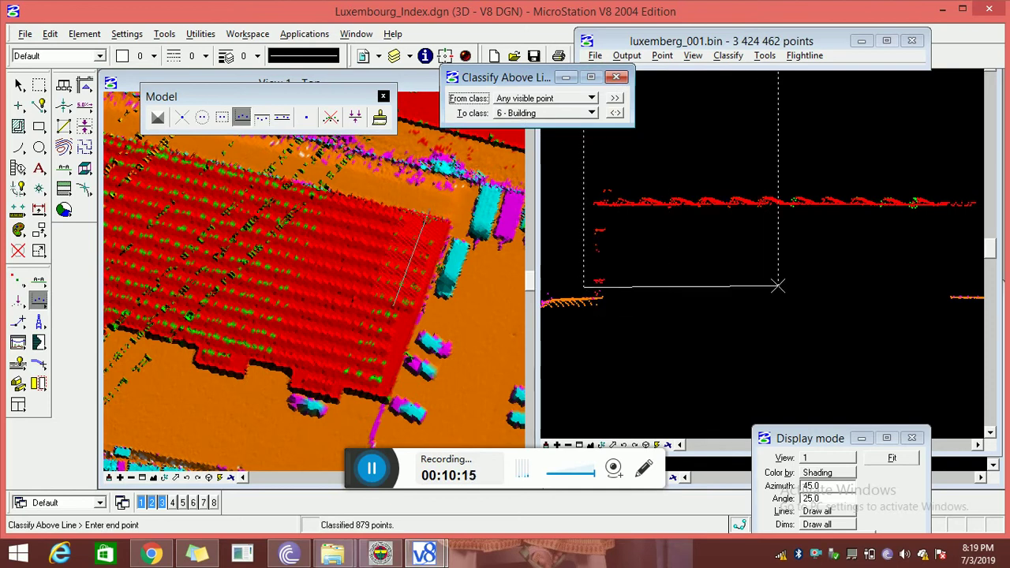
middle_drag(781, 284, 686, 273)
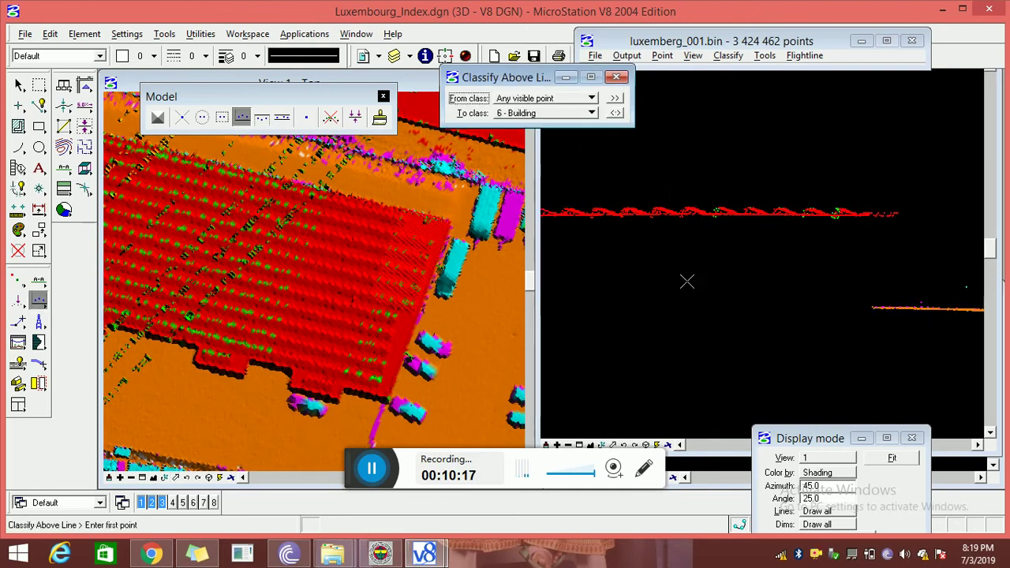
click(686, 282)
click(773, 250)
middle_click(384, 293)
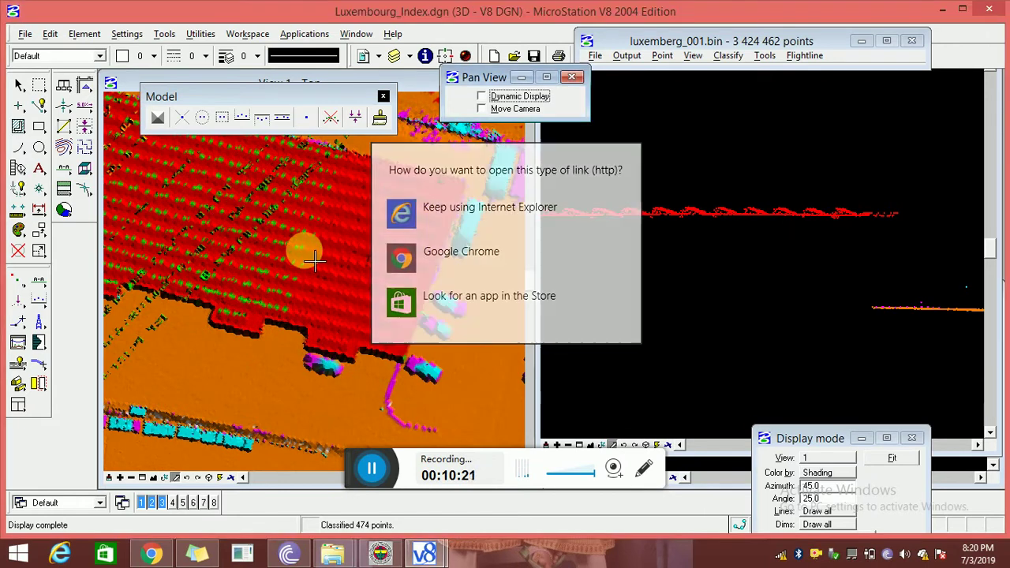
- Pan along the building and draw a vertical section with 6.94 depth
middle_drag(261, 235, 402, 244)
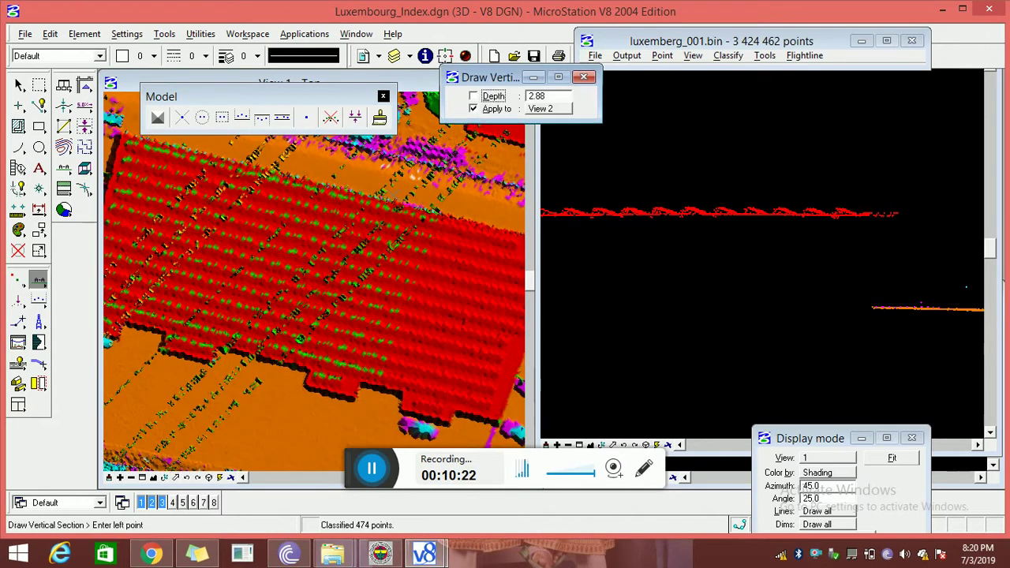
click(348, 340)
click(359, 335)
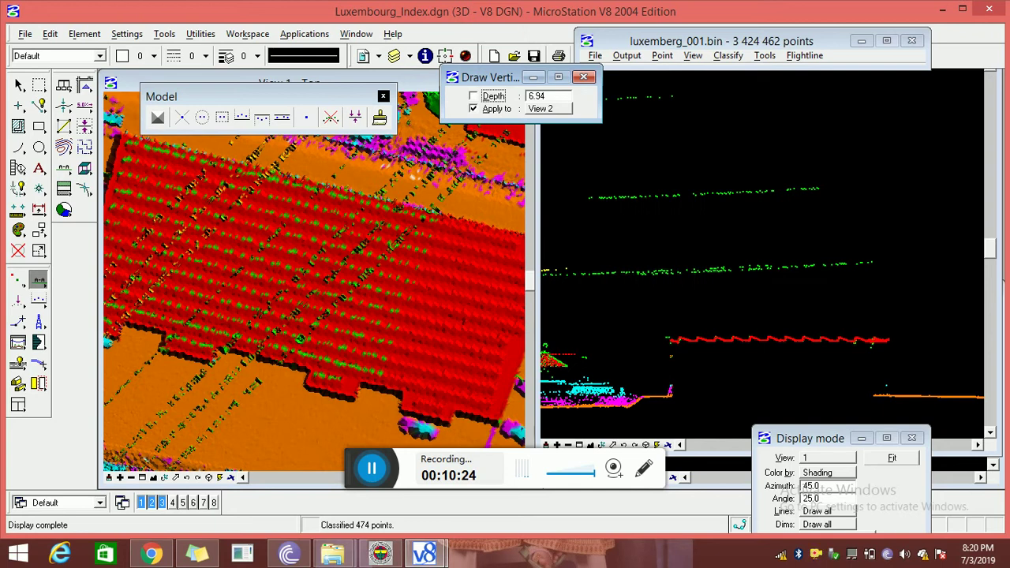
middle_drag(784, 426, 778, 234)
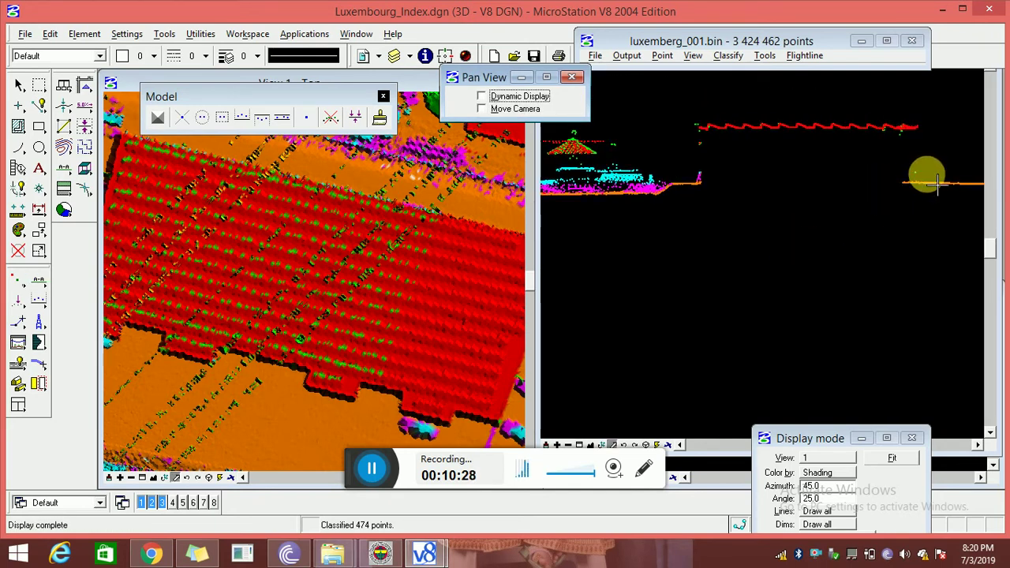
- Classify this section's roof points above a line as 6 - Building, then pan toward the cars
click(241, 117)
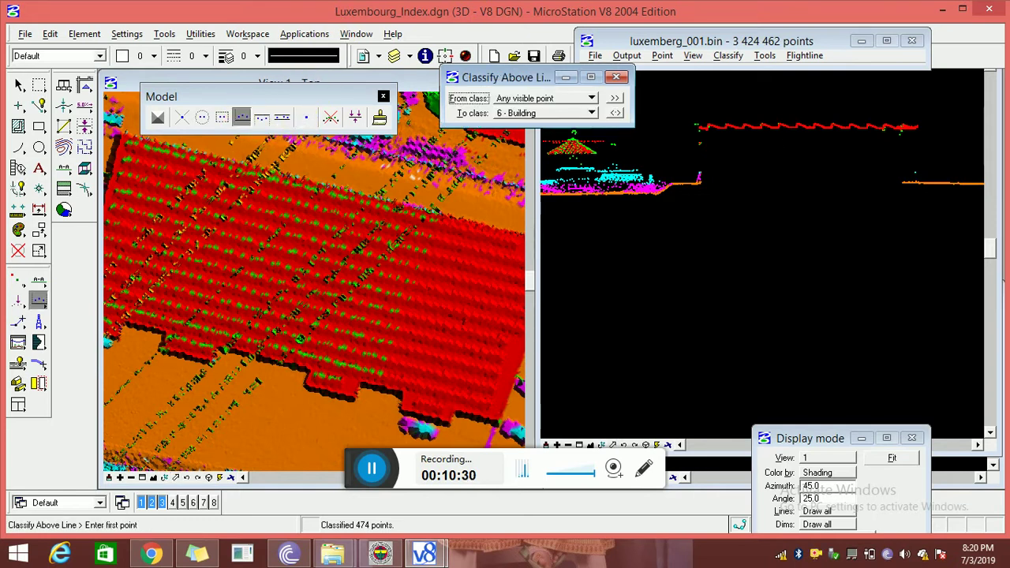
click(924, 172)
click(868, 155)
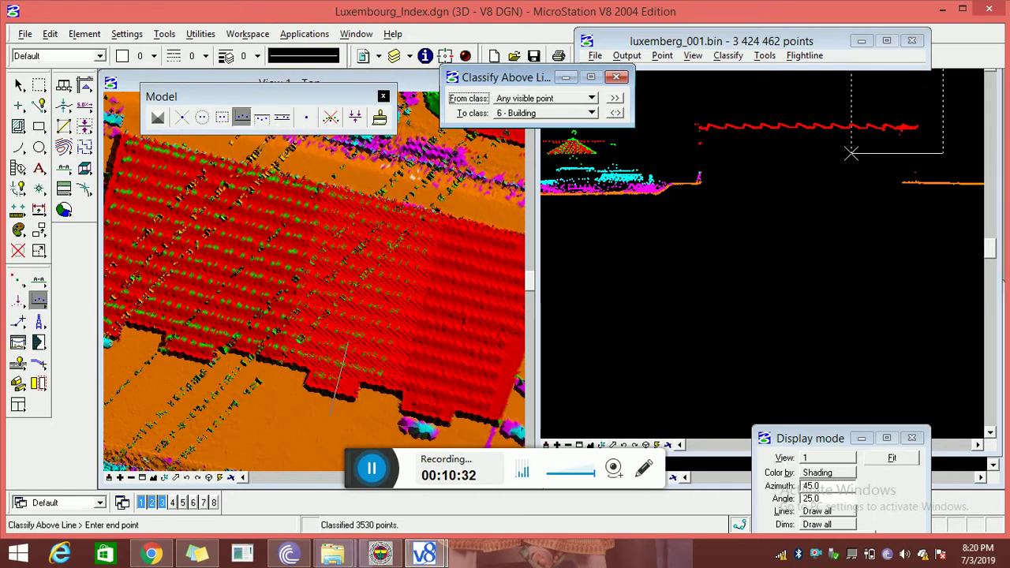
click(175, 477)
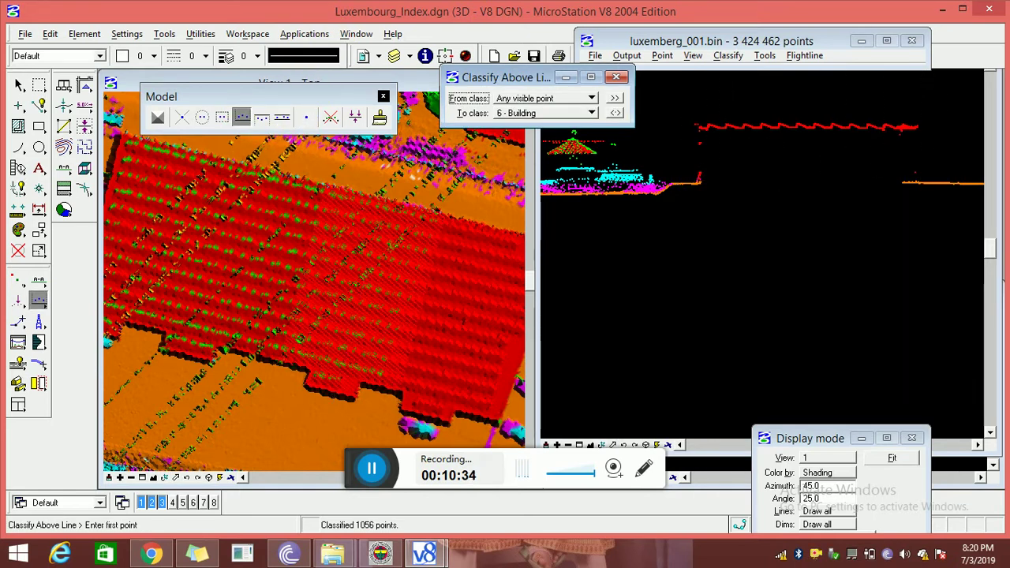
click(302, 308)
click(313, 377)
- Pan to the car row and draw a section along it with 0.90 depth
click(334, 266)
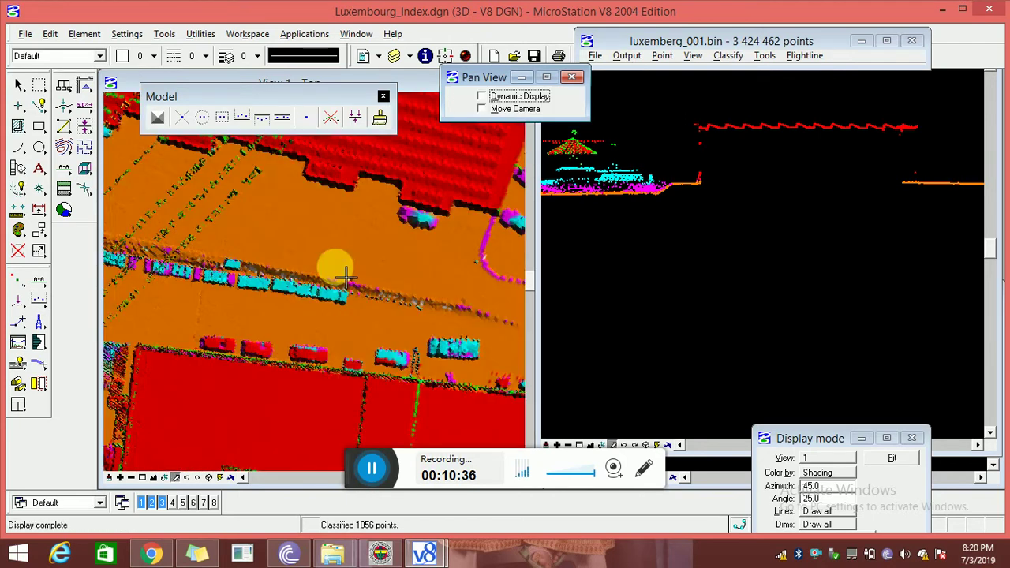
click(388, 339)
click(178, 310)
click(39, 281)
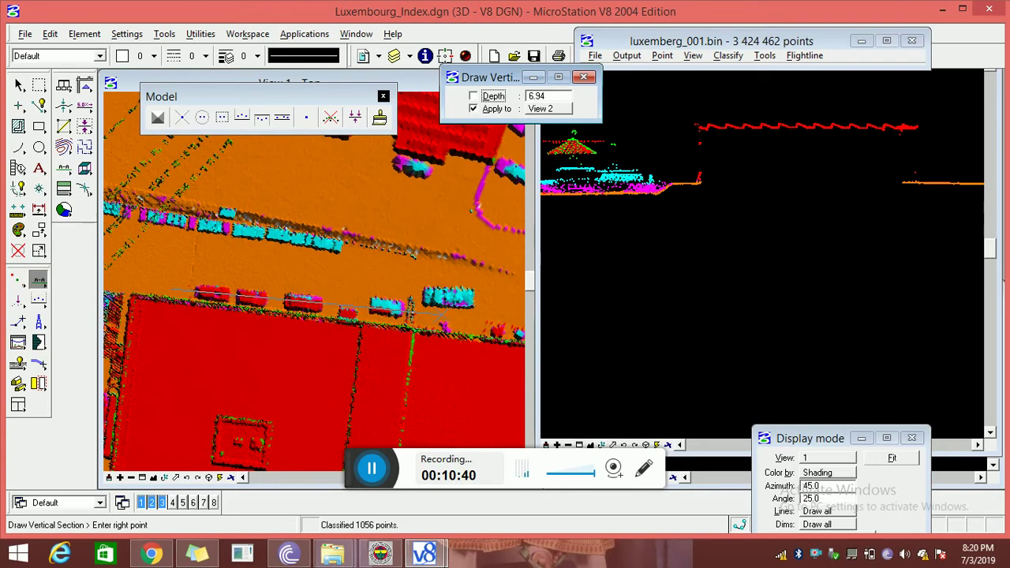
click(473, 309)
click(466, 316)
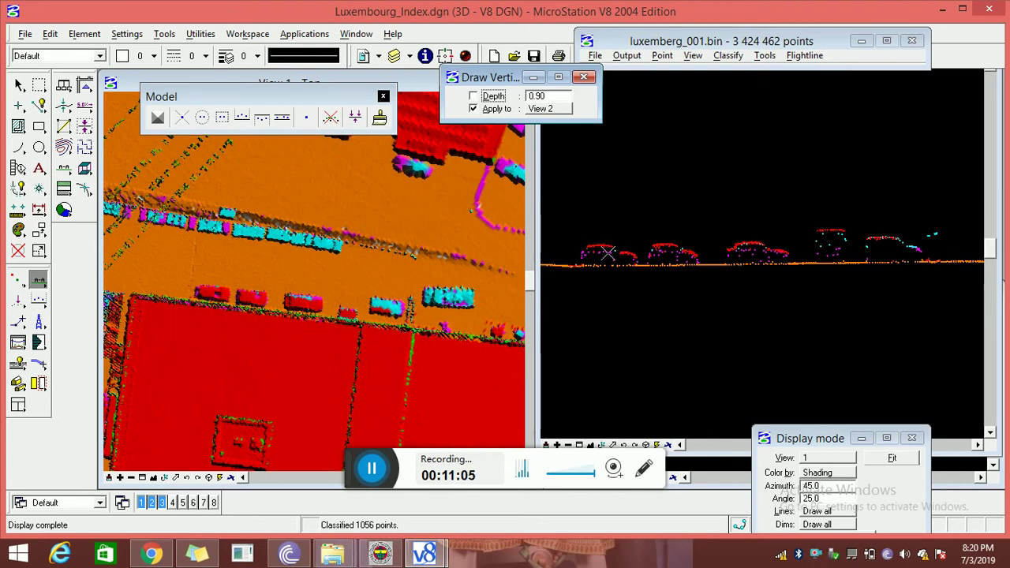
- Move class 3-4 and 6 points below a line above the cars into 14 - car
click(263, 119)
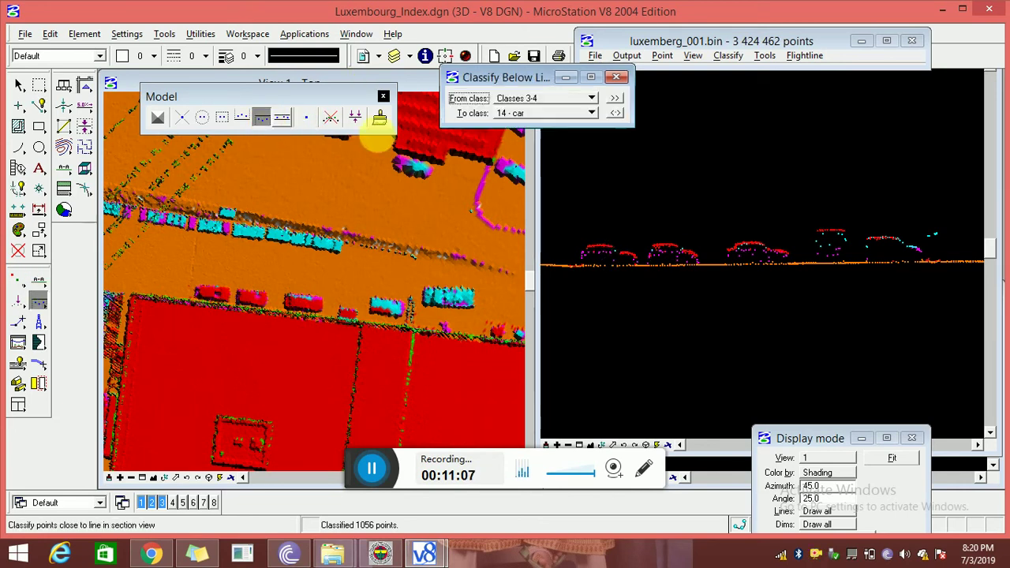
click(614, 98)
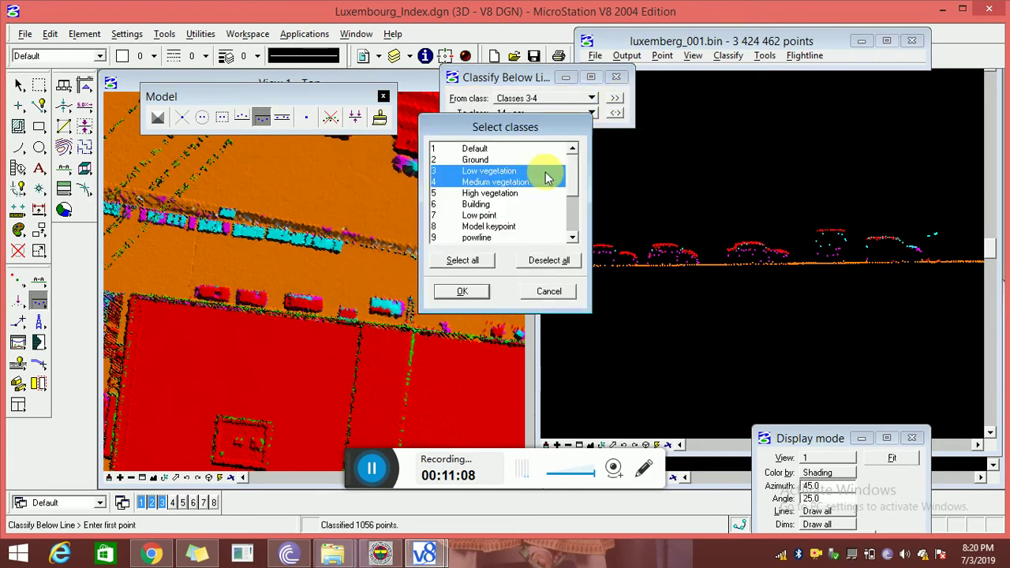
click(485, 204)
click(472, 291)
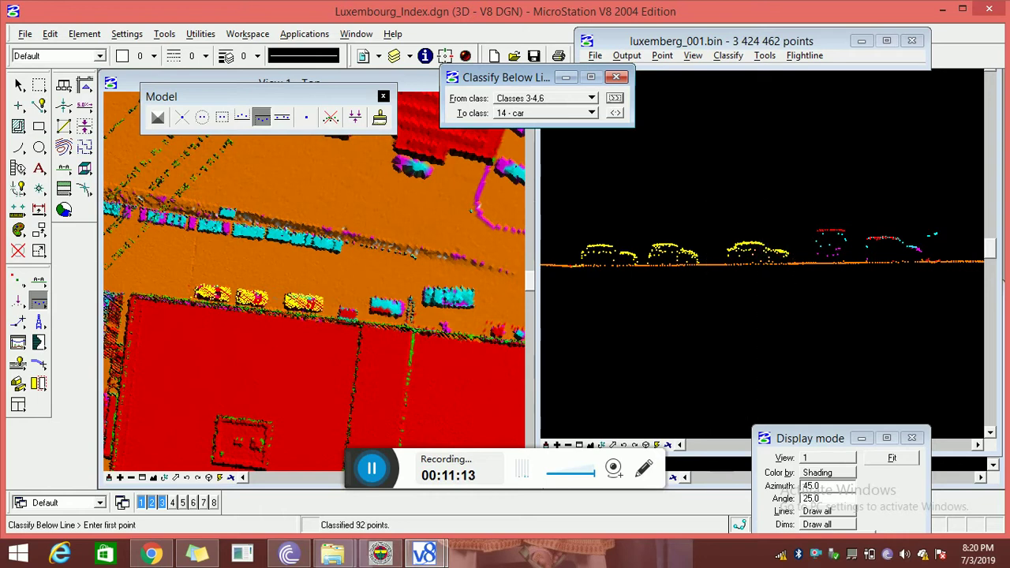
click(857, 210)
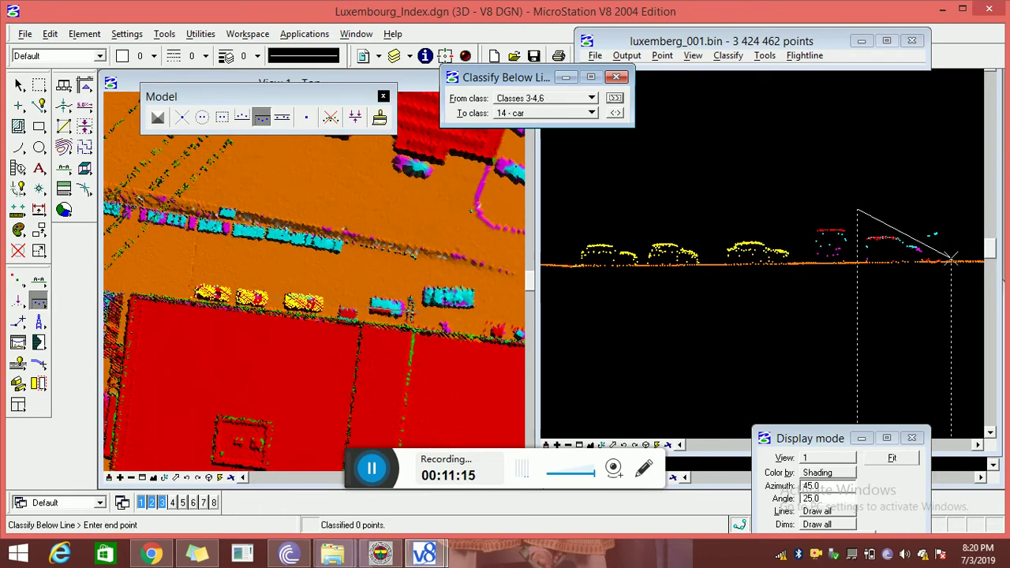
click(953, 259)
click(386, 361)
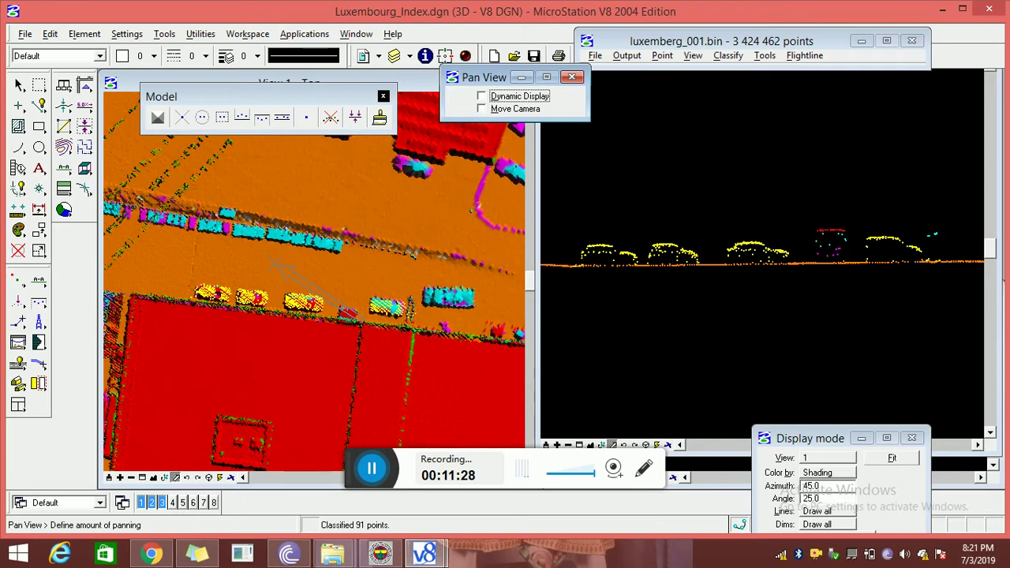
- Pan and zoom View 1 across the area to find the trees beside the red buildings
click(169, 451)
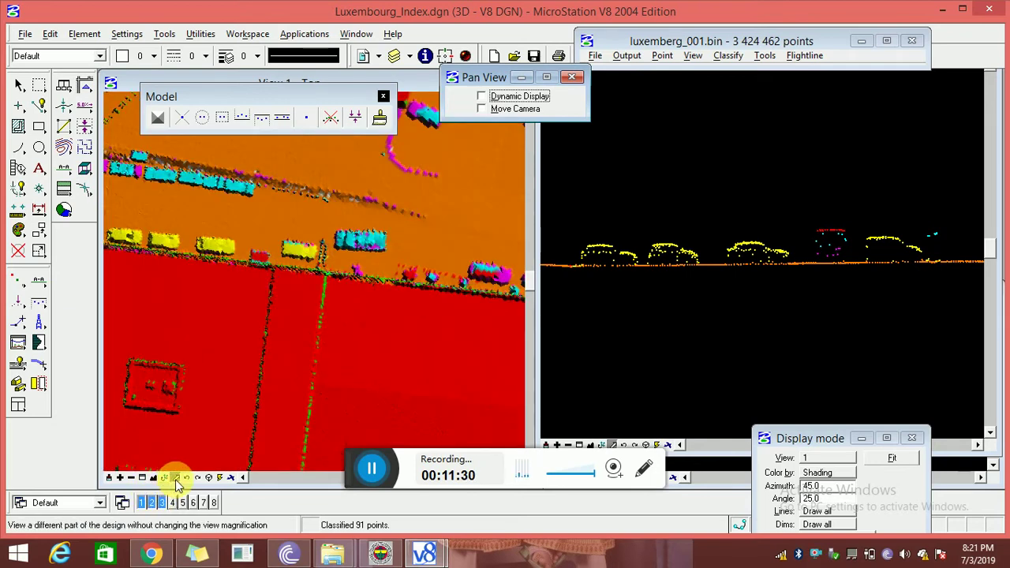
click(264, 379)
click(436, 232)
click(378, 339)
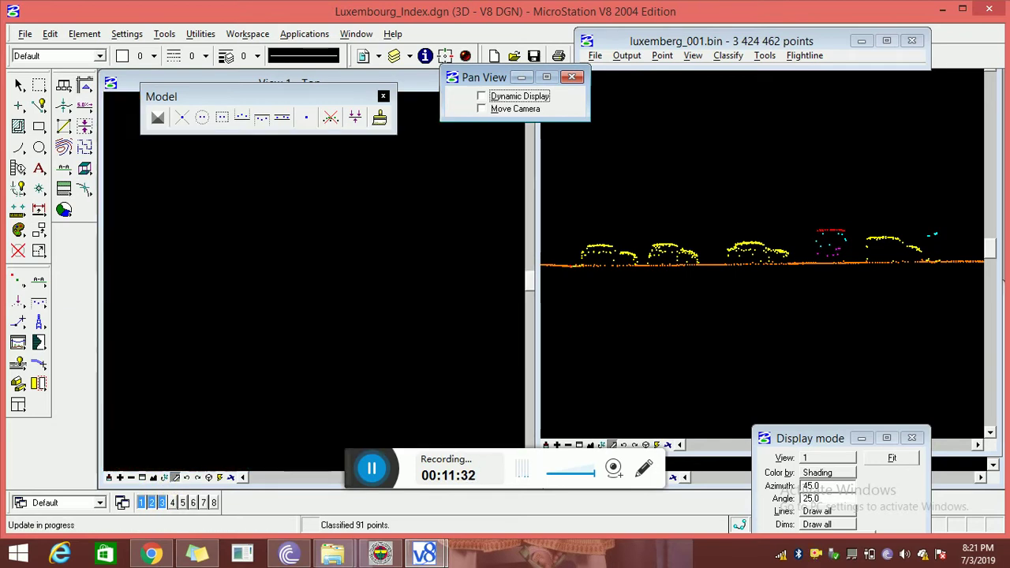
click(185, 477)
click(175, 478)
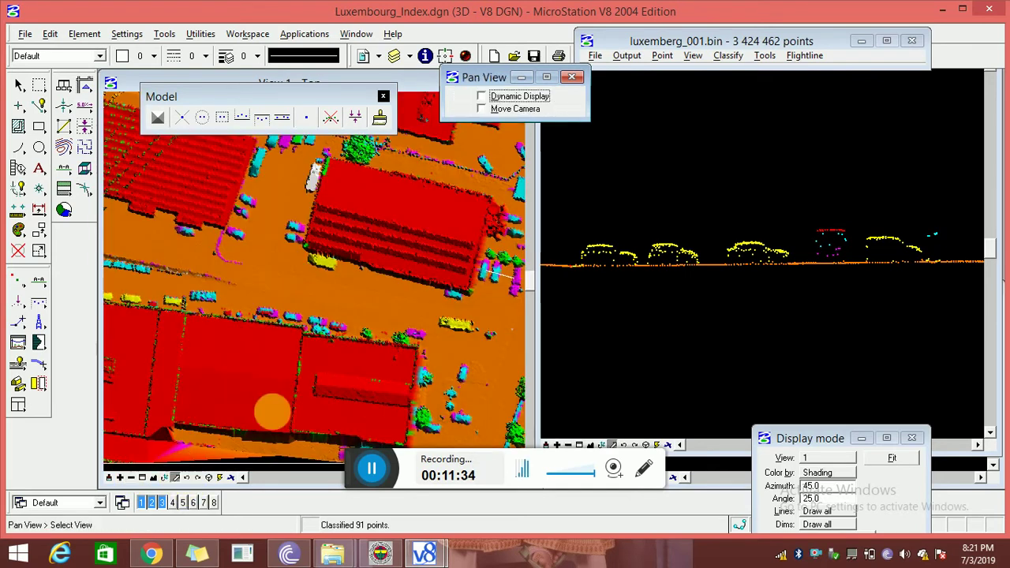
click(368, 318)
click(182, 238)
click(399, 329)
click(213, 378)
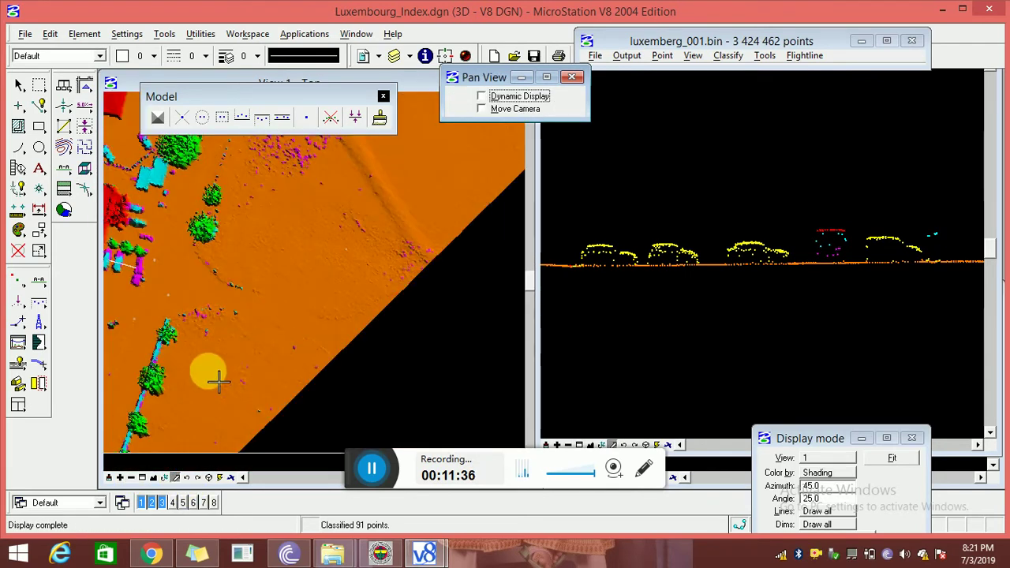
click(294, 290)
click(298, 234)
click(296, 220)
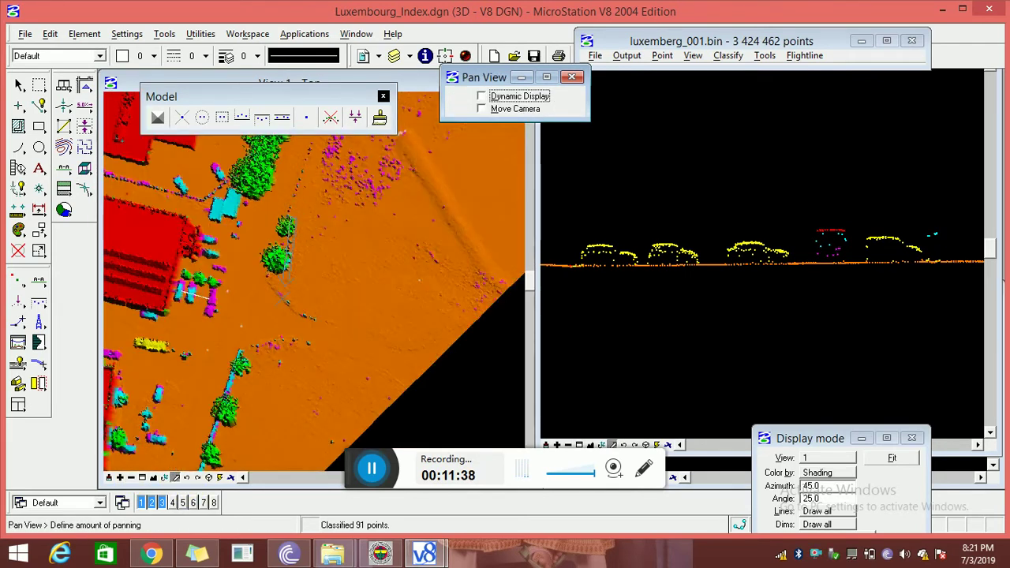
- Center View 1 on the trees and draw a 5.63-depth vertical section across them
click(117, 288)
click(228, 203)
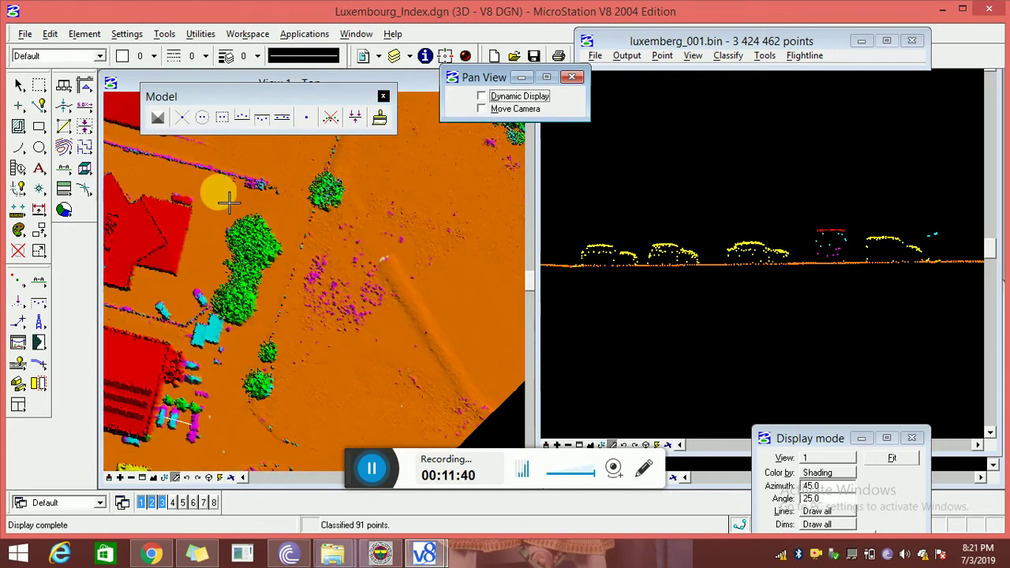
click(38, 280)
click(252, 266)
click(221, 302)
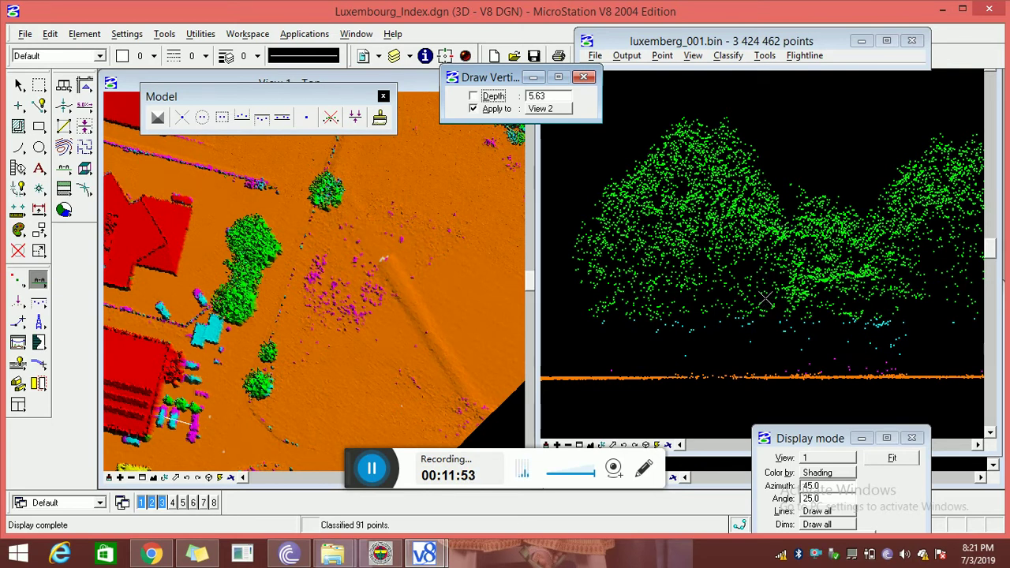
- Switch the point window to Small dialog and identify a point in the tree profile
click(692, 56)
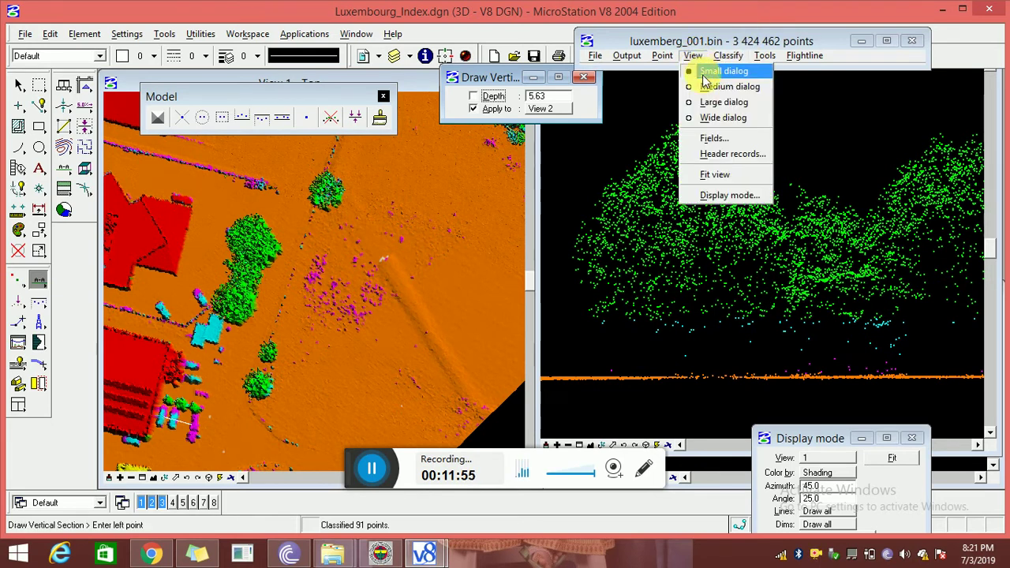
click(706, 73)
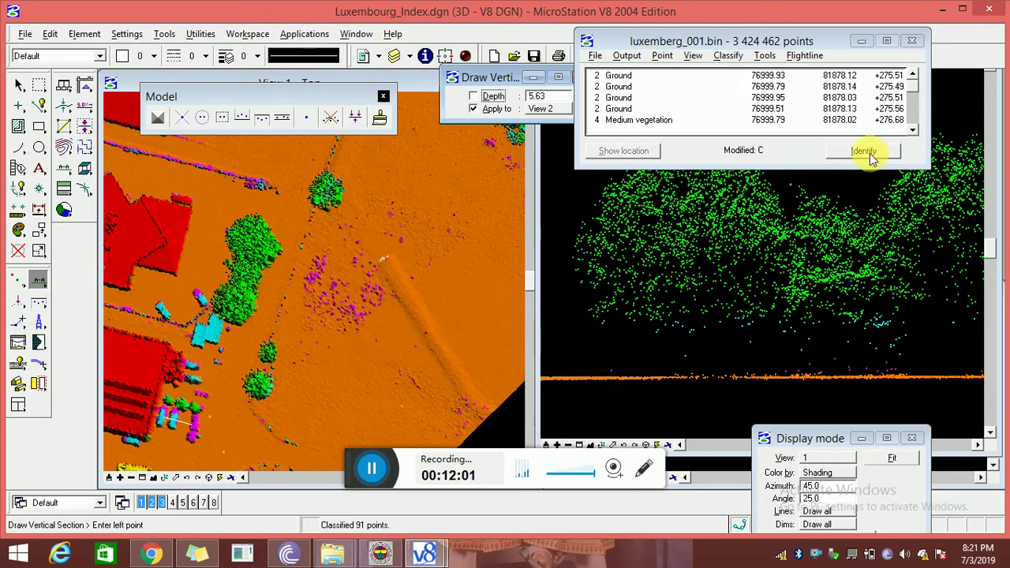
click(867, 152)
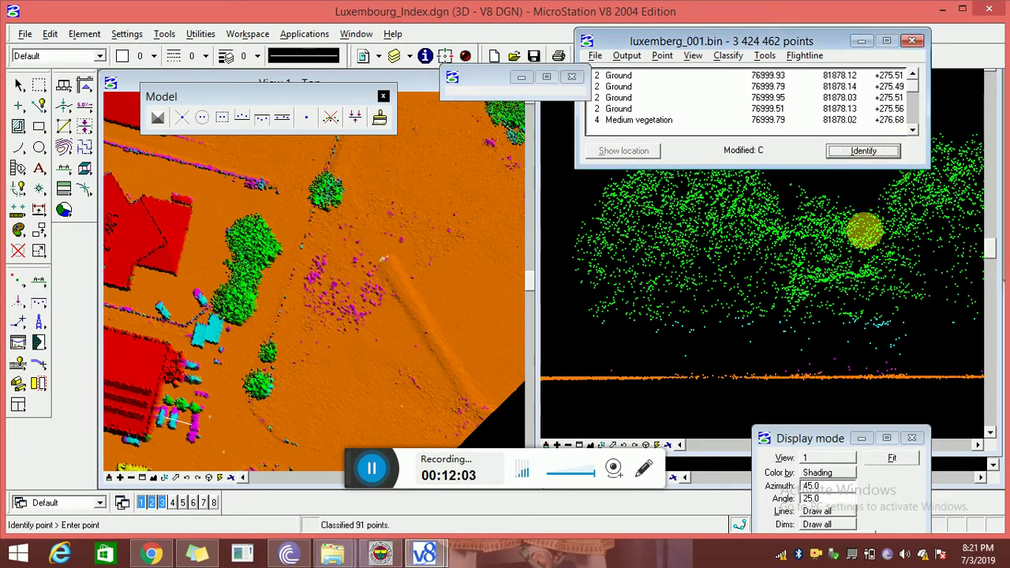
click(856, 376)
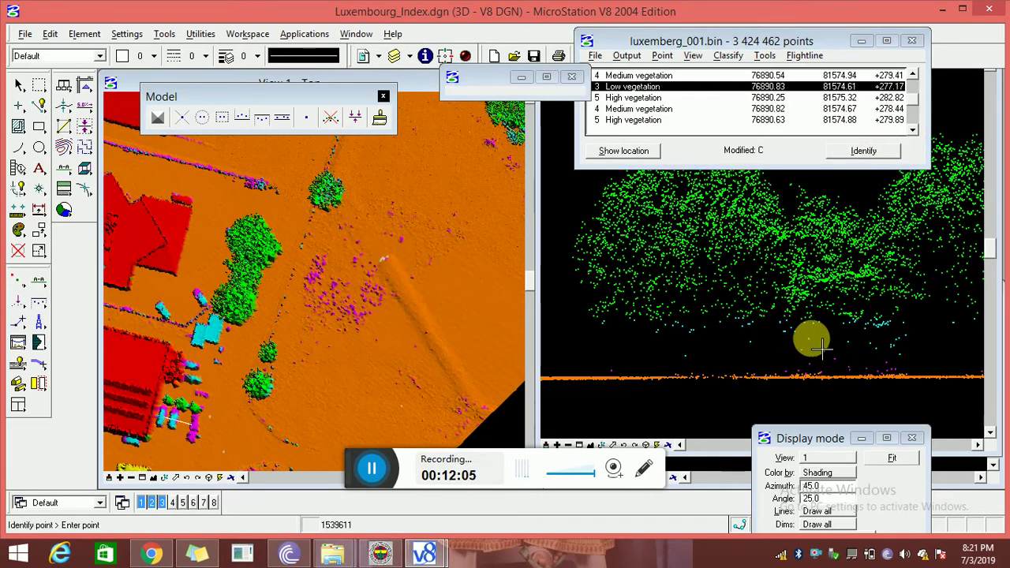
- Identify low and crown tree points as vegetation classes, then shrink the point list to compact size
click(807, 340)
click(777, 251)
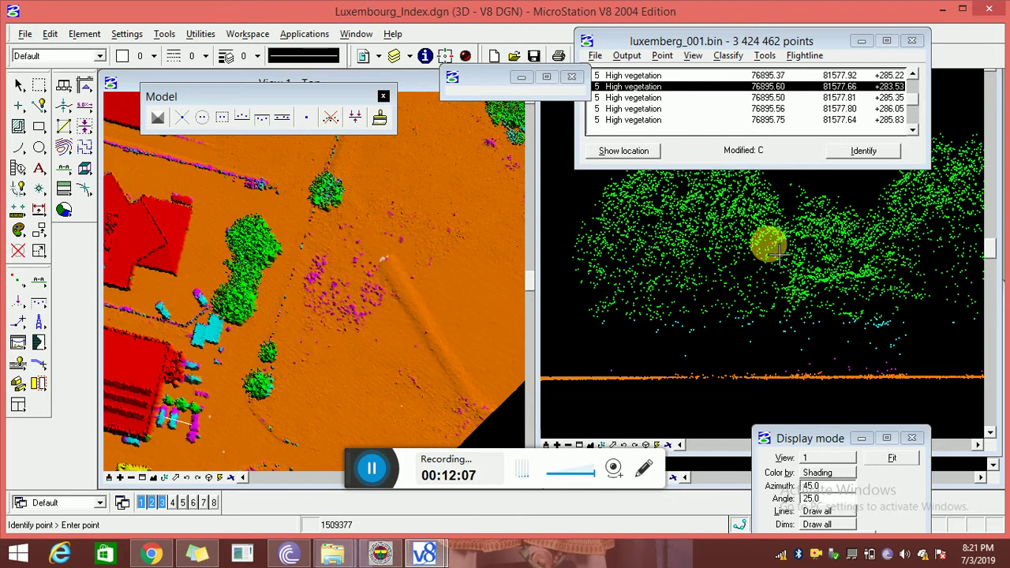
click(693, 55)
click(714, 72)
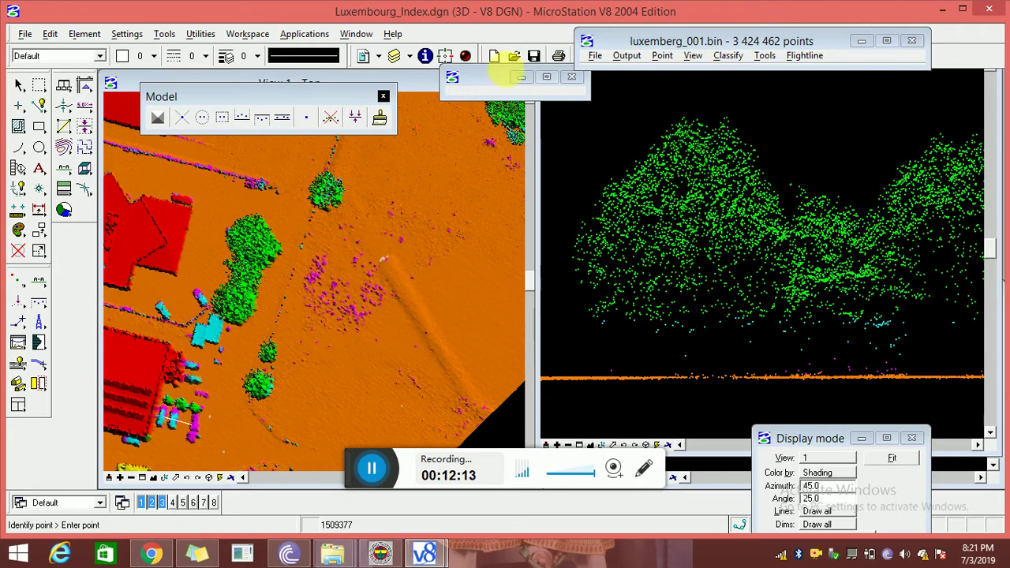
- Brush three patches of tree-crown points into class 6 - Building with Classify Using Brush
click(201, 117)
click(508, 122)
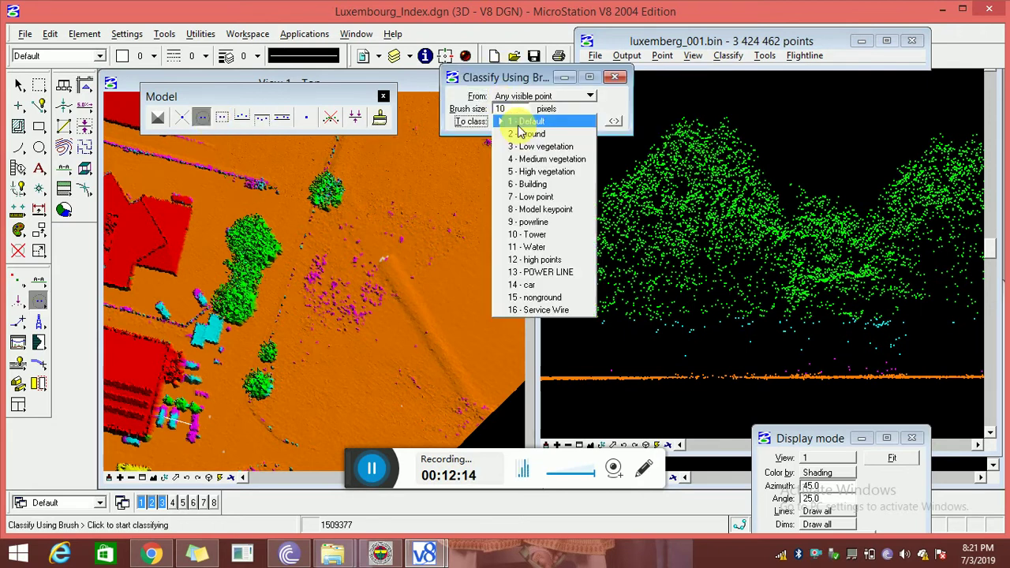
click(517, 187)
click(697, 181)
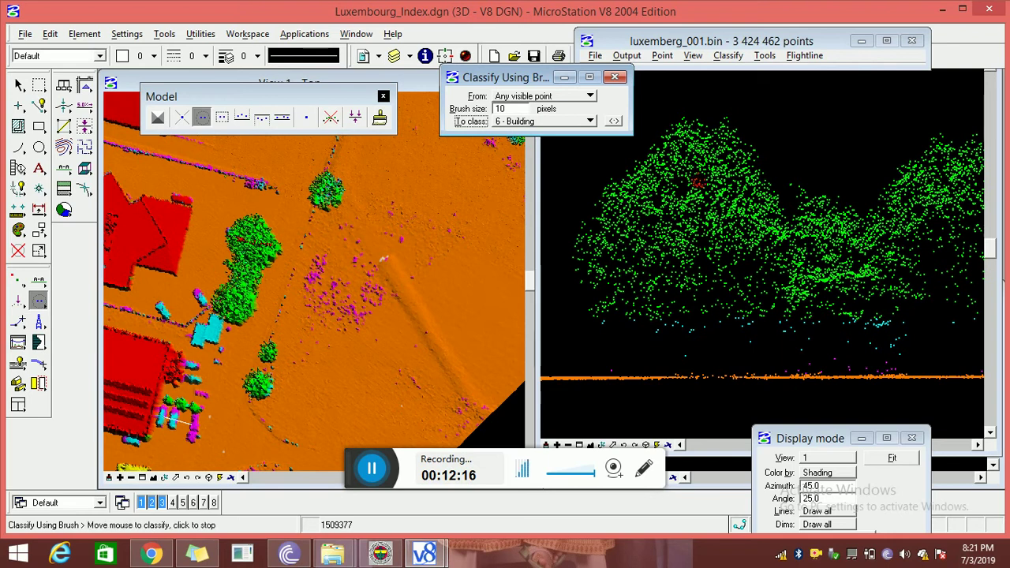
click(686, 171)
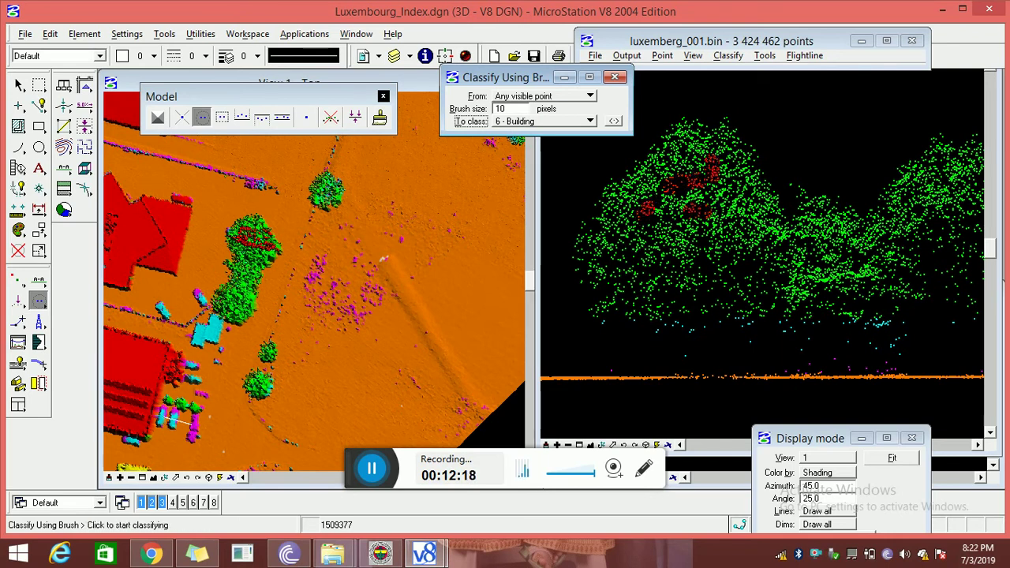
click(648, 167)
right_click(712, 155)
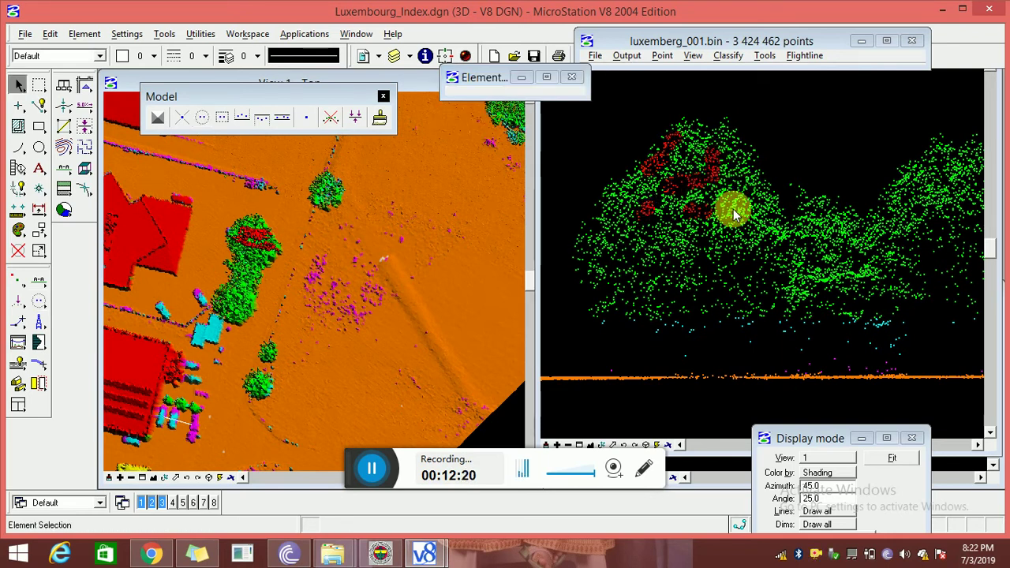
shift+drag(251, 213, 271, 237)
- Draw a 4.33-depth vertical section across the single tree in the top view
click(39, 280)
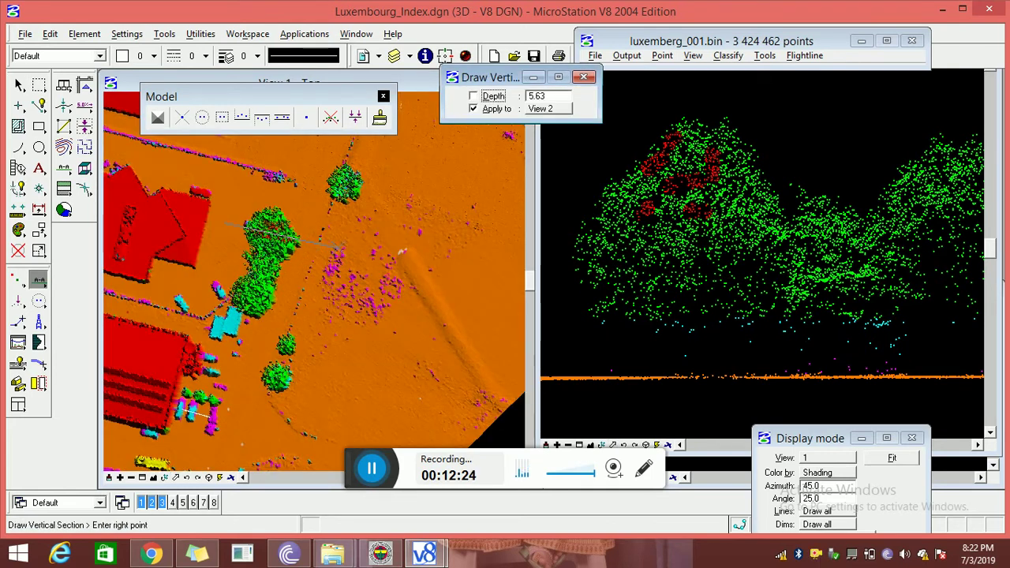
click(341, 248)
click(276, 224)
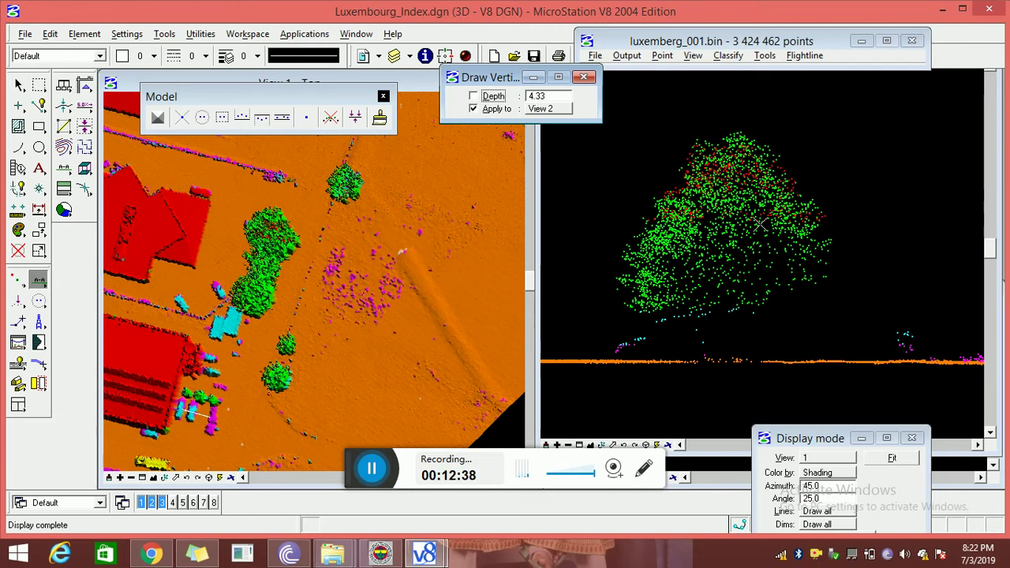
- Start Classify Fence with target class 5 - High vegetation and begin the fence above the crown
click(226, 122)
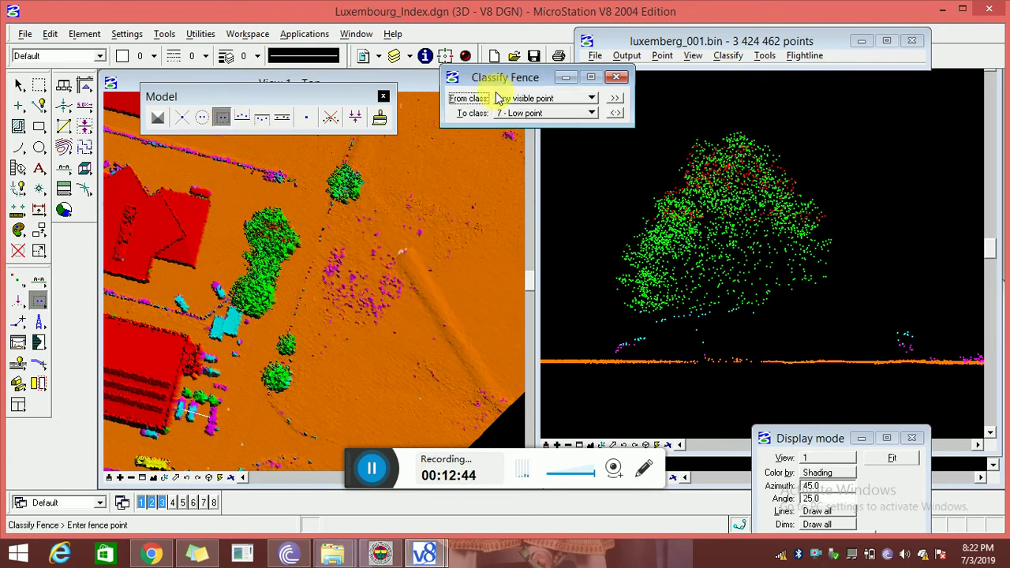
click(537, 114)
click(548, 88)
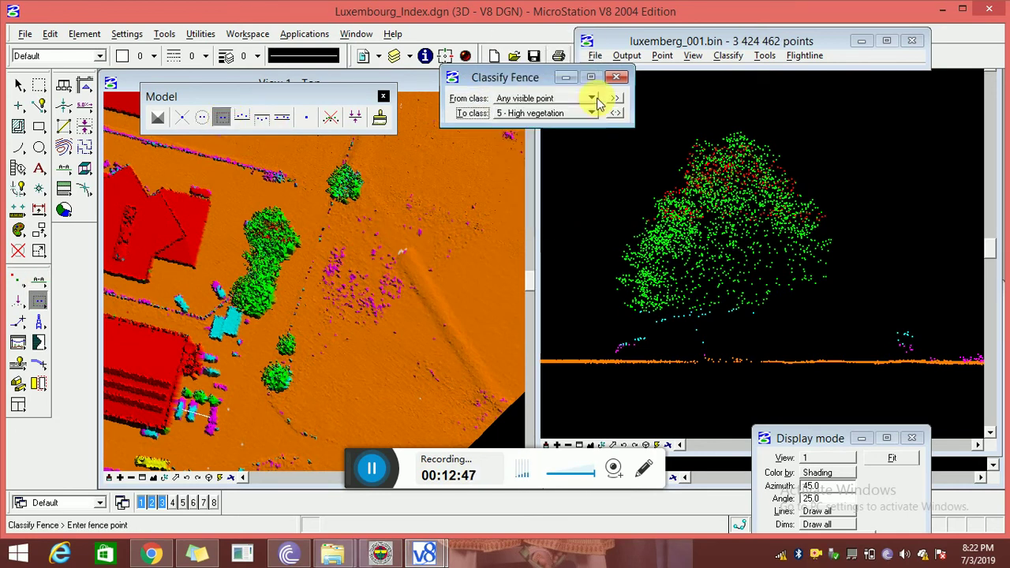
click(712, 117)
click(689, 148)
click(651, 168)
- Close the fence around the tree crown and move its 1838 points into High vegetation
click(627, 197)
click(629, 227)
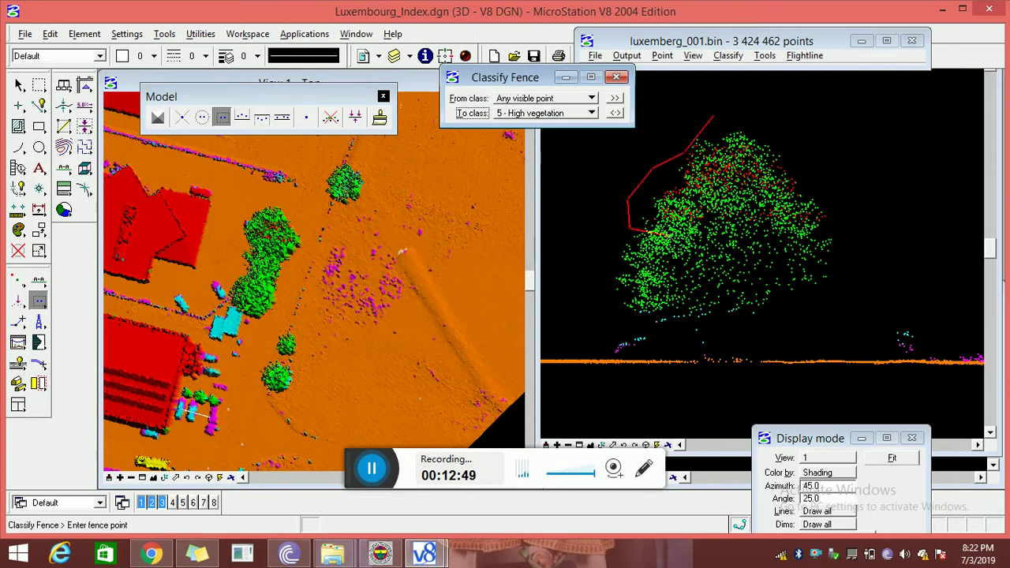
click(694, 238)
click(805, 232)
click(845, 227)
click(849, 201)
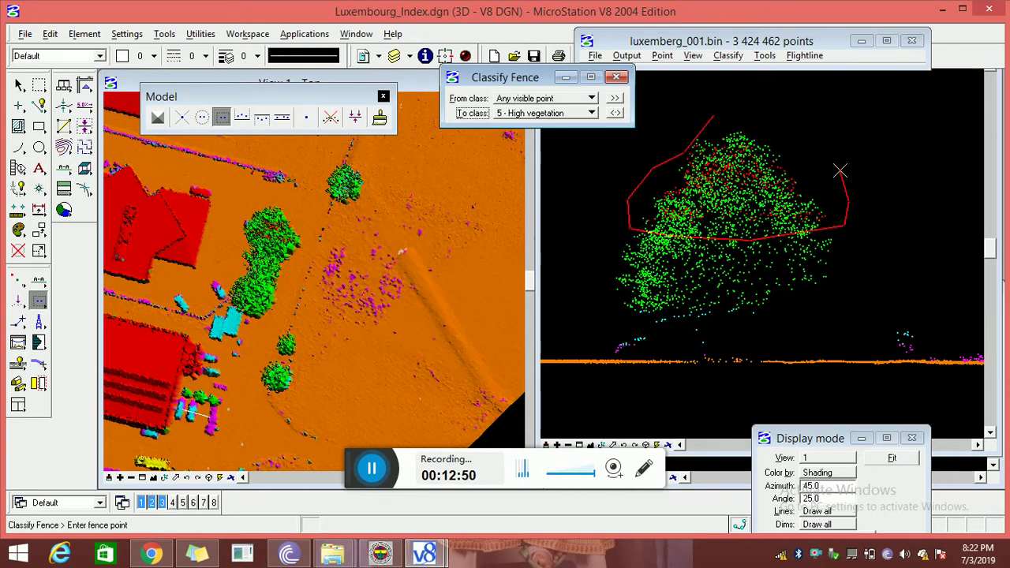
click(713, 117)
click(724, 172)
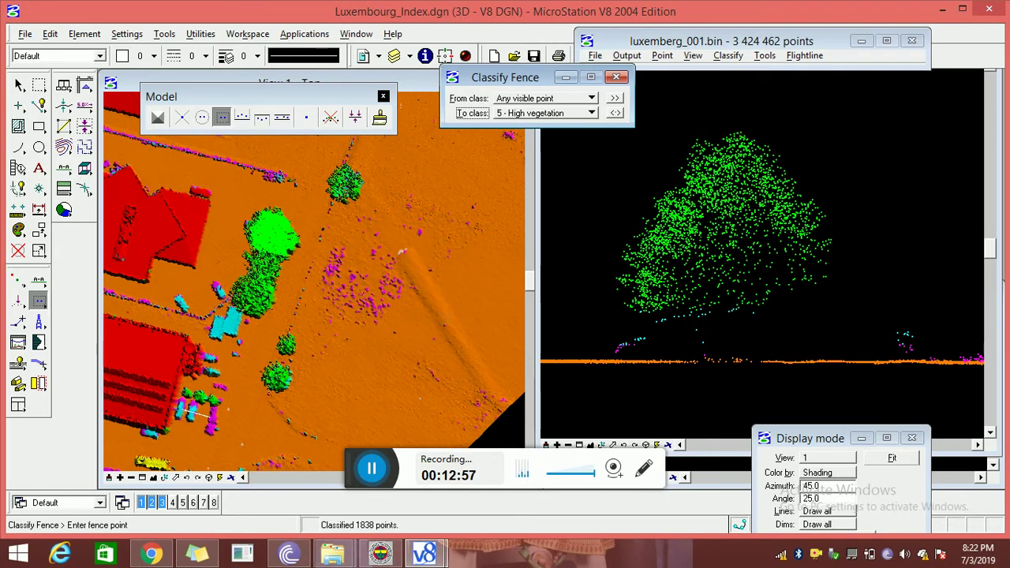
click(207, 118)
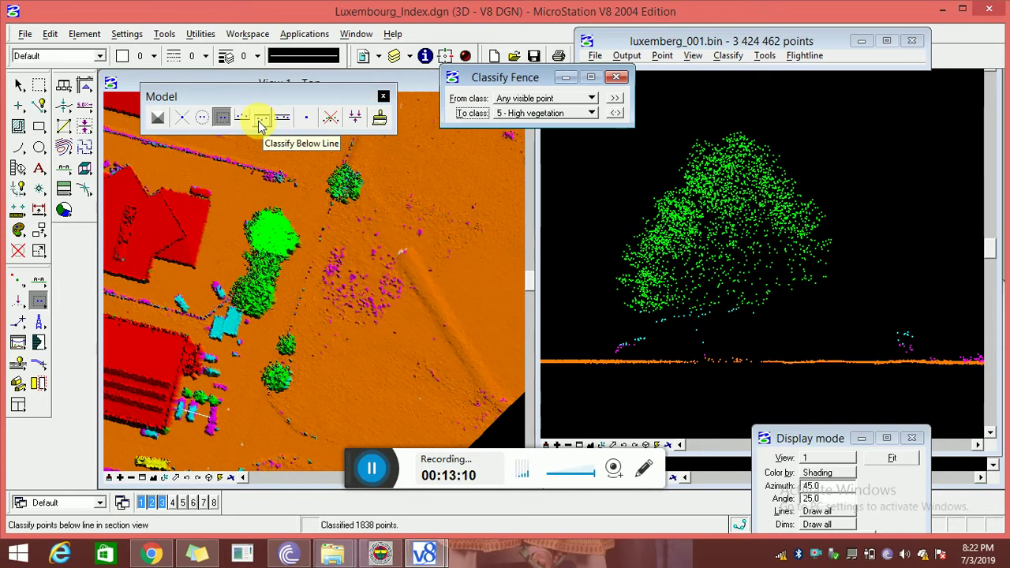
- Pan the top view to the large tree beside a field and bring up the LiDAR task notes
click(293, 115)
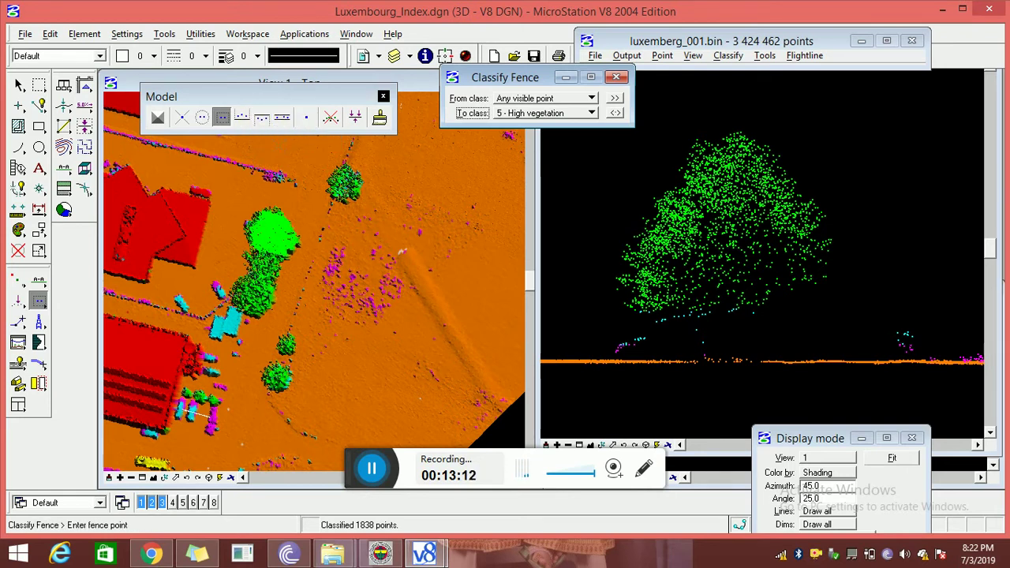
click(223, 120)
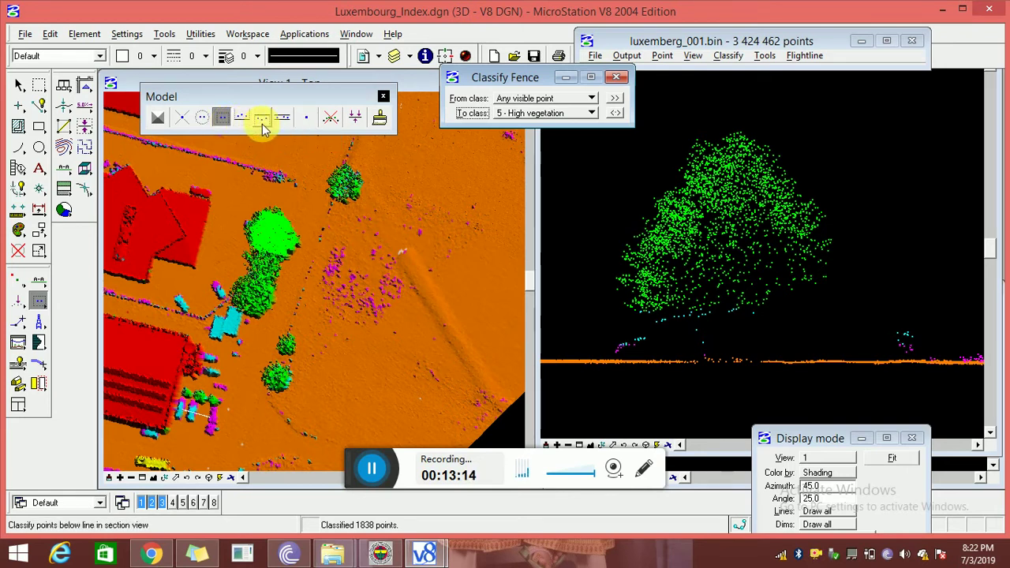
click(220, 116)
middle_drag(300, 282, 369, 316)
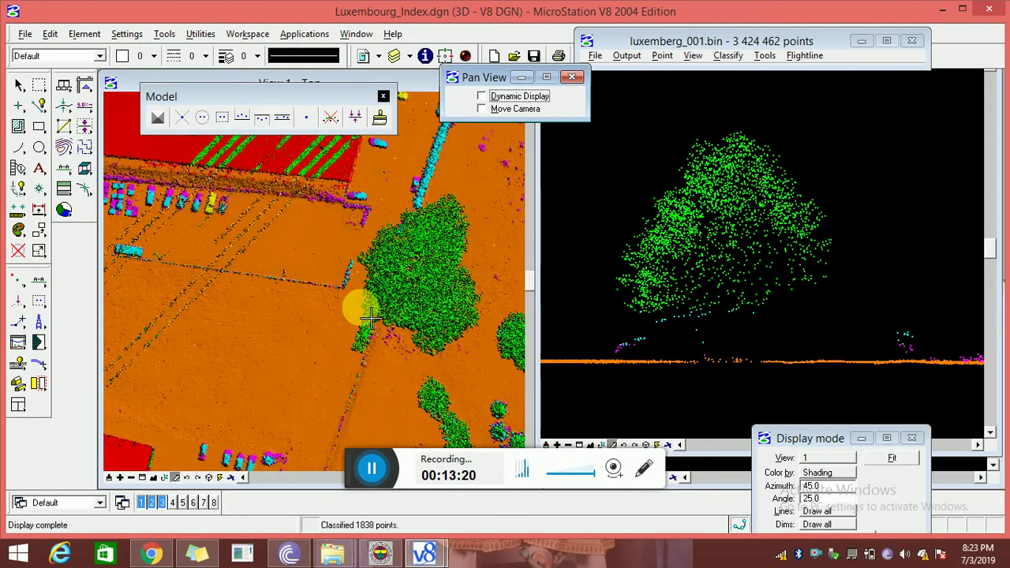
click(197, 553)
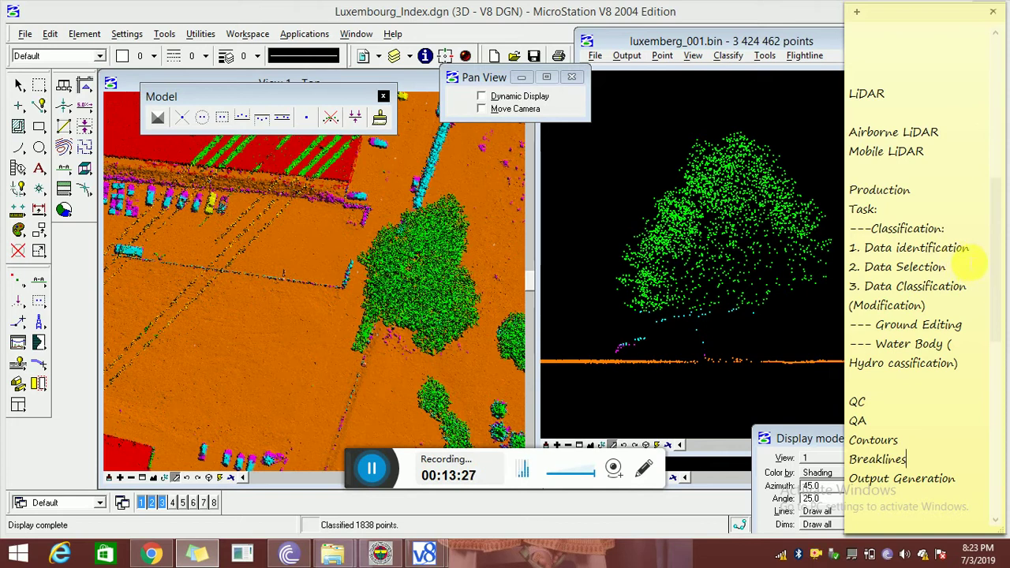
- Highlight 'Data identification' then 'Selection' in the task note, then return to the MicroStation view
drag(968, 250, 868, 249)
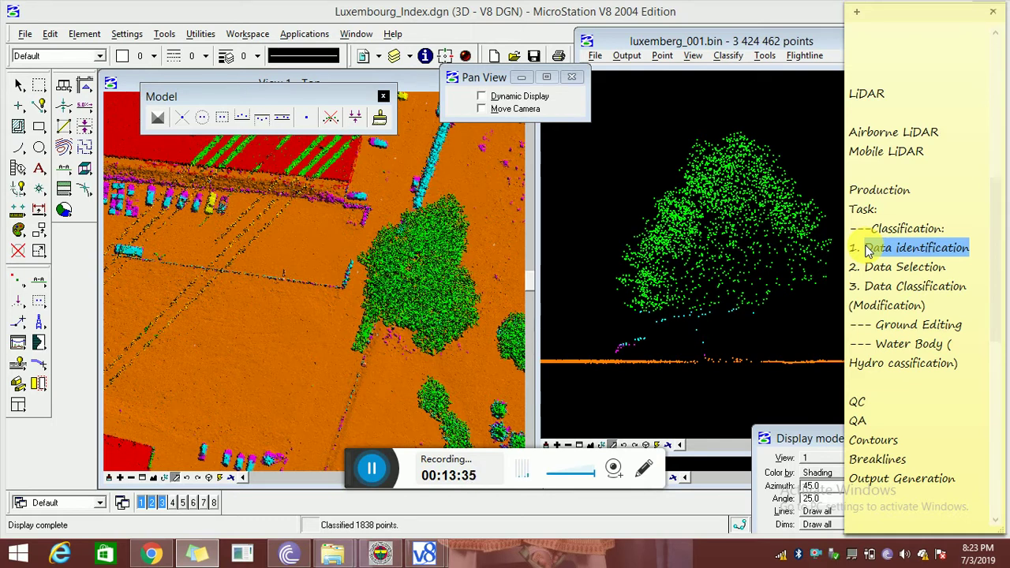
click(945, 269)
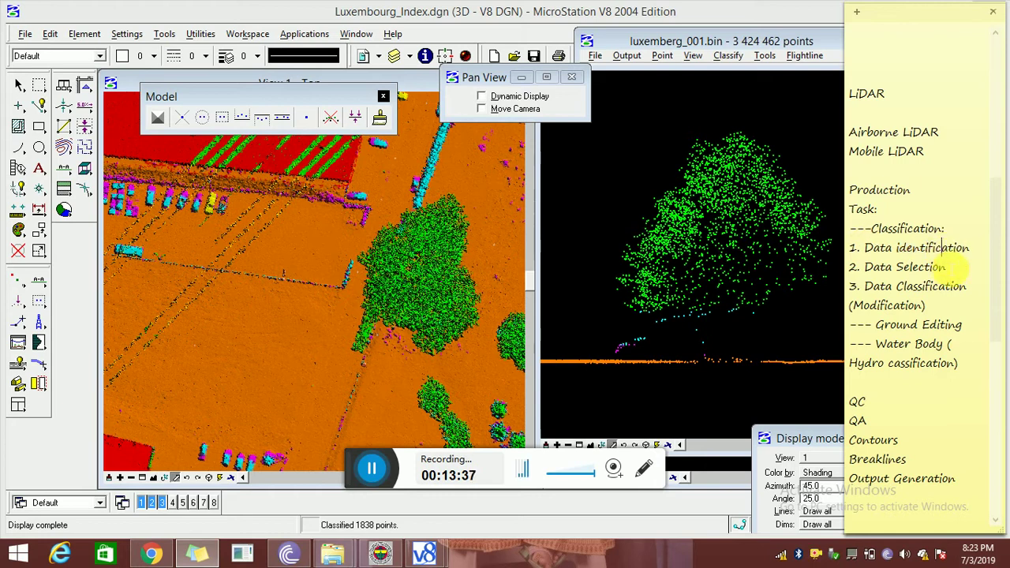
drag(952, 277, 895, 272)
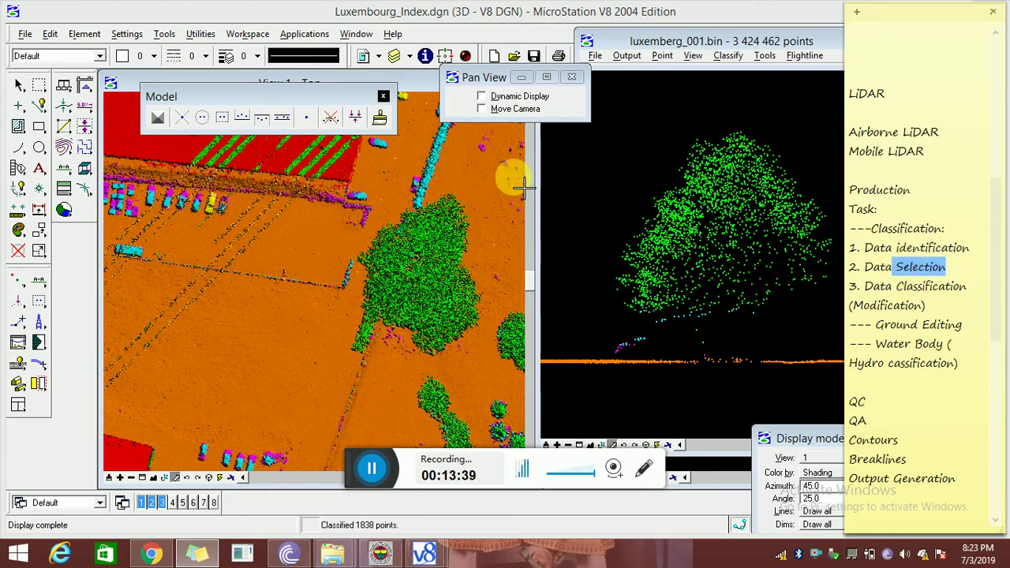
click(251, 228)
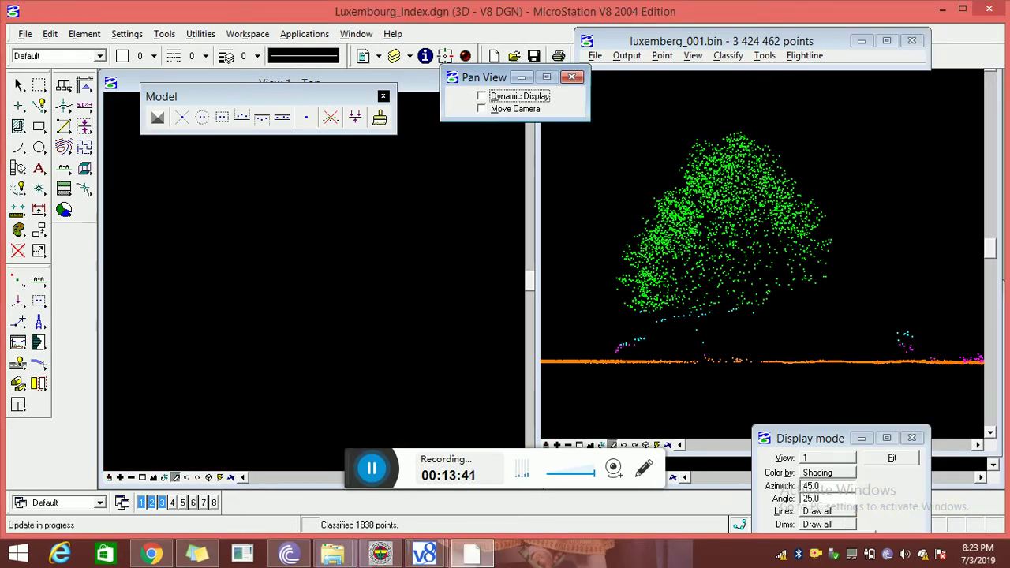
- Dismiss the Help and Support window and pan View 1 onto the red building roof
key(F1)
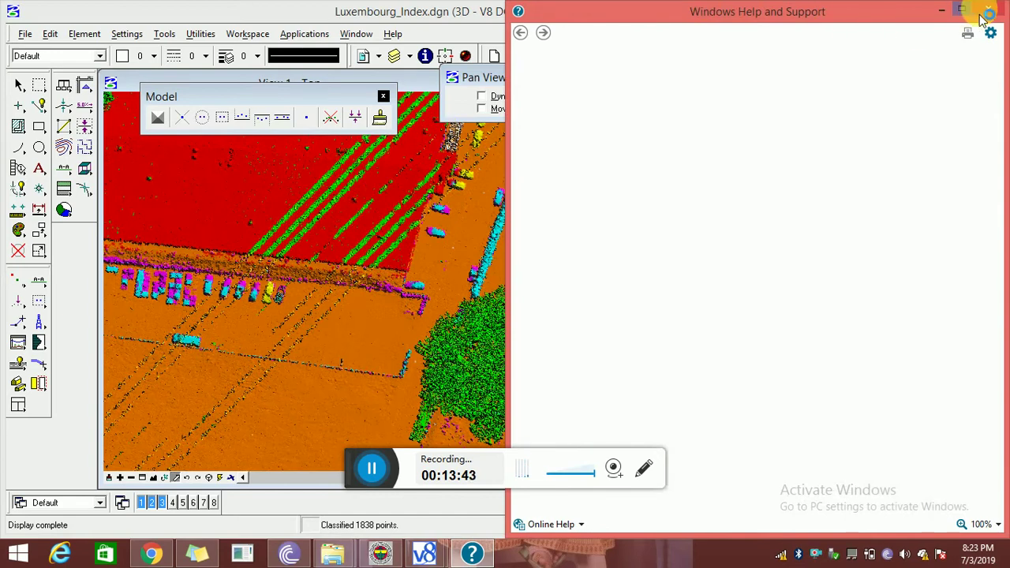
click(987, 9)
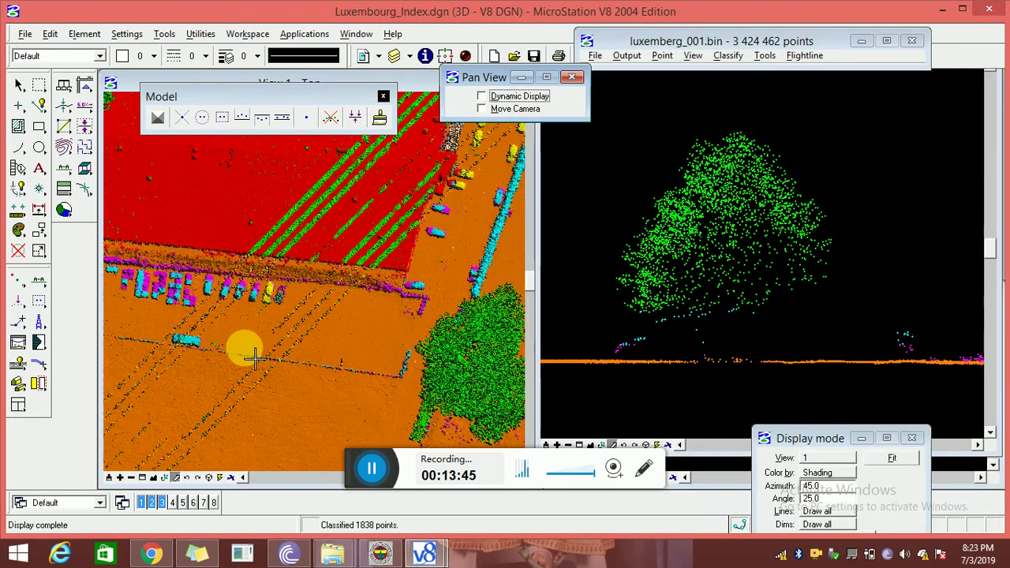
click(399, 189)
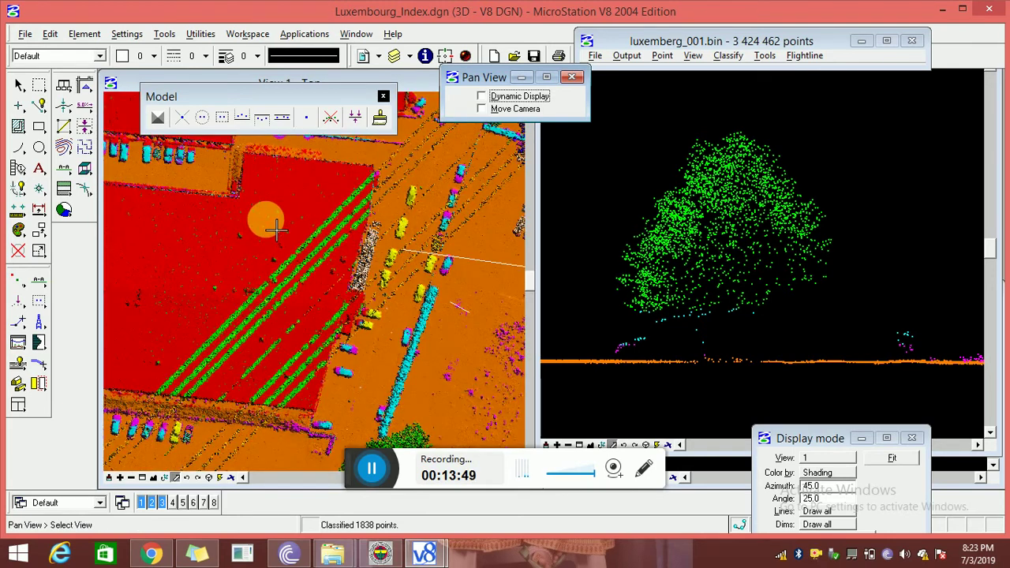
click(38, 279)
- Cut two vertical sections across the red roof and its edge
click(207, 191)
click(178, 371)
click(188, 284)
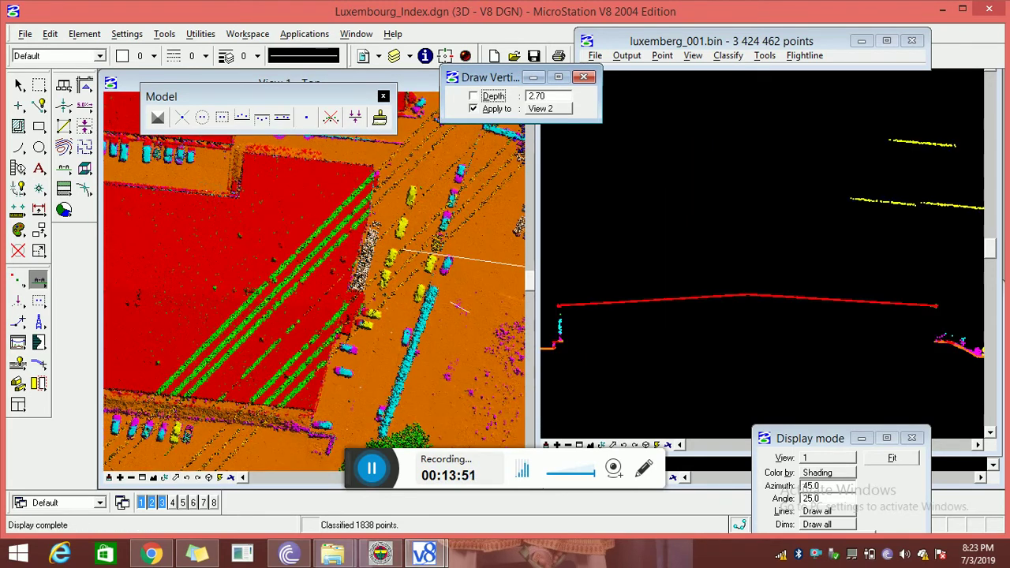
click(189, 276)
click(390, 308)
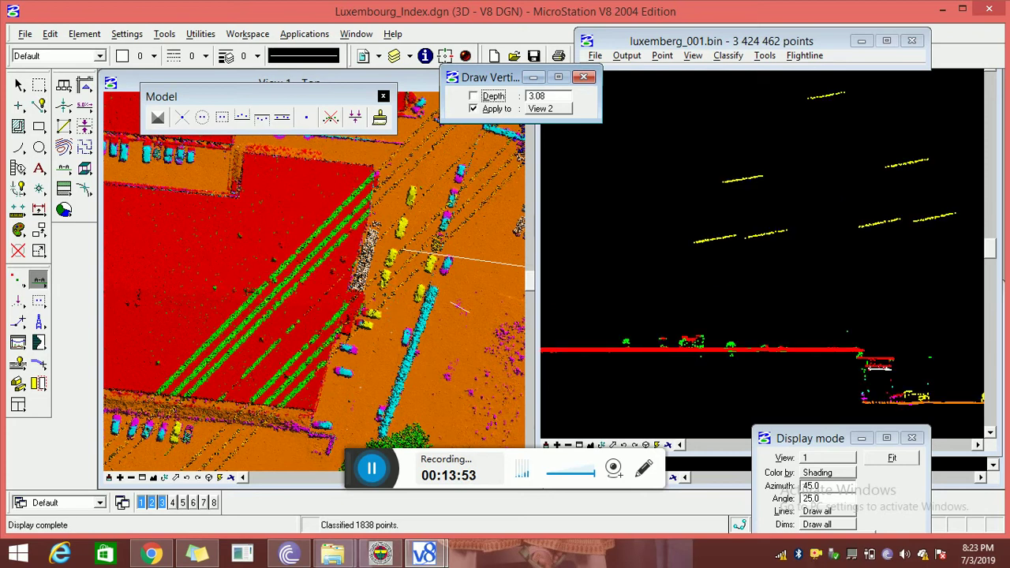
click(327, 260)
click(269, 231)
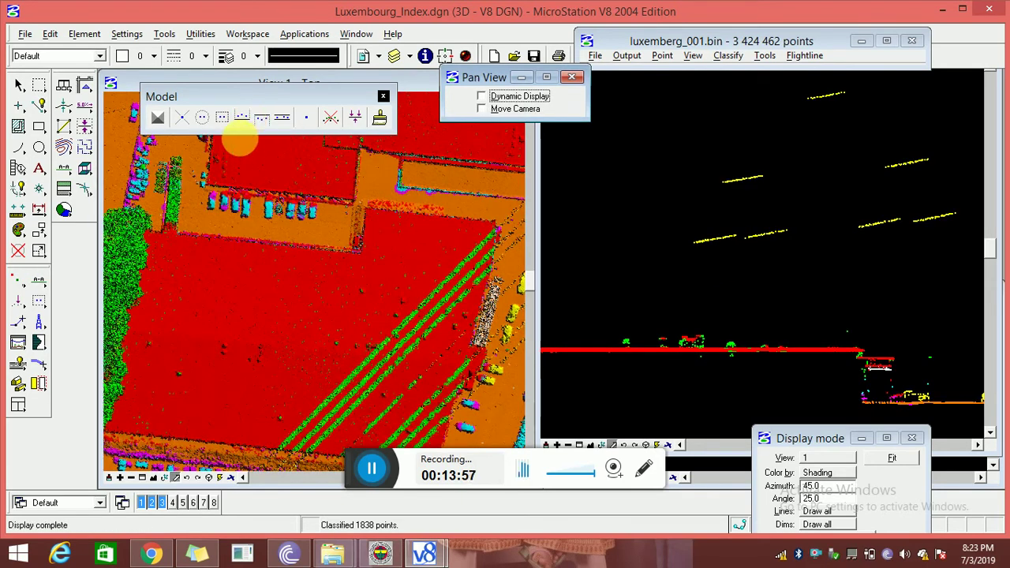
- Draw a 5.06-depth vertical section across the flat red field, then return to panning
click(261, 118)
click(249, 229)
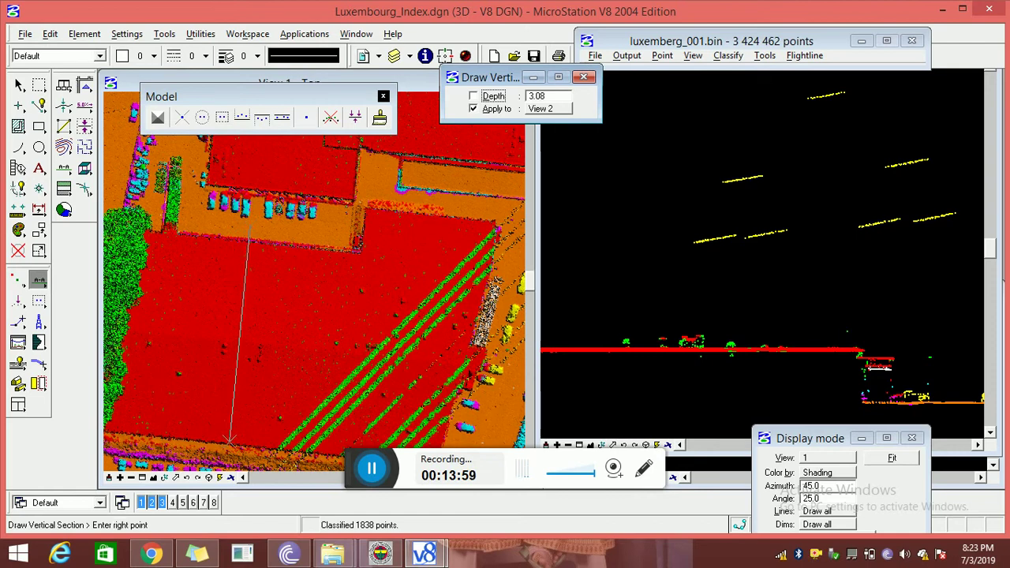
click(228, 447)
click(237, 442)
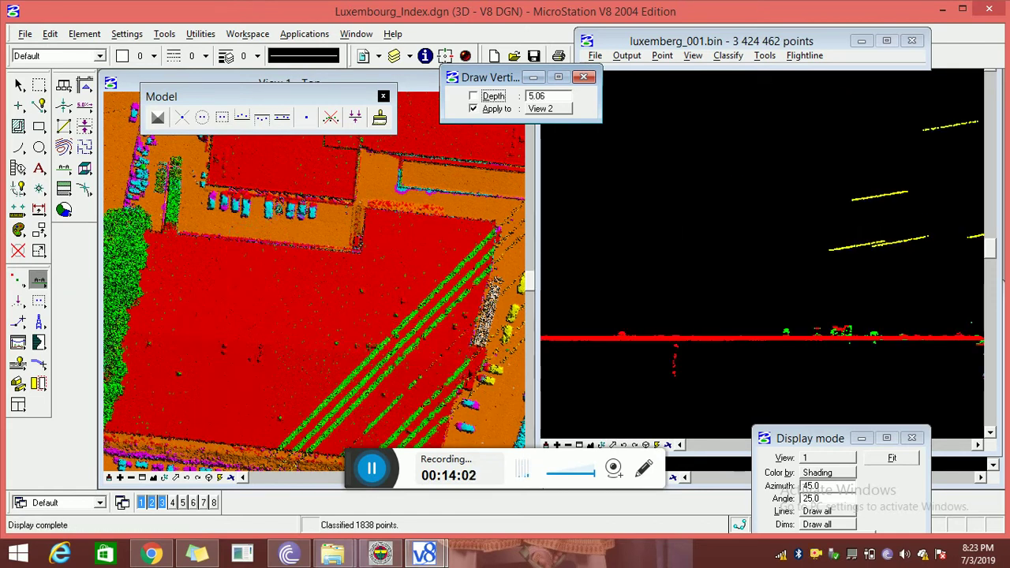
right_click(271, 220)
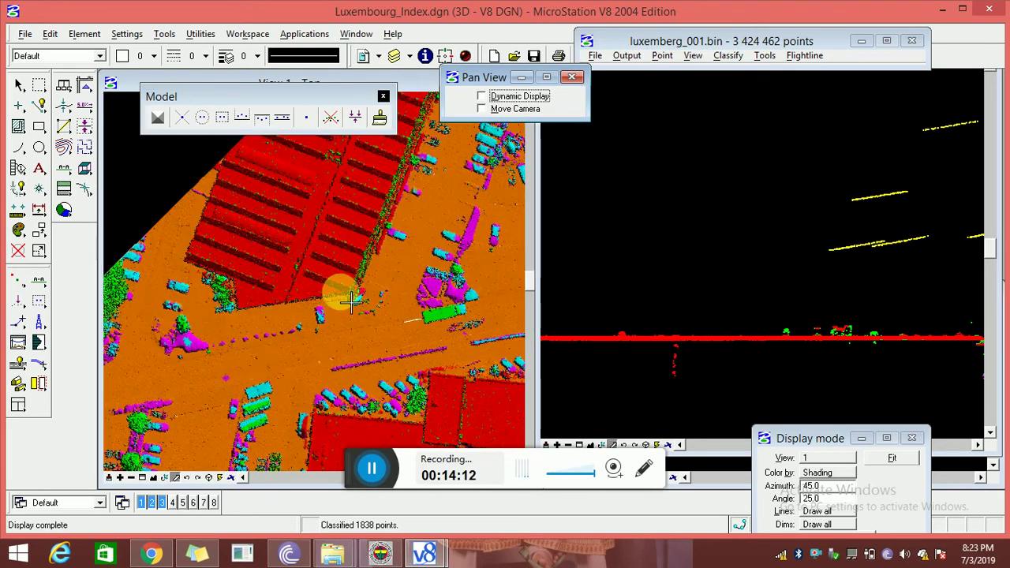
- Window-zoom View 1 onto the ribbed red-roof building block
click(142, 477)
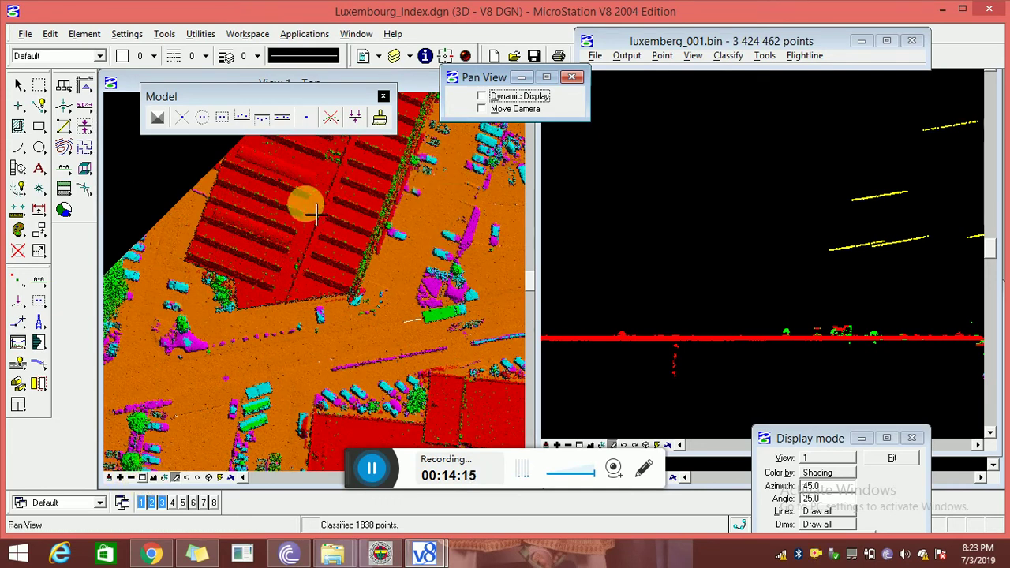
click(142, 477)
click(203, 171)
click(385, 250)
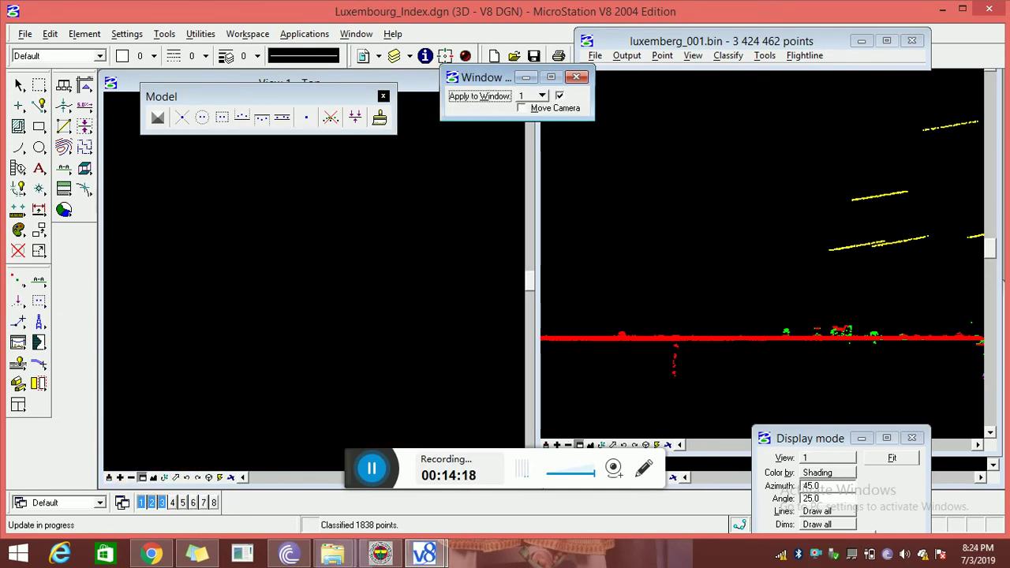
right_click(285, 233)
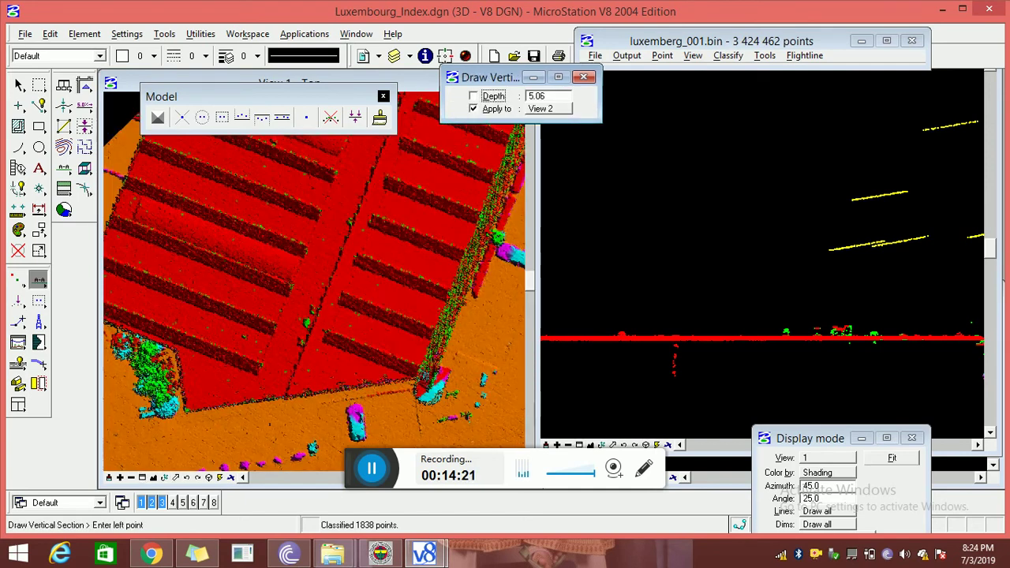
- Cut vertical sections across the roof at depths 3.75, 6.83 and finally 4.75
click(138, 187)
click(454, 309)
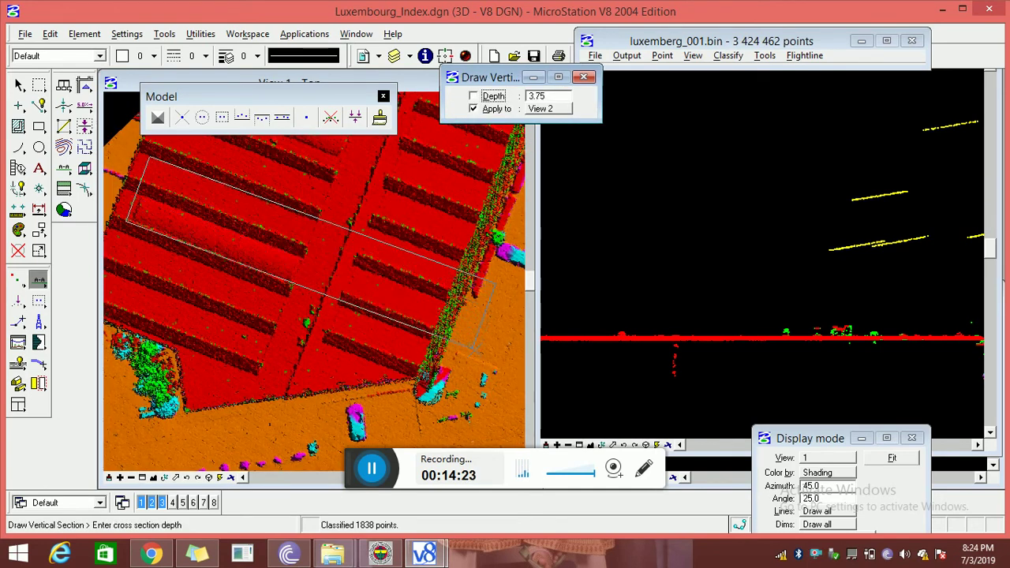
click(316, 229)
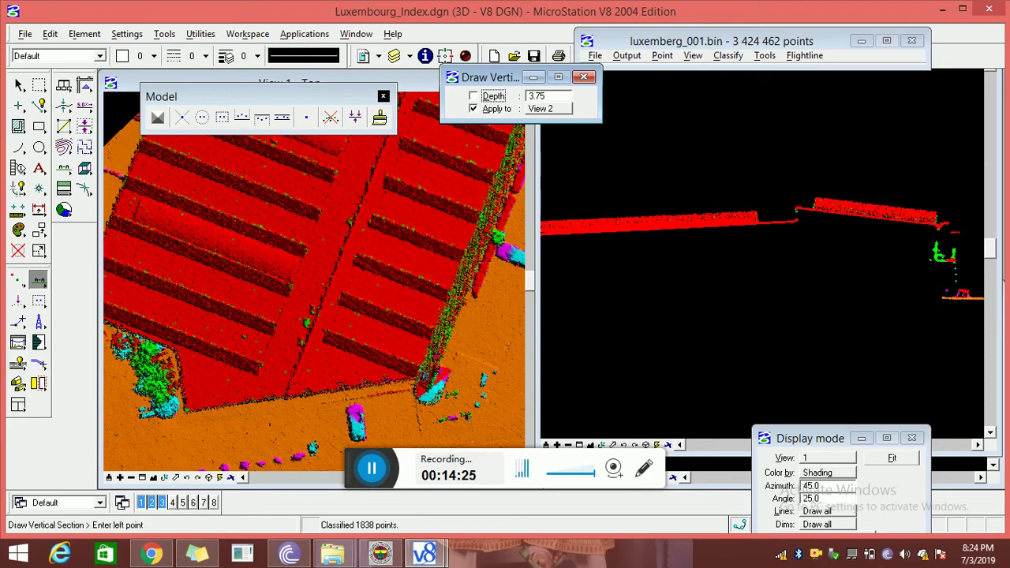
click(458, 158)
click(381, 387)
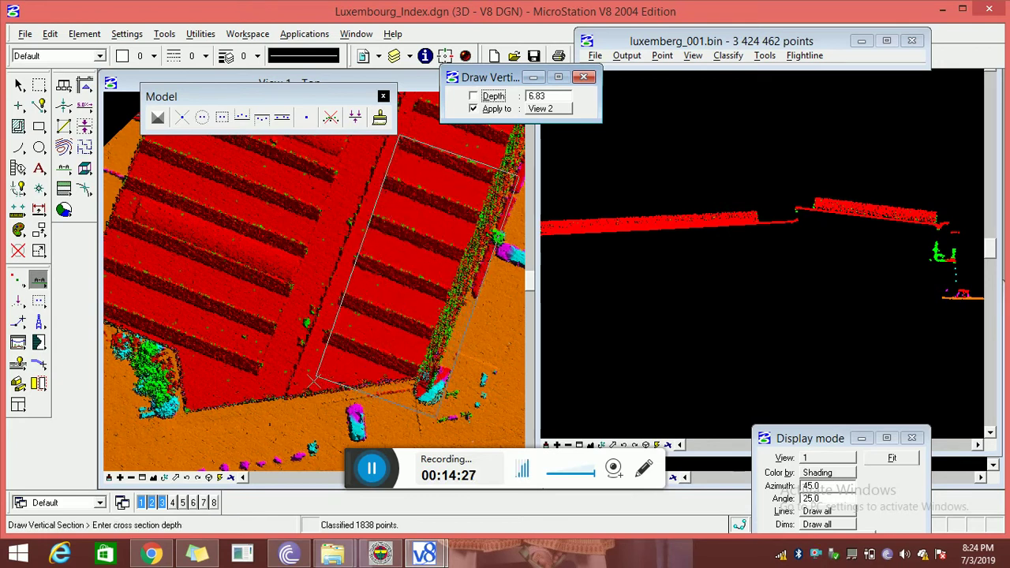
click(314, 381)
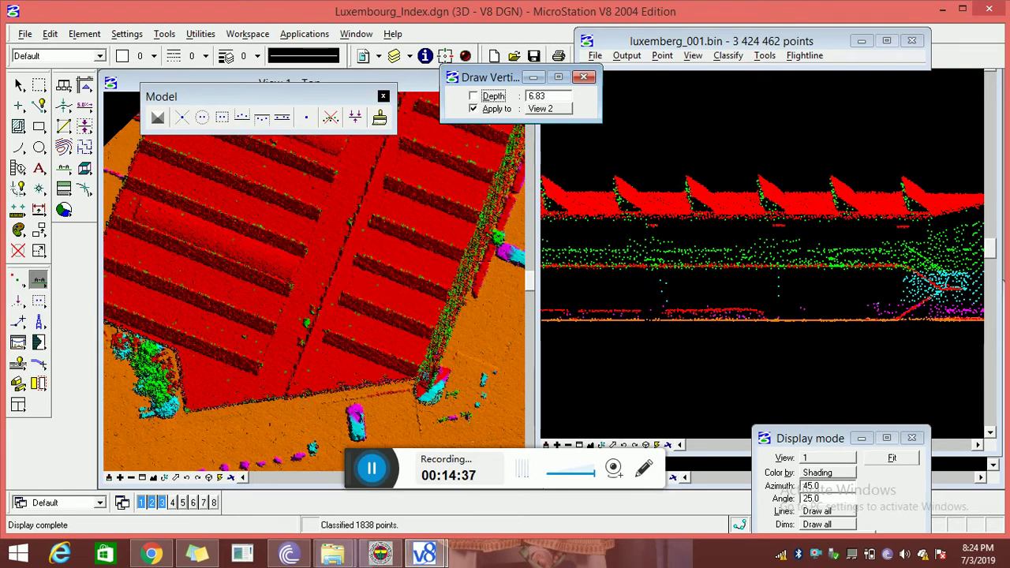
click(289, 275)
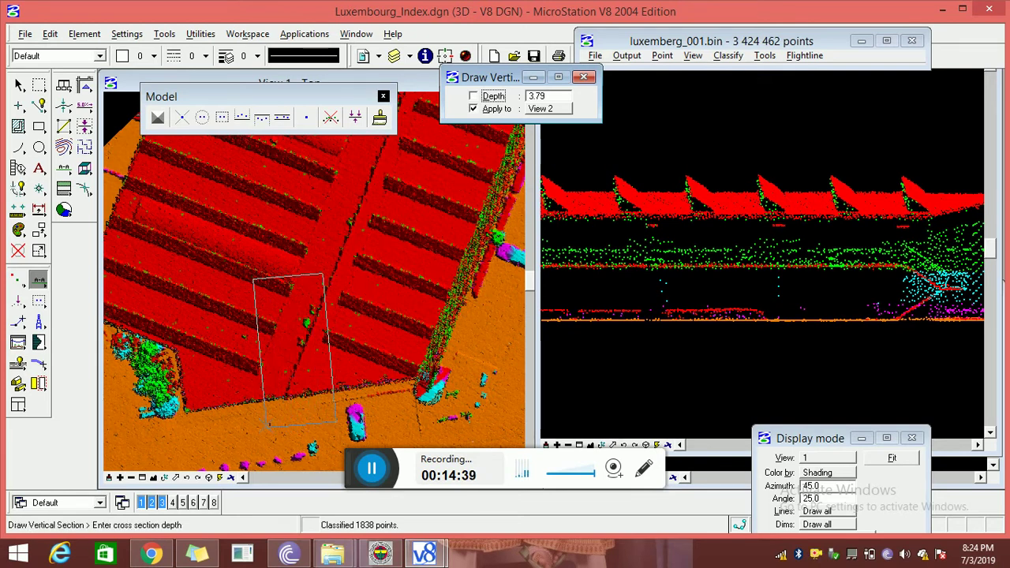
click(263, 429)
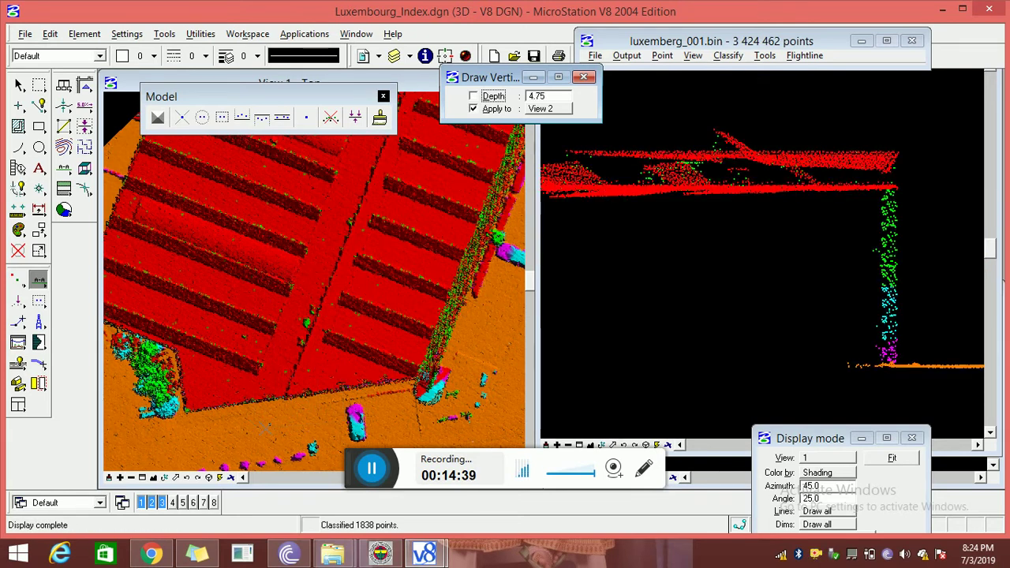
- Classify the roof points above a line in the first section as 6 - Building
click(241, 117)
click(567, 347)
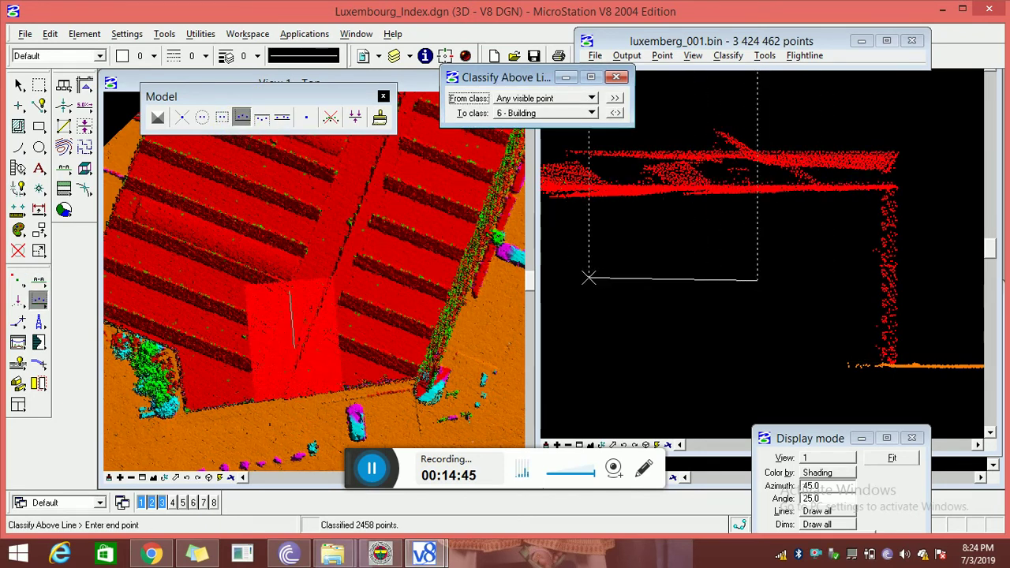
click(761, 280)
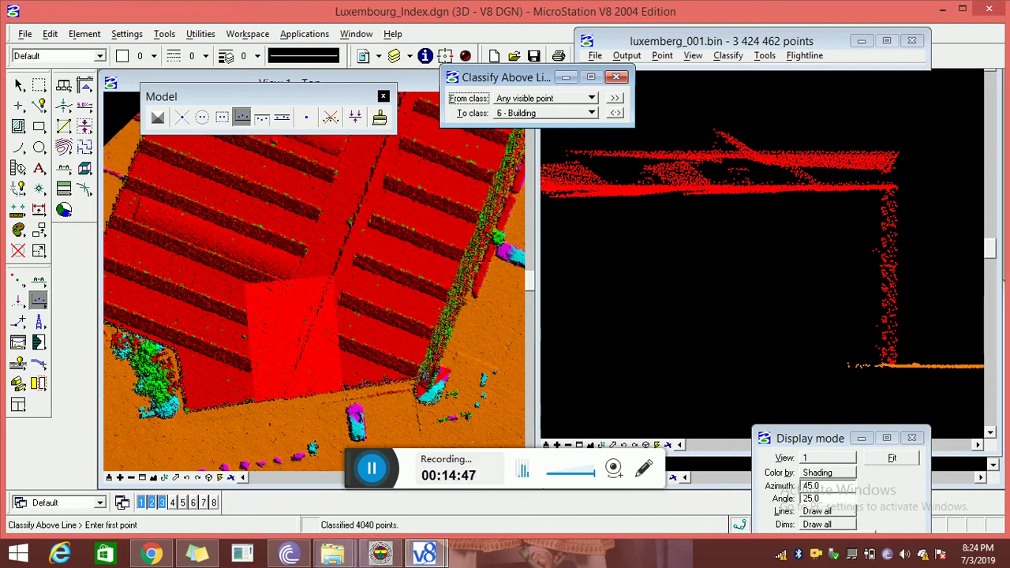
- Cut a new 3.77-deep vertical section across the roof
click(175, 477)
click(38, 279)
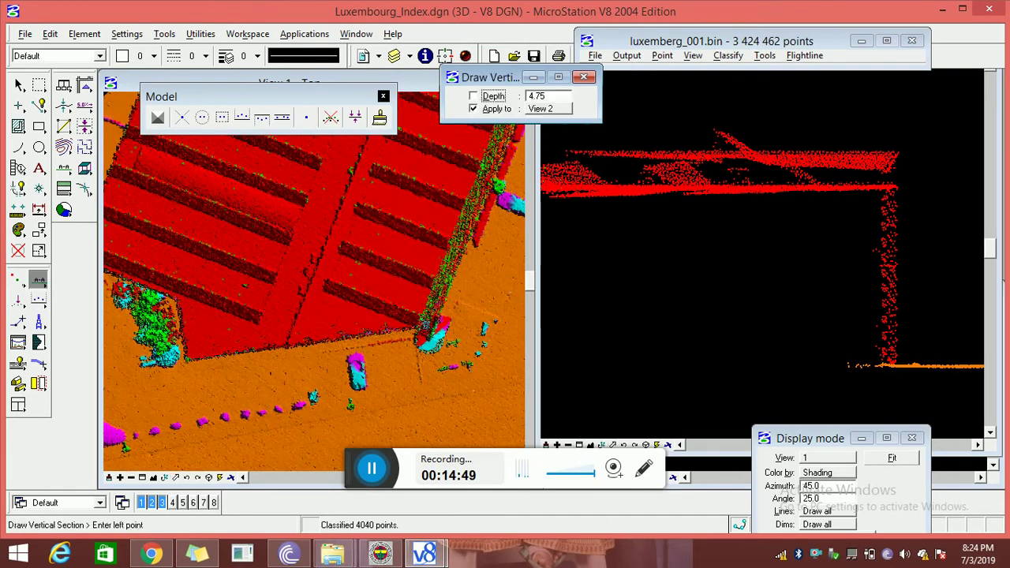
click(358, 162)
click(366, 338)
click(323, 253)
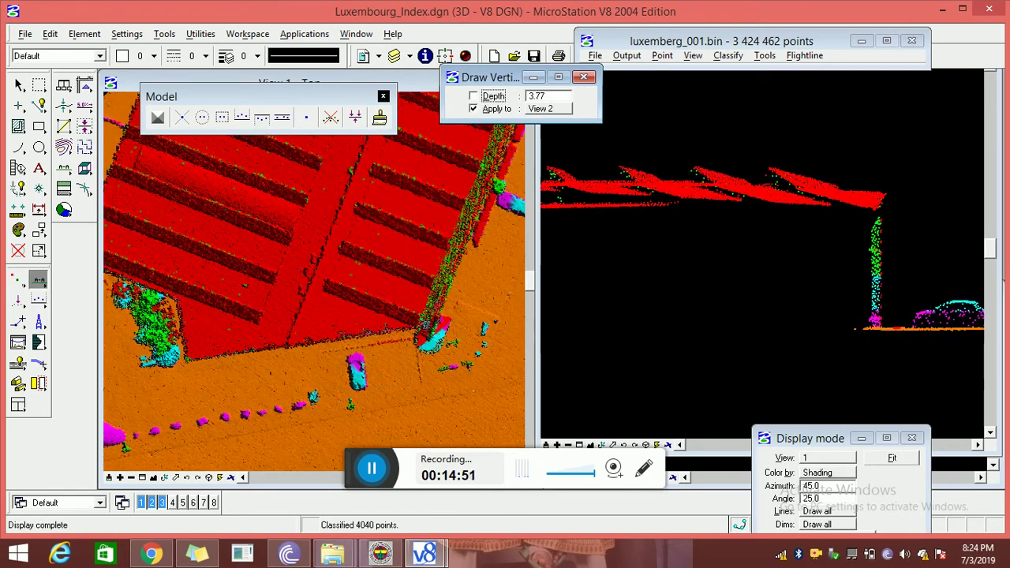
- Classify the roof points above lines in the new section as 6 - Building
click(242, 116)
click(613, 324)
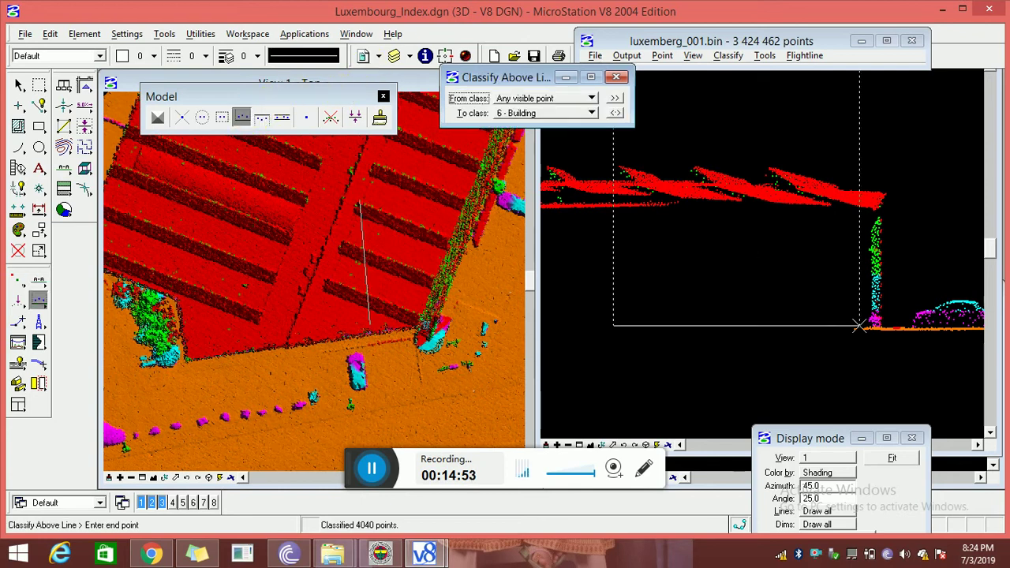
click(888, 325)
click(744, 276)
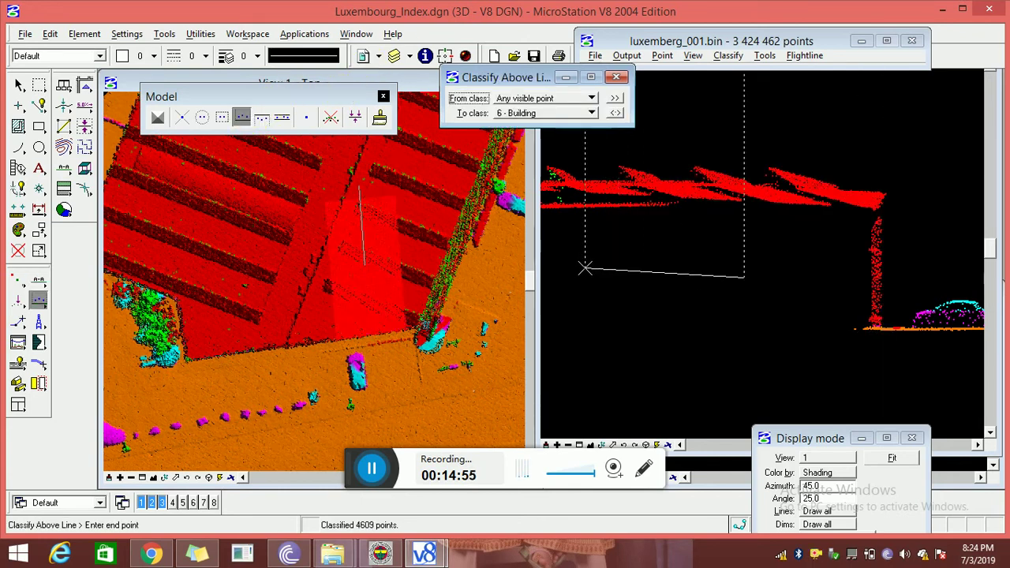
click(585, 269)
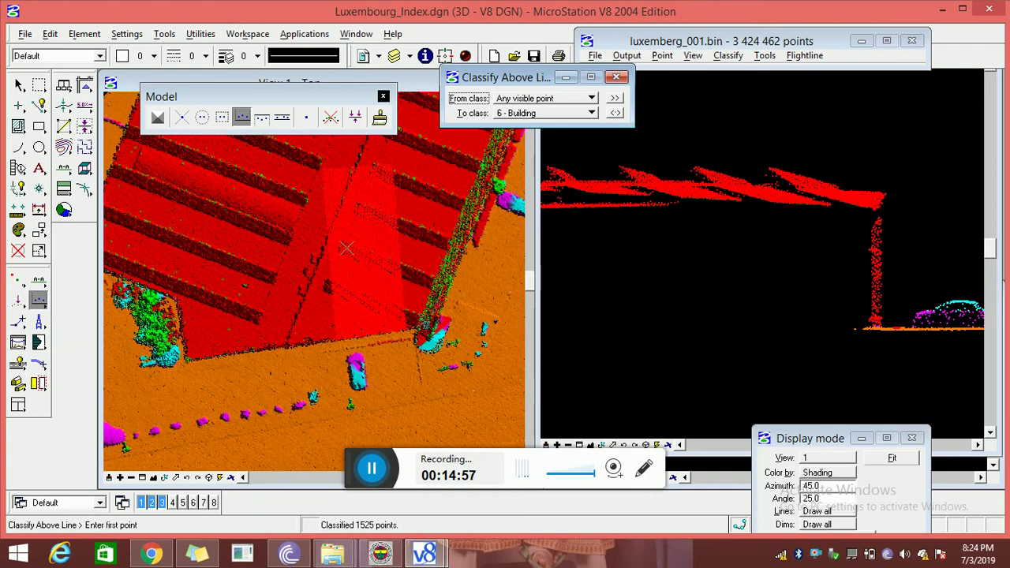
- Pan to the building's corner and cut a 2.41-deep section across corner and tree
middle_drag(236, 266, 311, 198)
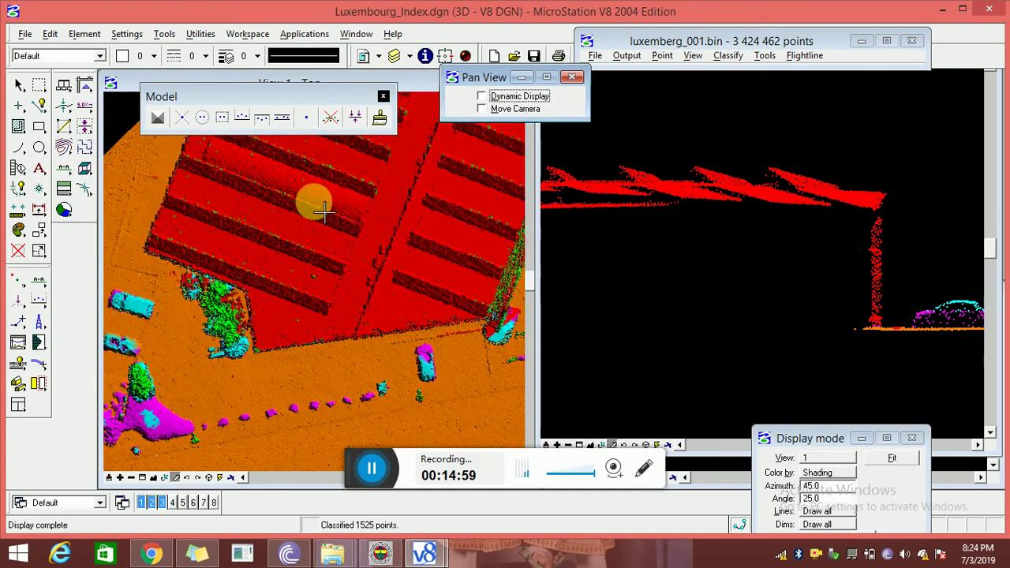
click(247, 315)
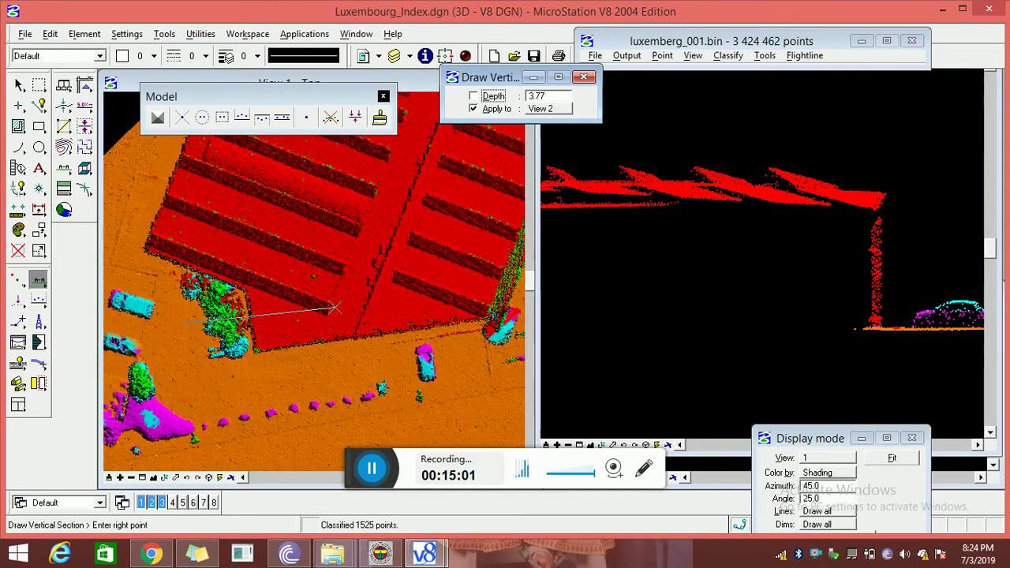
click(357, 290)
click(351, 325)
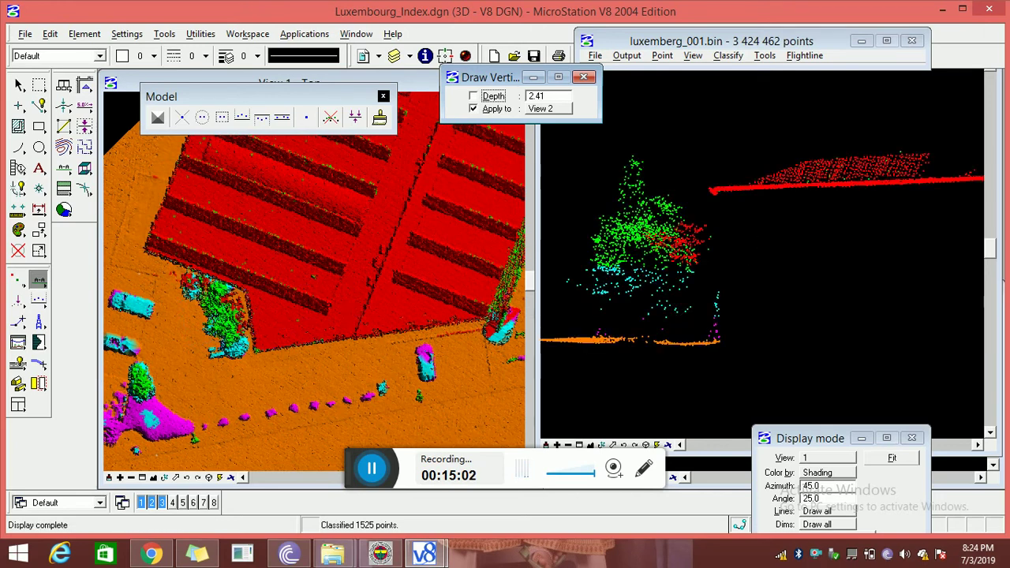
- Classify the corner roof points above lines as 6 - Building (1977, then 1405 points)
click(241, 116)
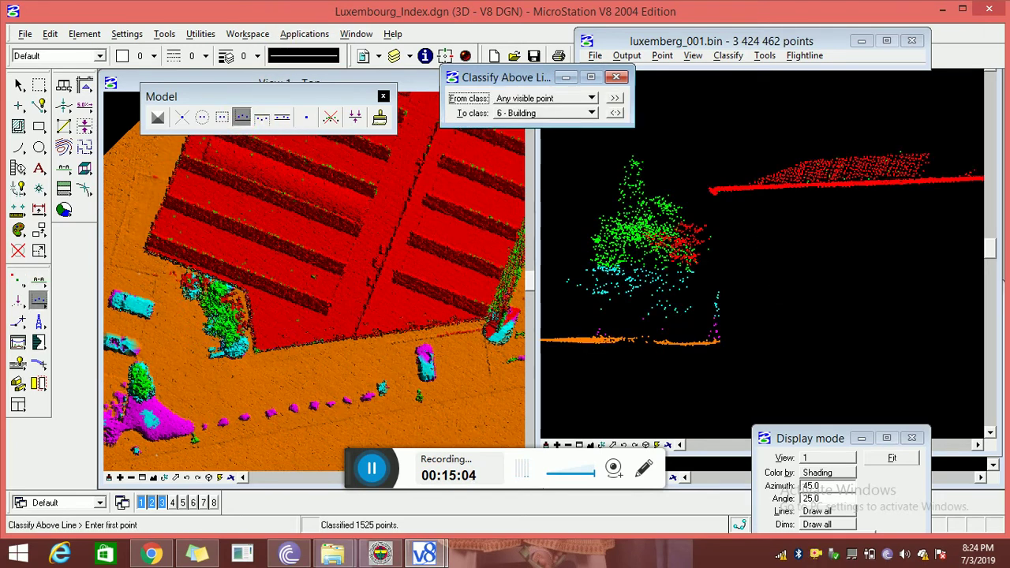
click(880, 332)
click(712, 338)
click(837, 236)
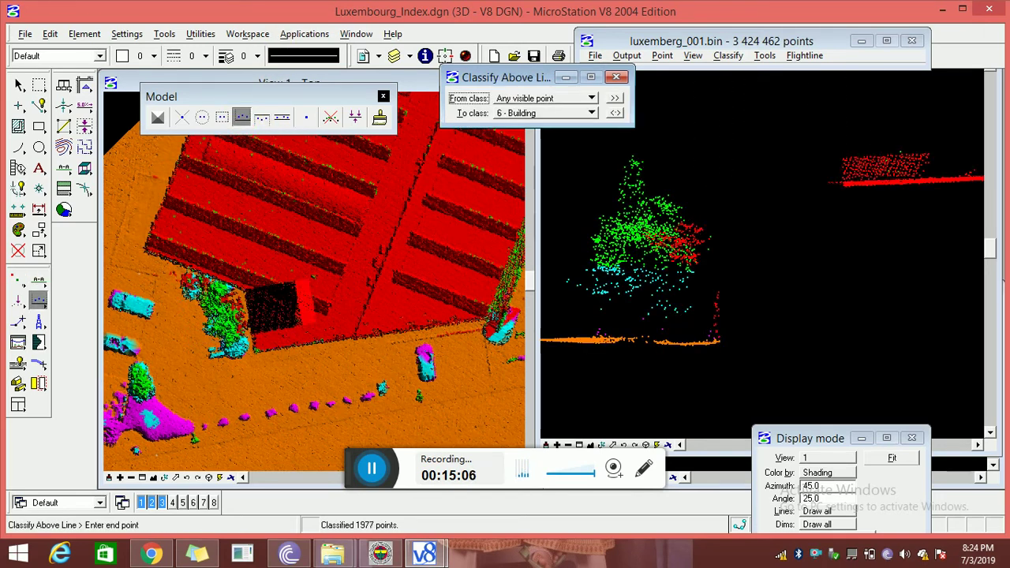
right_click(950, 236)
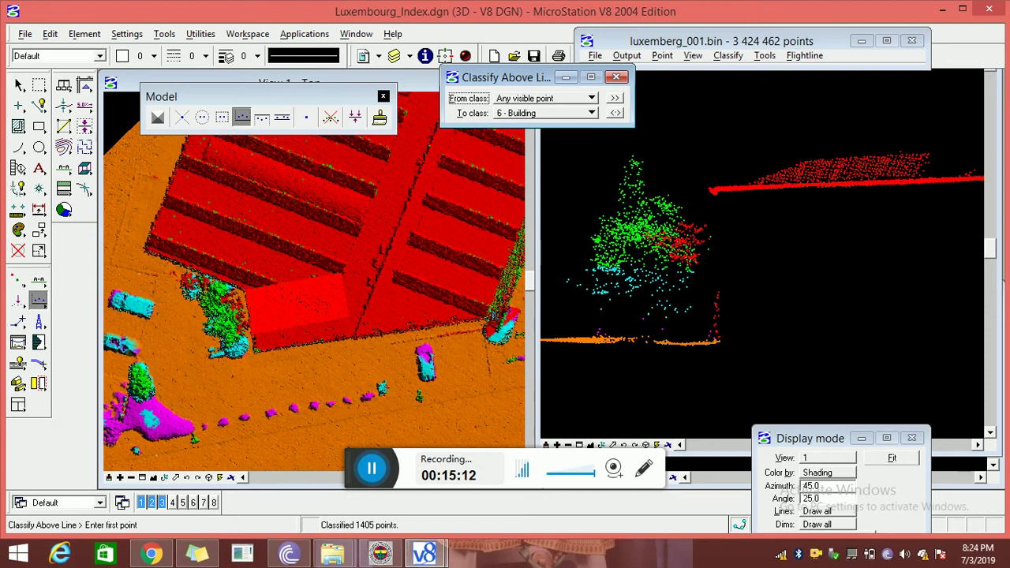
- Set up Classify Using Brush from 6 - Building to 5 - High vegetation
click(204, 120)
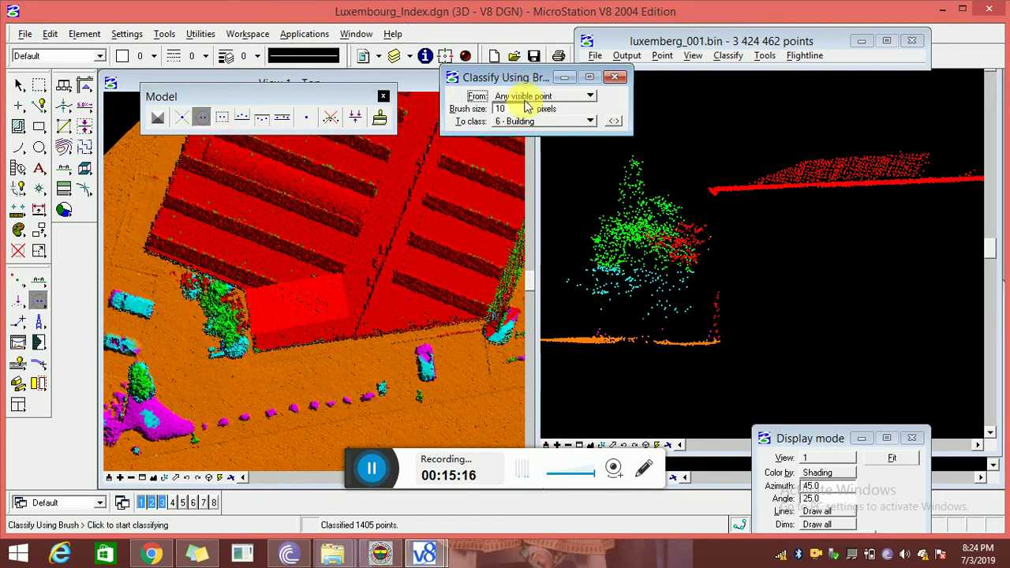
click(523, 95)
click(533, 171)
click(544, 121)
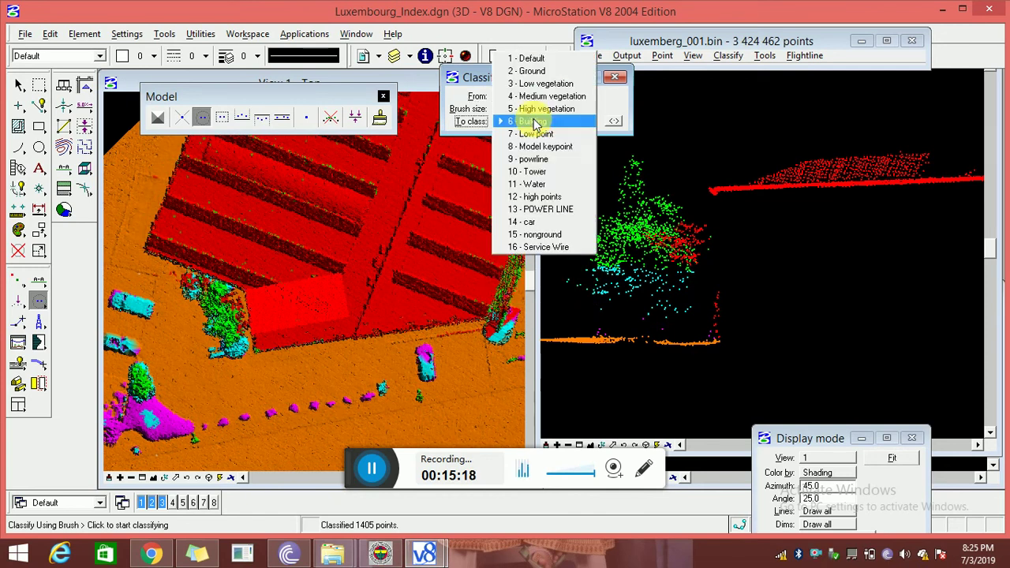
click(543, 109)
double_click(498, 108)
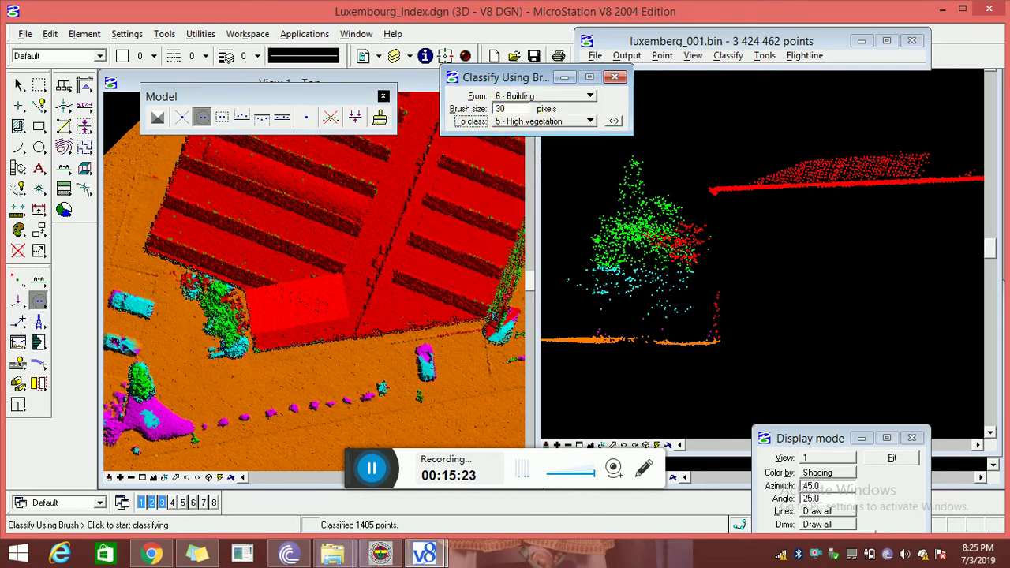
- Brush the tree's red points back to 5 - High vegetation
click(666, 226)
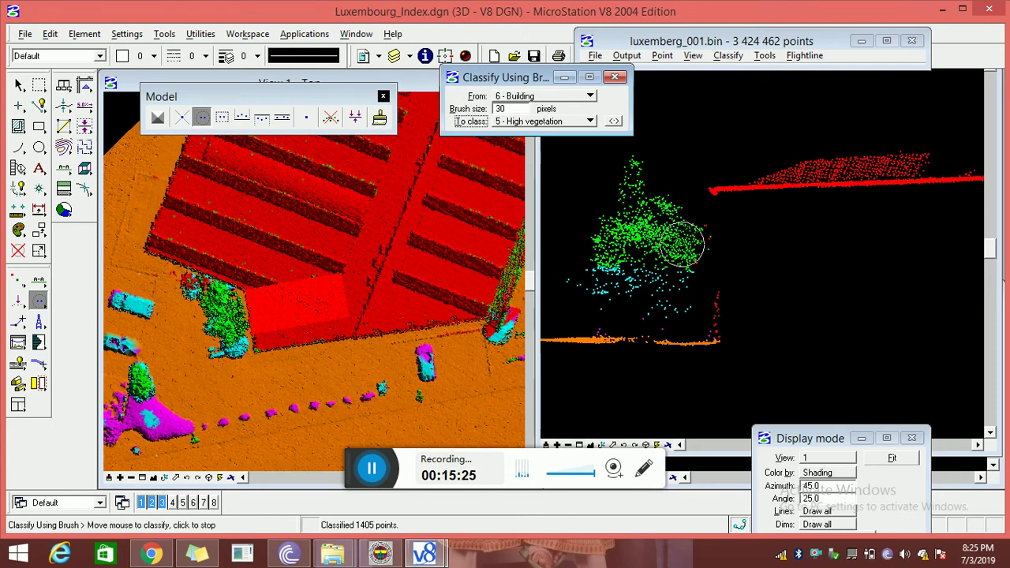
click(654, 225)
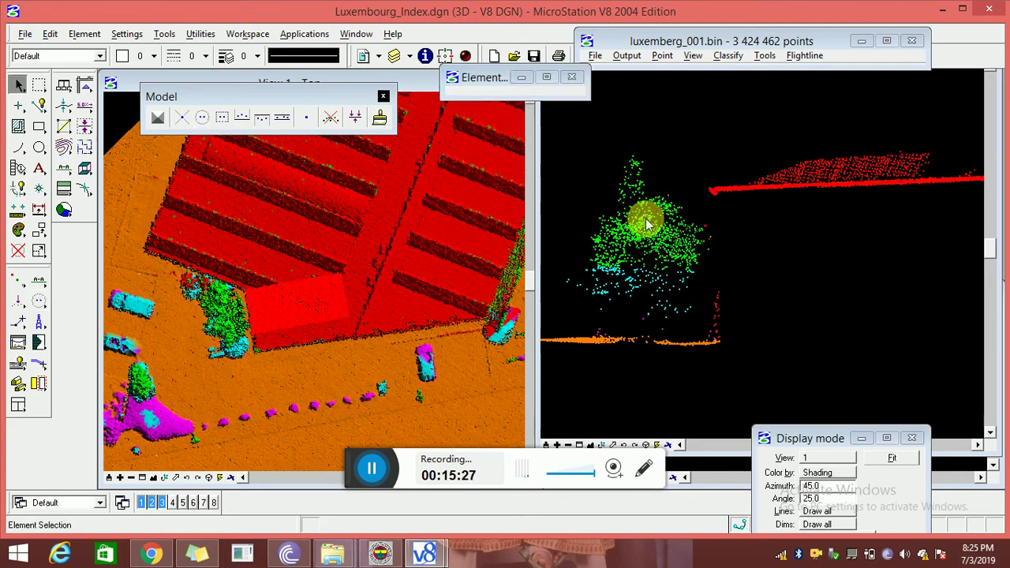
click(201, 117)
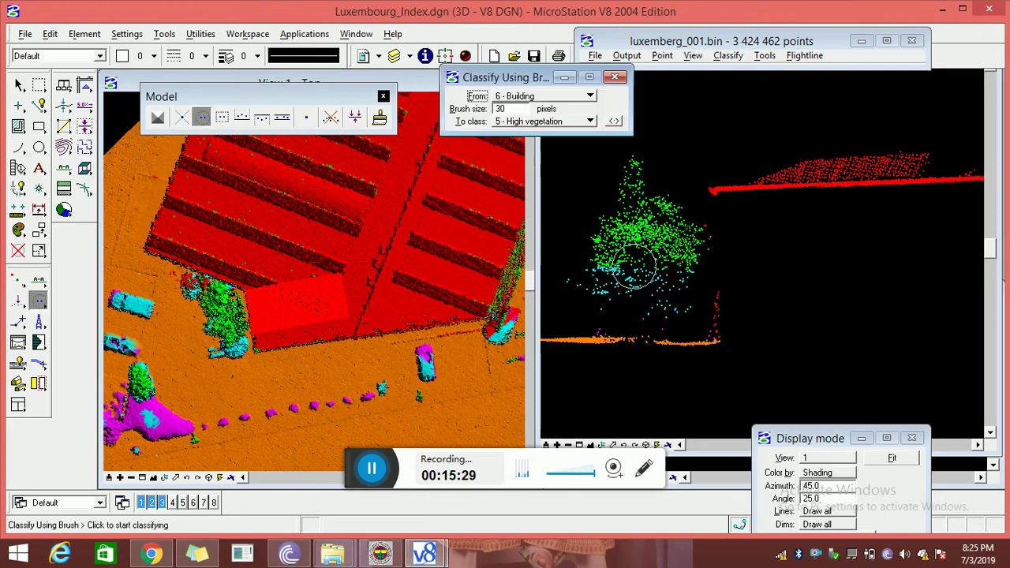
click(661, 264)
click(686, 227)
- Pan the top view toward the next area beside the building
click(687, 227)
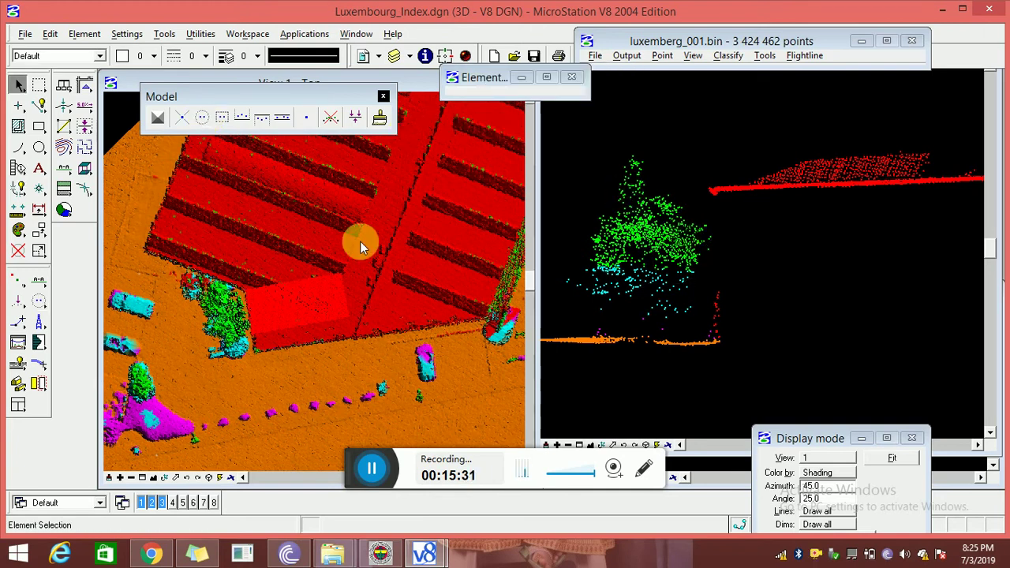
middle_drag(297, 257, 339, 293)
click(37, 280)
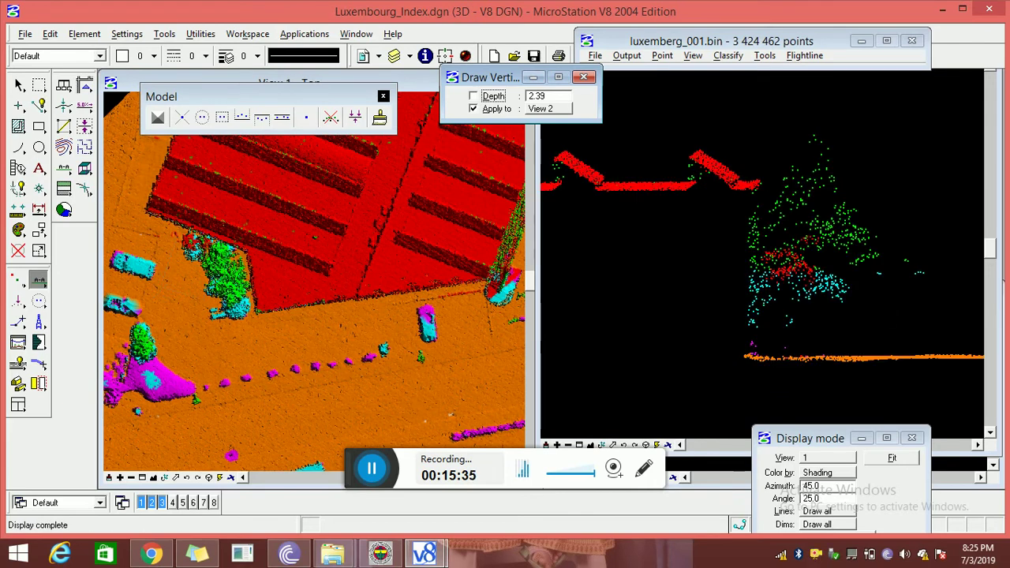
- Section the building edge and classify 1760 wall points above the line as 6 - Building
click(620, 349)
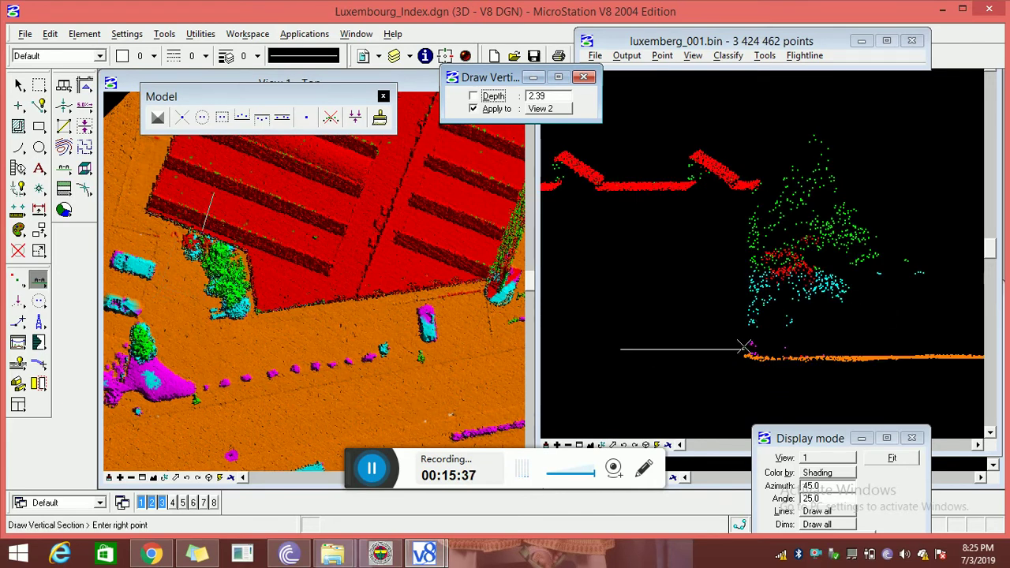
click(243, 118)
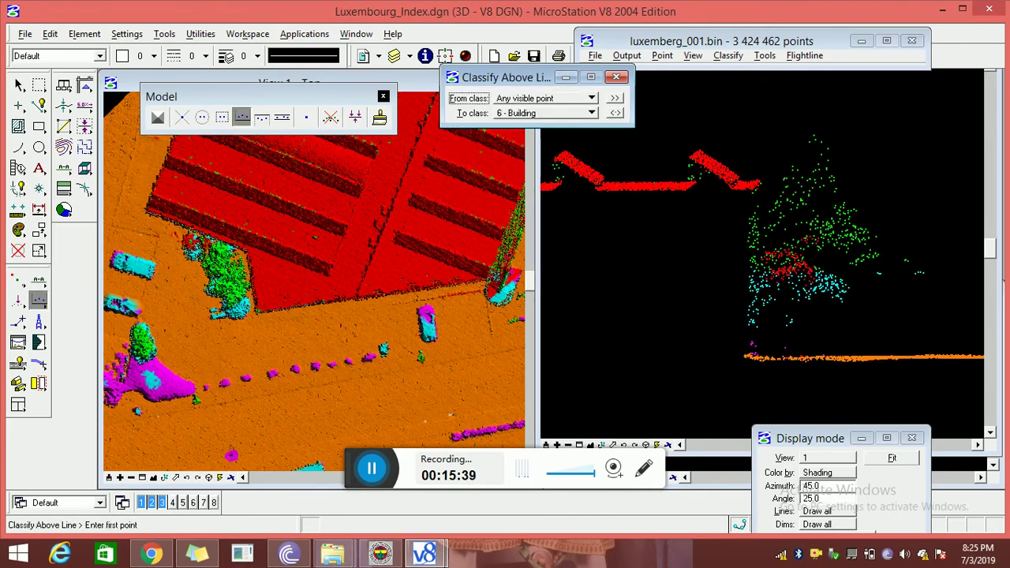
click(616, 361)
click(755, 351)
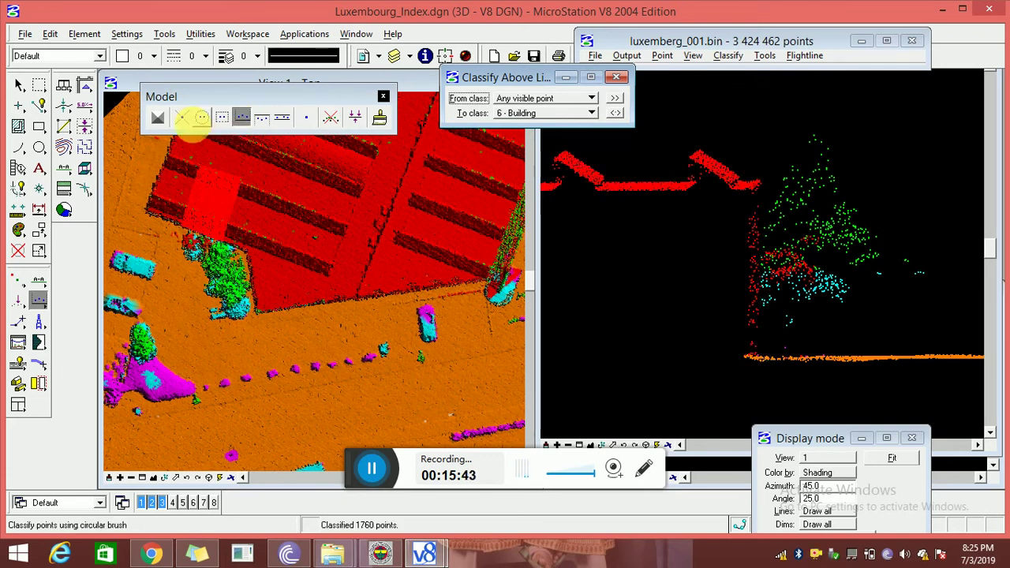
- Brush the tree's stray red points from Building back to High vegetation
click(202, 117)
click(810, 254)
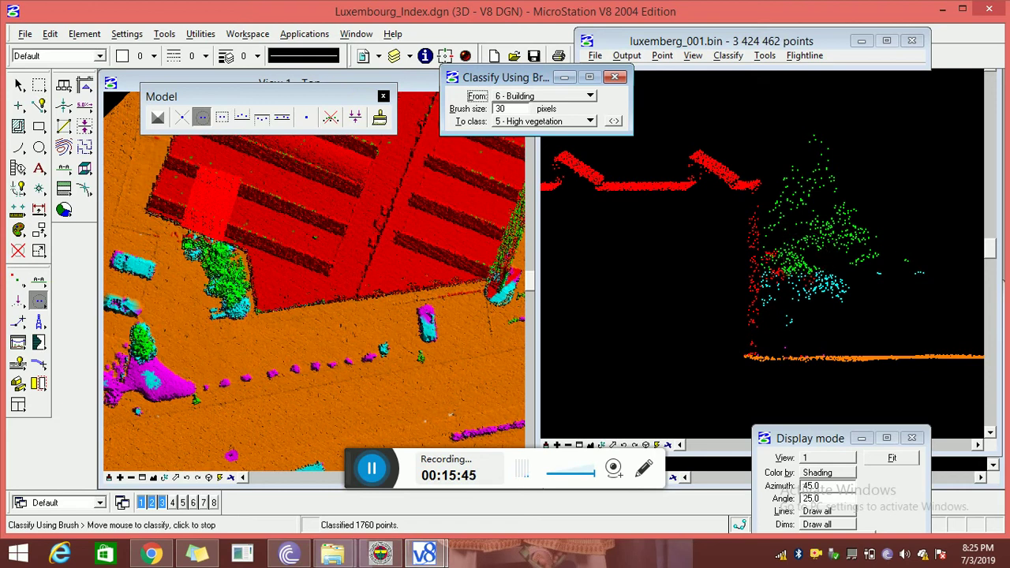
click(807, 277)
key(Escape)
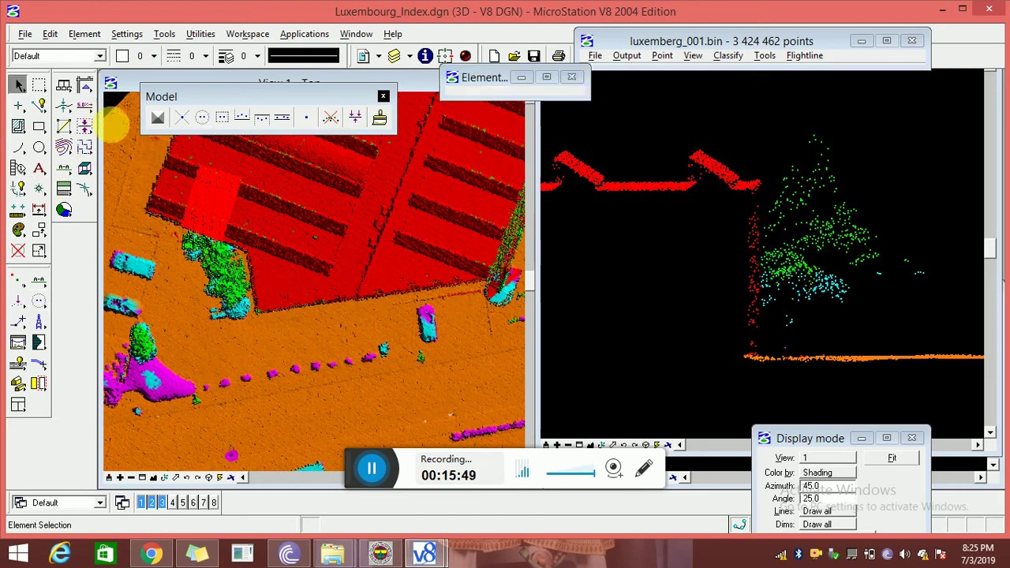
click(39, 281)
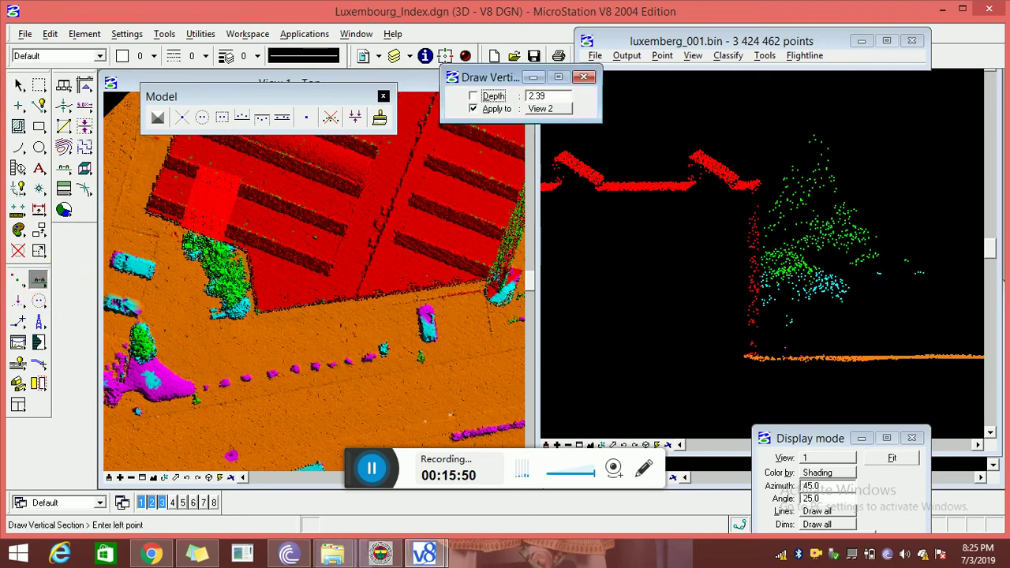
- Cut a 4.15-deep section and classify 5220 roof points above lines as 6 - Building
click(281, 197)
click(296, 306)
click(335, 253)
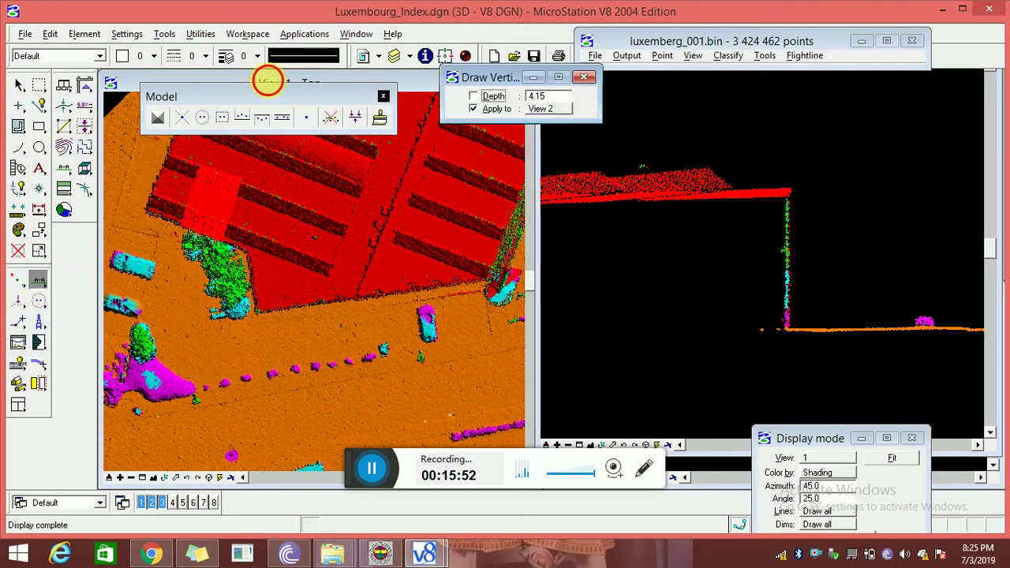
click(242, 116)
click(583, 332)
click(803, 325)
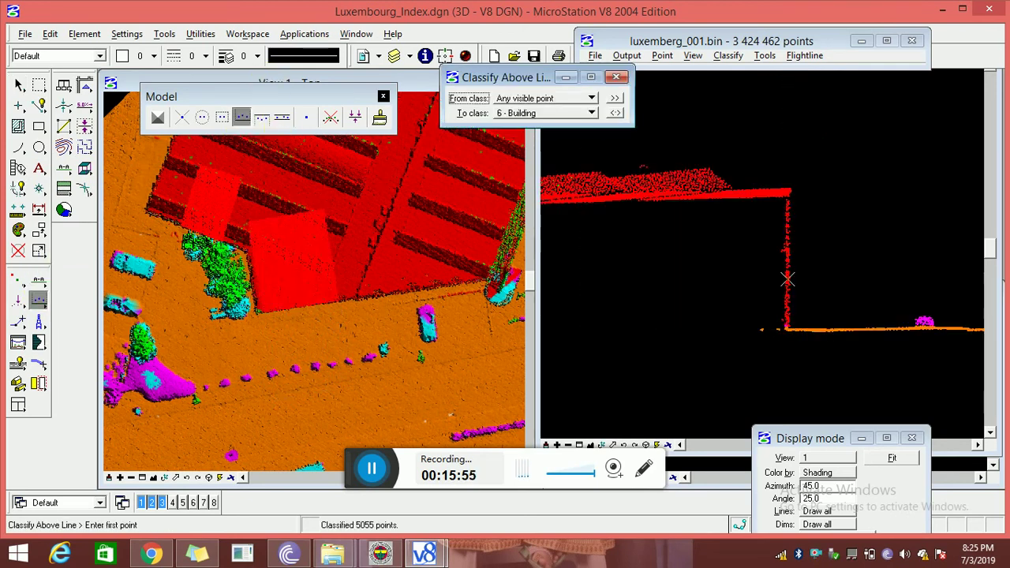
click(798, 257)
click(621, 252)
click(718, 254)
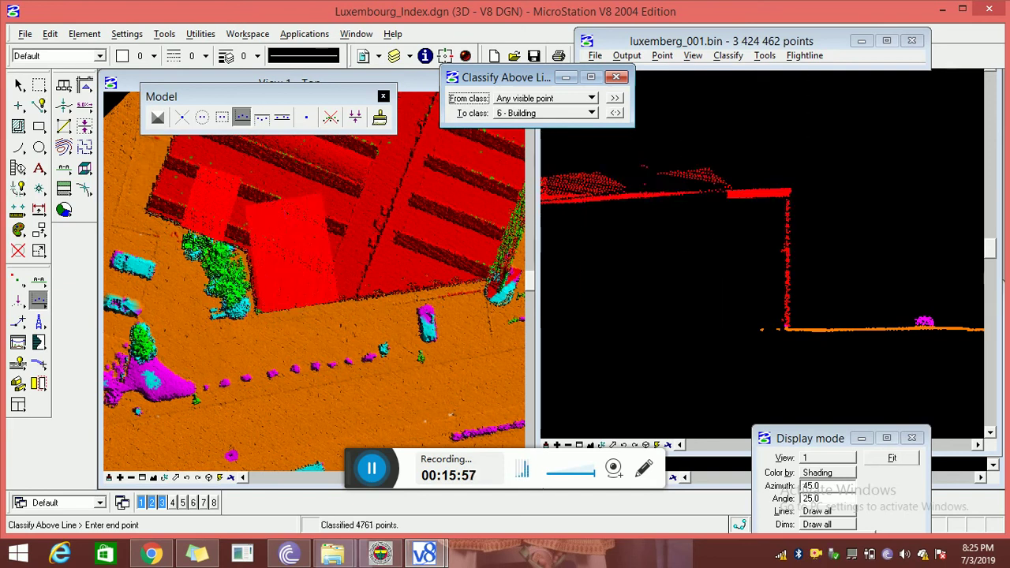
click(568, 249)
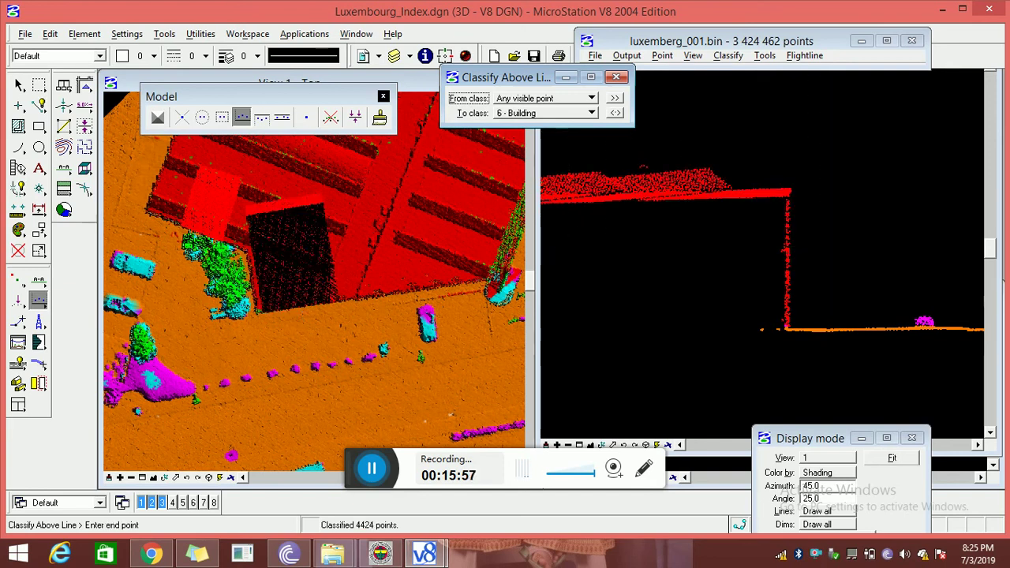
- Redraw vertical cross-sections through the tree until a suitable width is shown
click(39, 280)
click(241, 155)
click(209, 276)
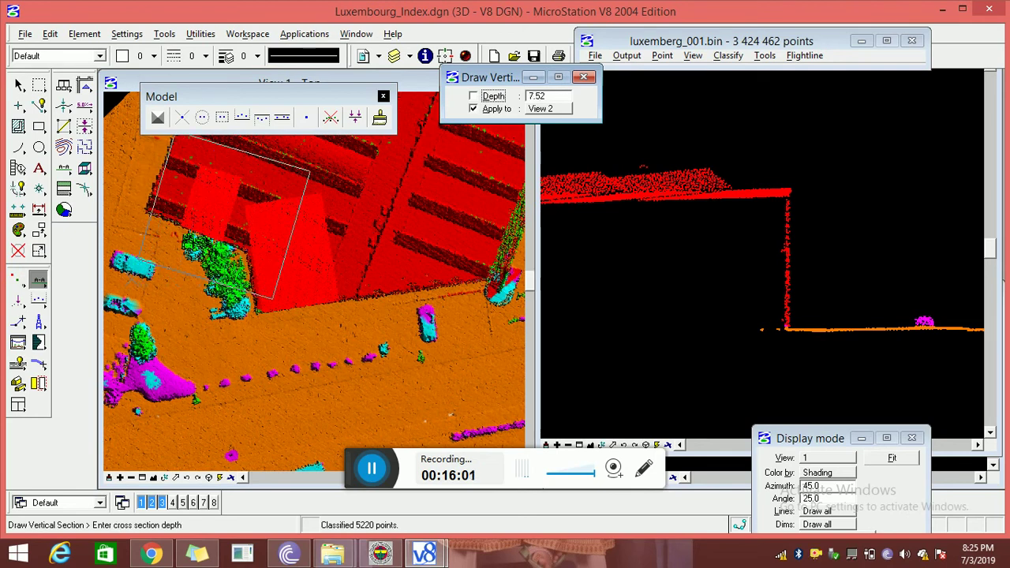
click(292, 237)
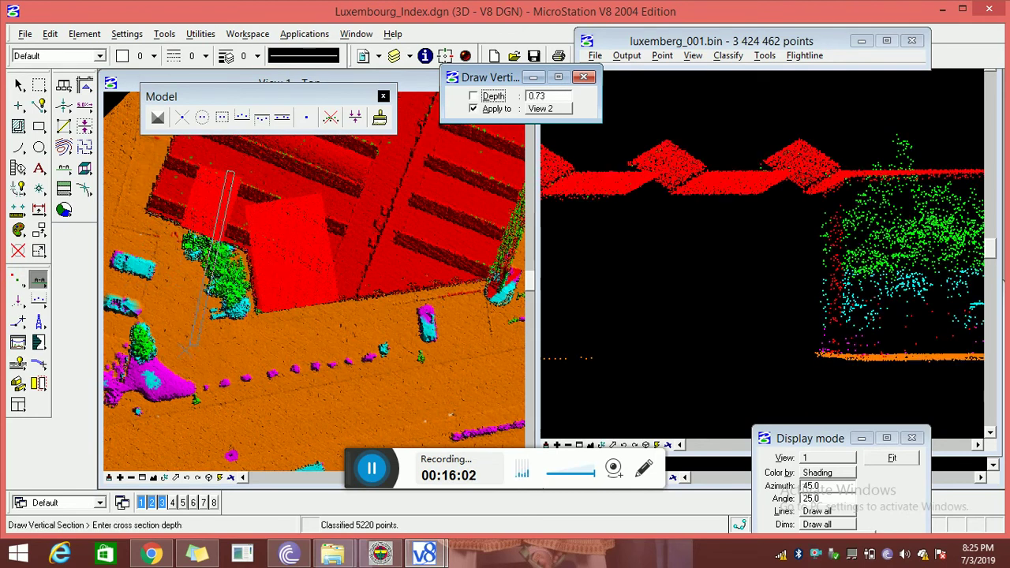
click(261, 237)
click(260, 236)
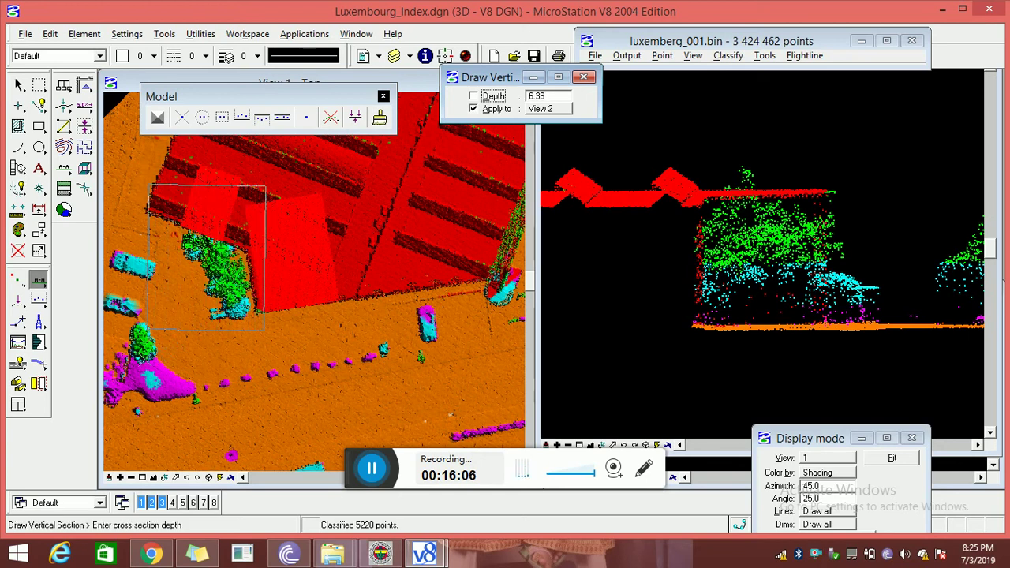
click(276, 261)
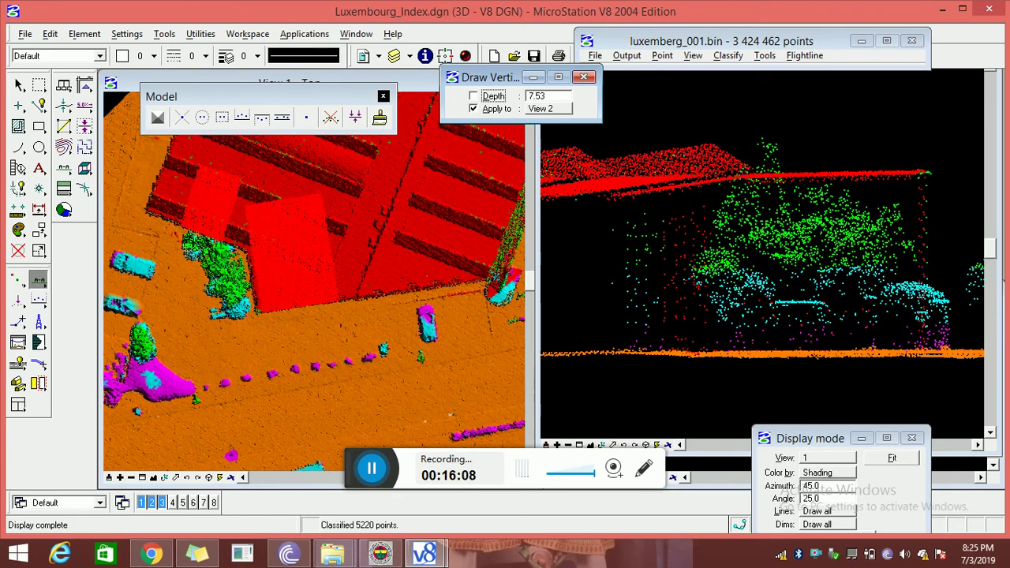
- Cut a 3.05-deep section and classify the roof and wall above lines as 6 - Building
click(204, 152)
click(209, 229)
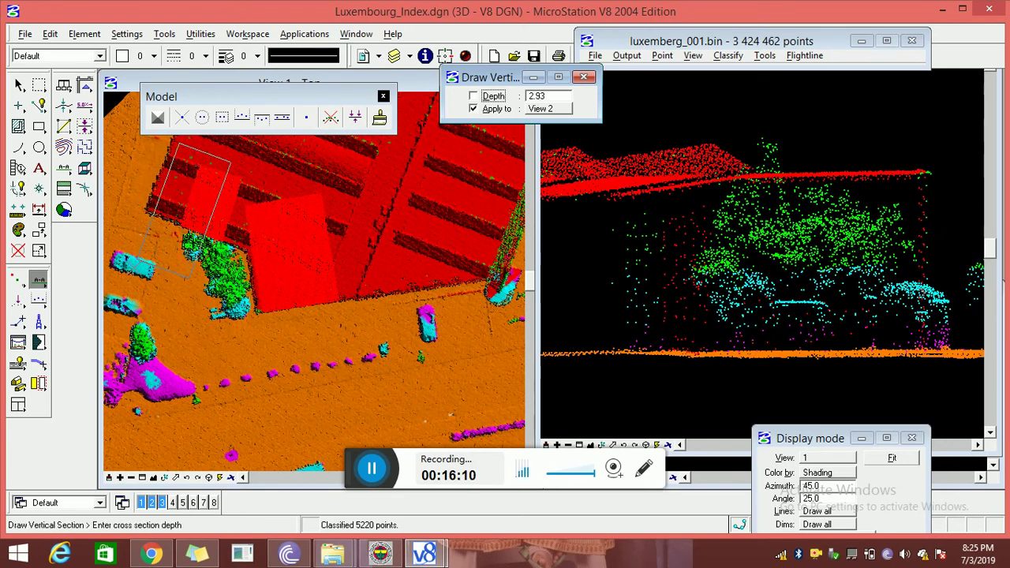
click(172, 185)
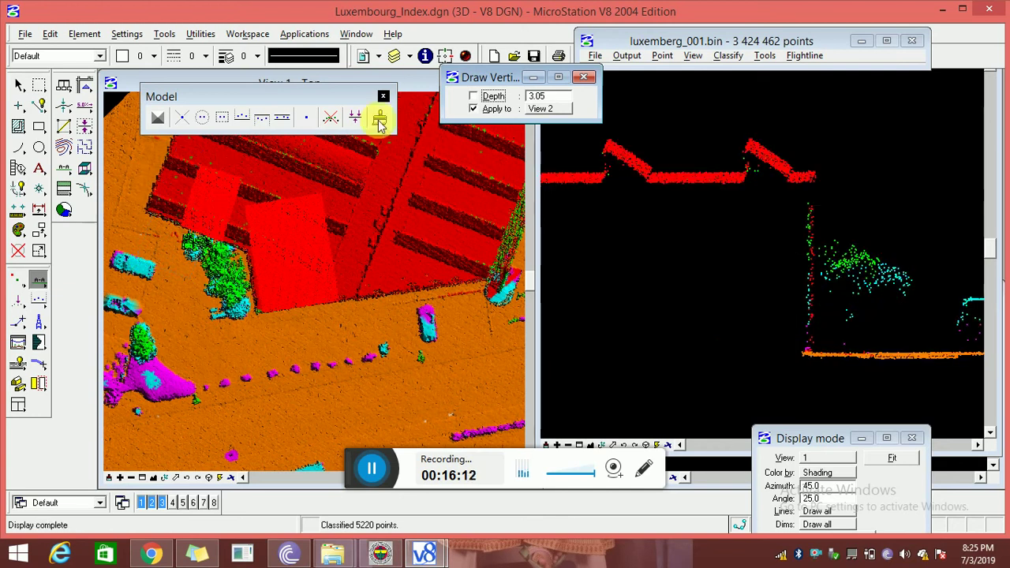
click(242, 118)
click(594, 346)
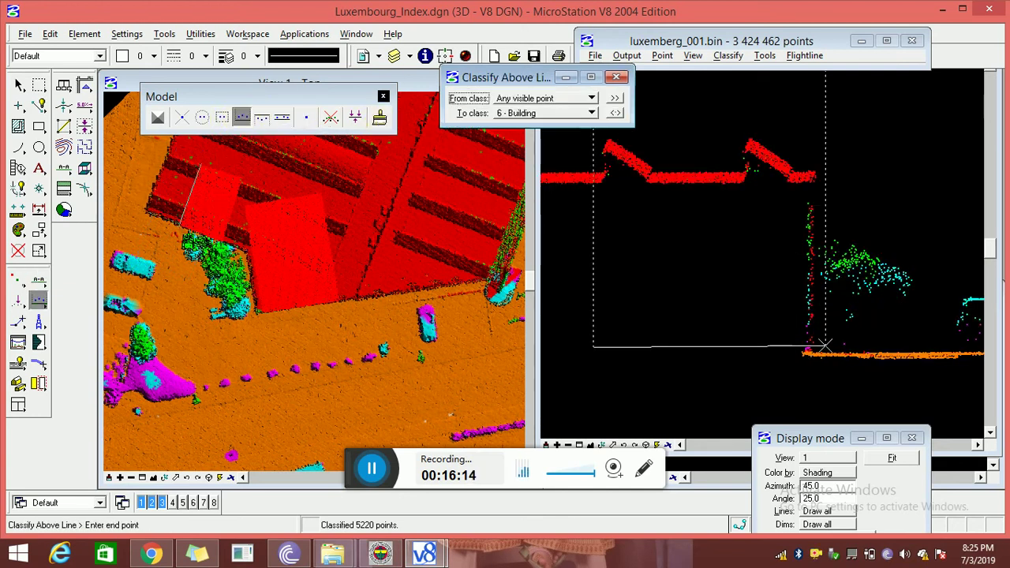
click(822, 347)
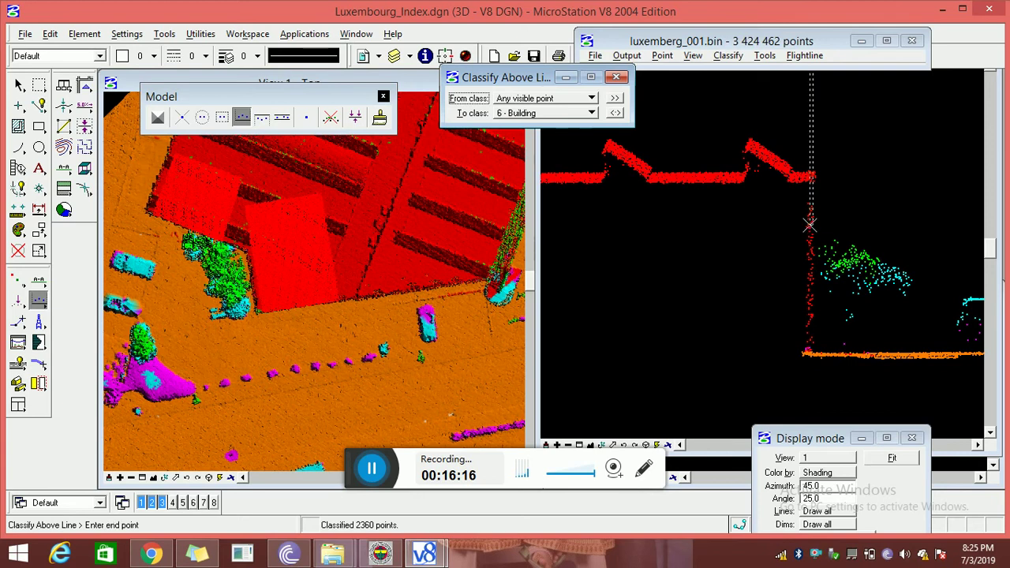
click(656, 227)
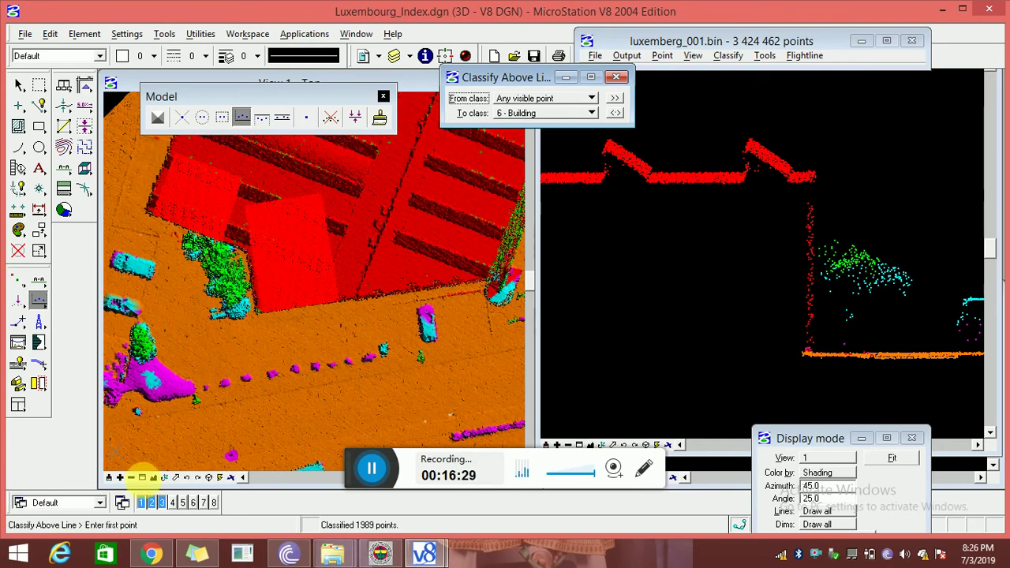
- Pan to the larger building and cut a 6.85-deep section across its roofs
click(176, 478)
drag(401, 93, 345, 237)
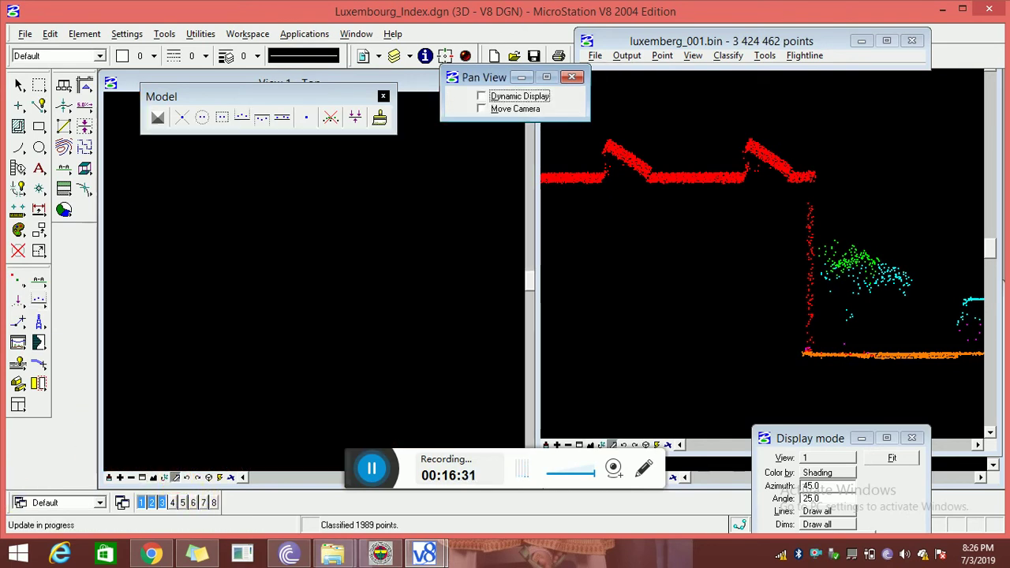
click(344, 229)
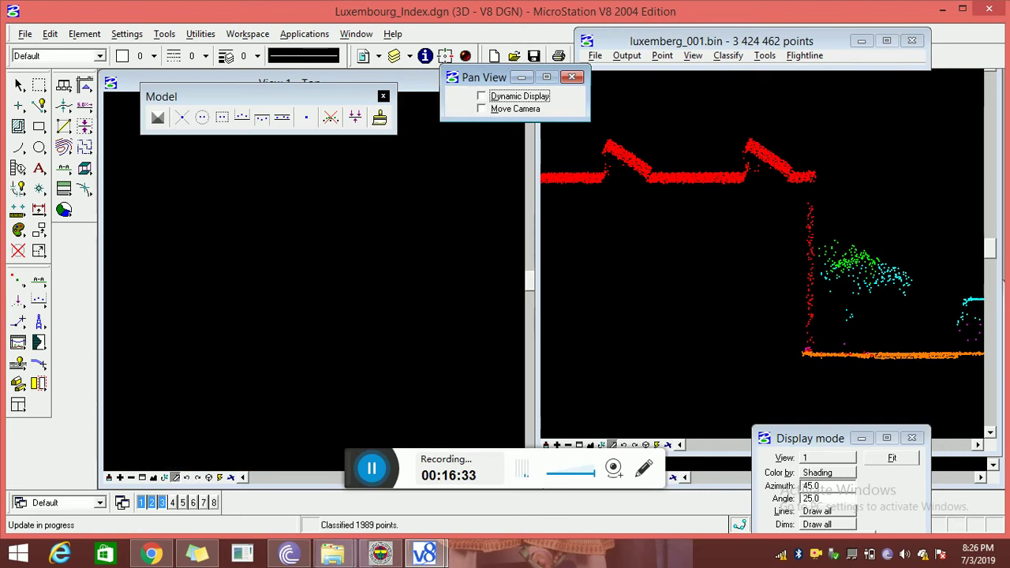
click(38, 280)
click(123, 164)
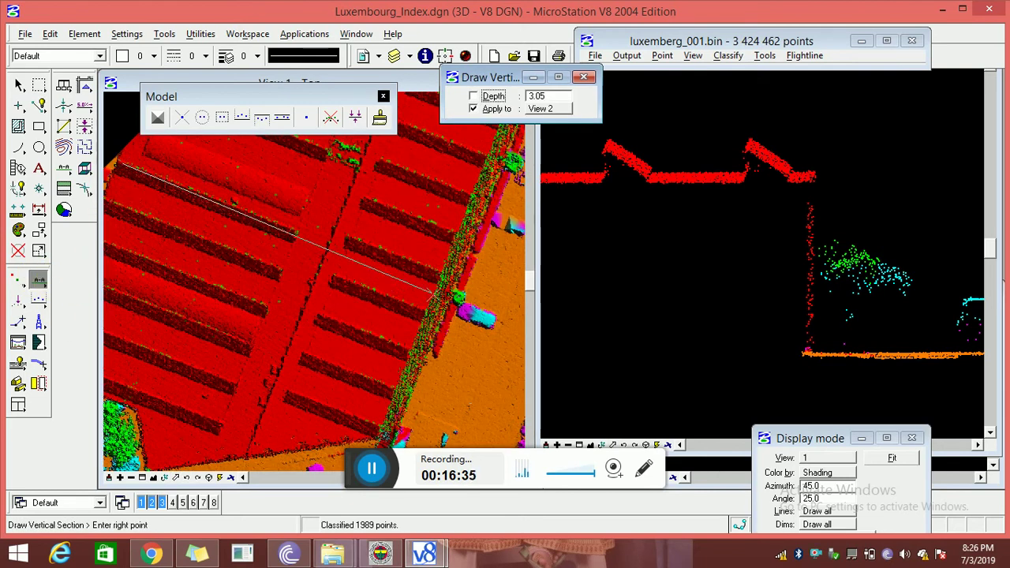
click(456, 305)
click(237, 166)
- Classify the large roofs as 6 - Building (16890, then 6536 points) and show the LiDAR task notes
click(241, 117)
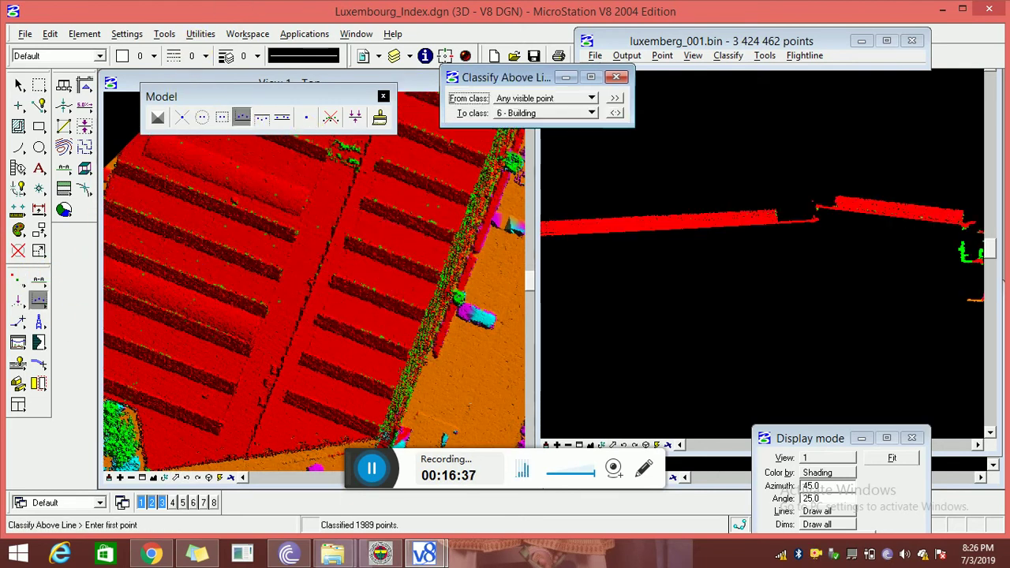
click(596, 270)
click(868, 266)
click(762, 275)
click(929, 275)
click(859, 292)
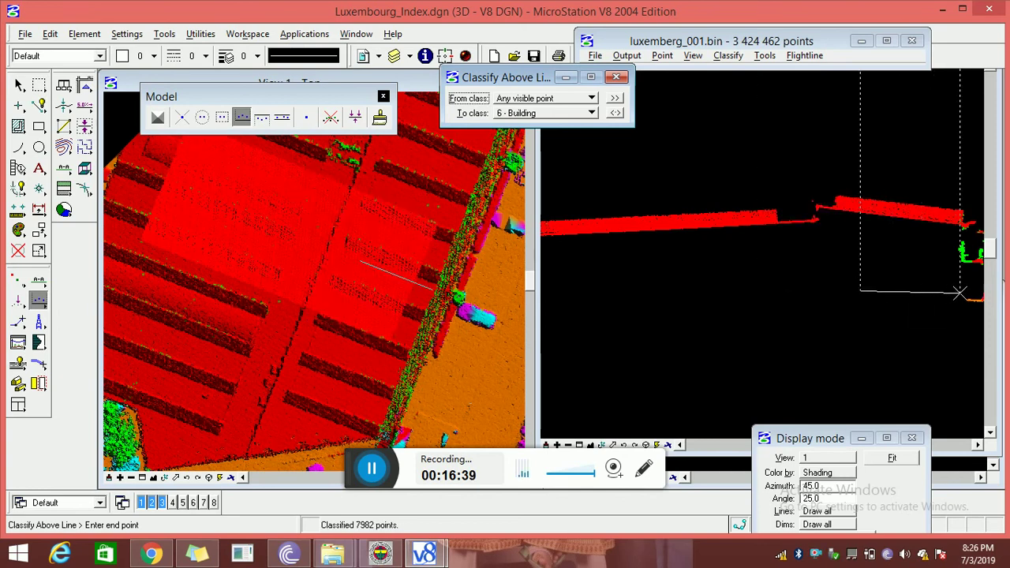
click(957, 282)
click(629, 283)
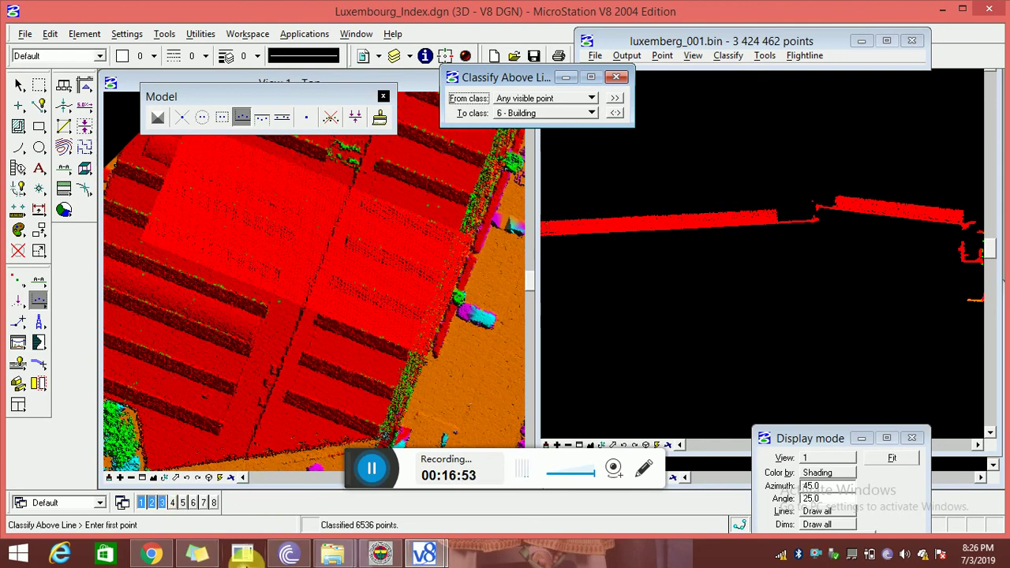
click(196, 555)
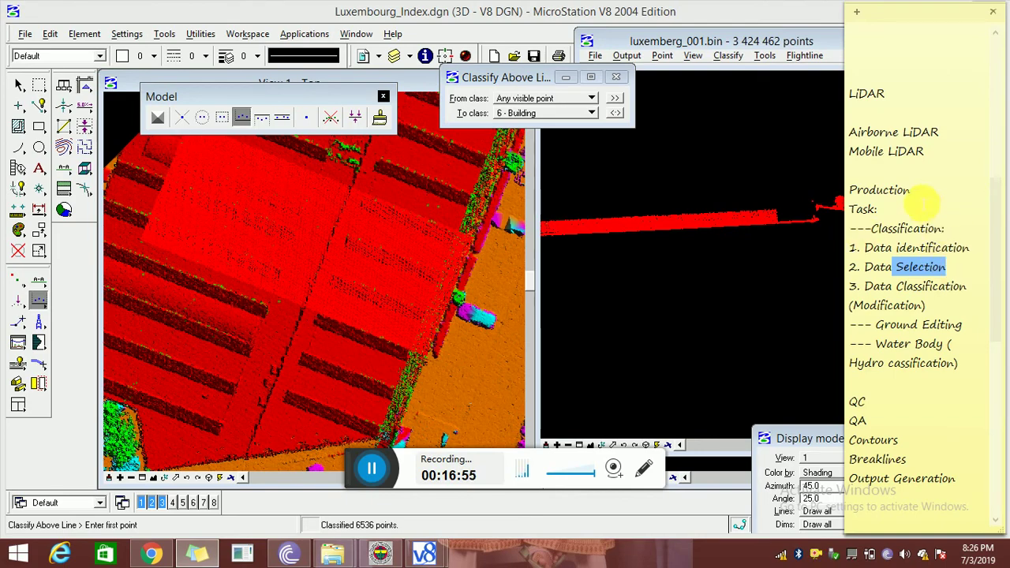